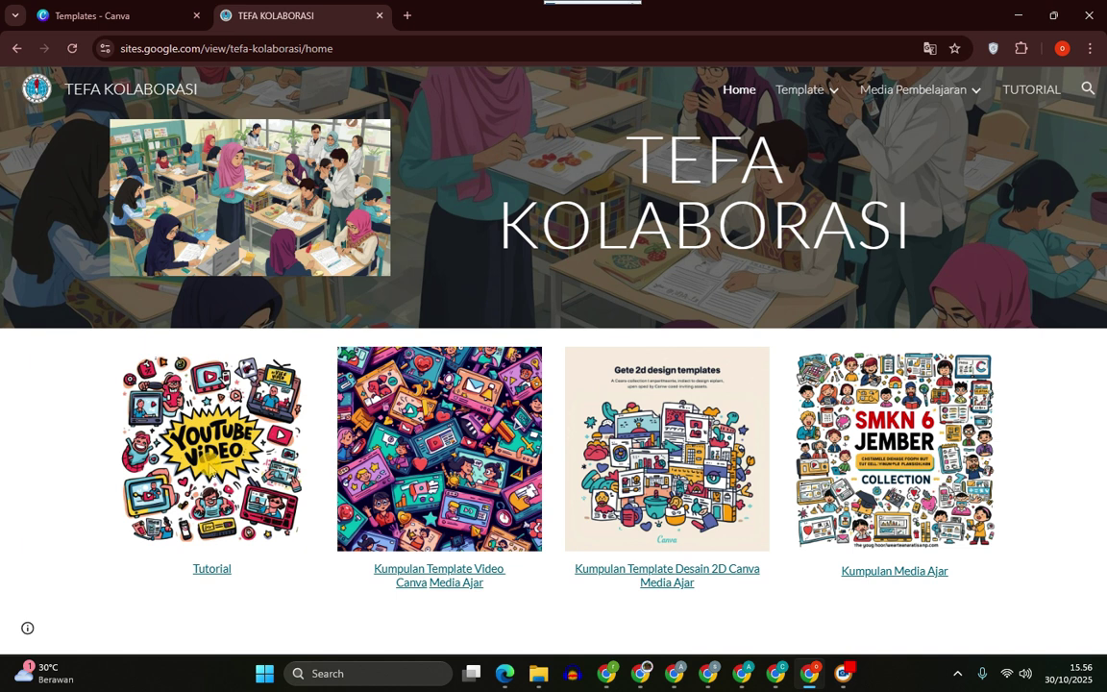
Look through the Tutorial page and the Canva video template collection linked from the site's home page.
{"action": "left_click", "coordinate": [218, 570]}
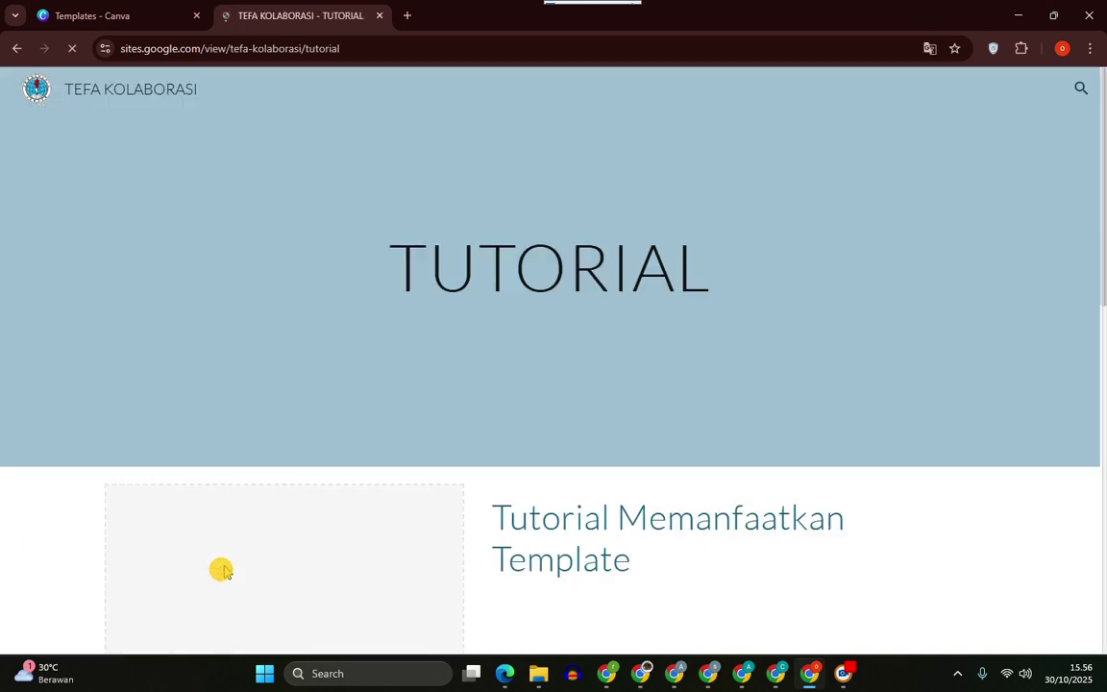
{"action": "scroll", "coordinate": [615, 384], "scroll_direction": "down", "scroll_amount": 4}
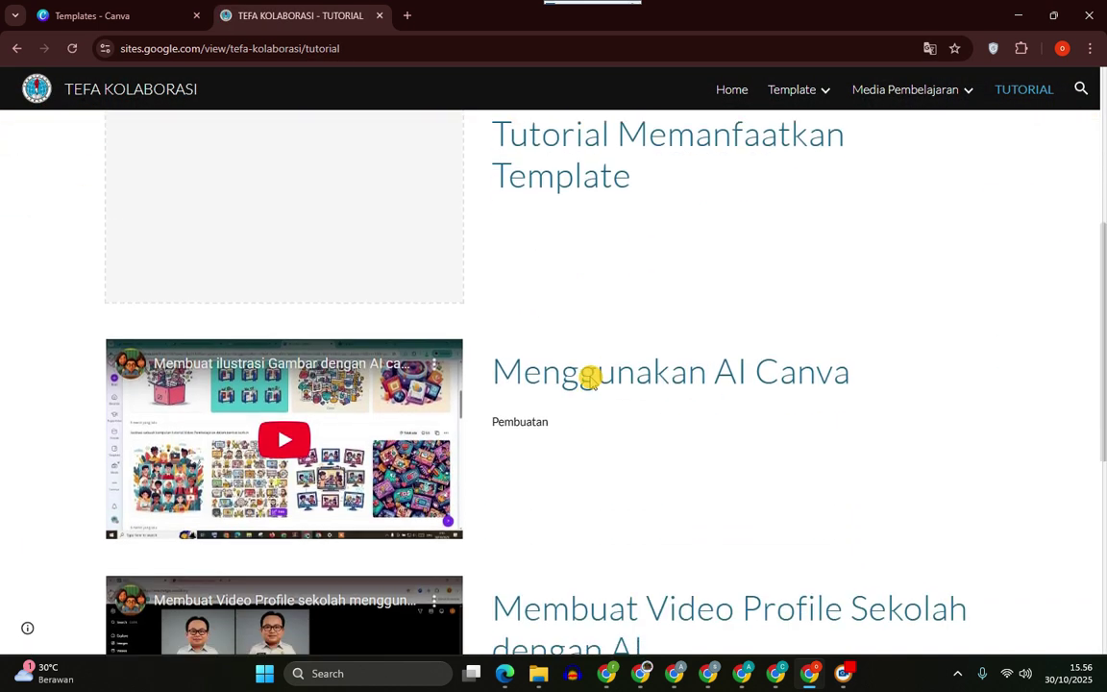
{"action": "scroll", "coordinate": [270, 169], "scroll_direction": "down", "scroll_amount": 1}
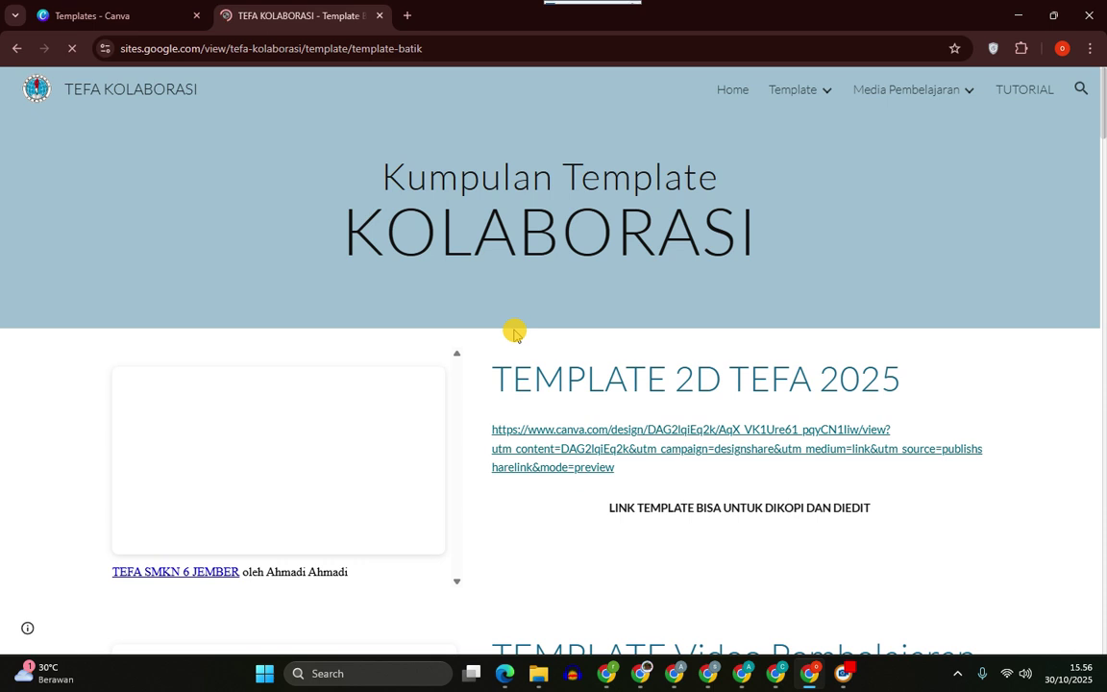
{"action": "scroll", "coordinate": [514, 331], "scroll_direction": "down", "scroll_amount": 3}
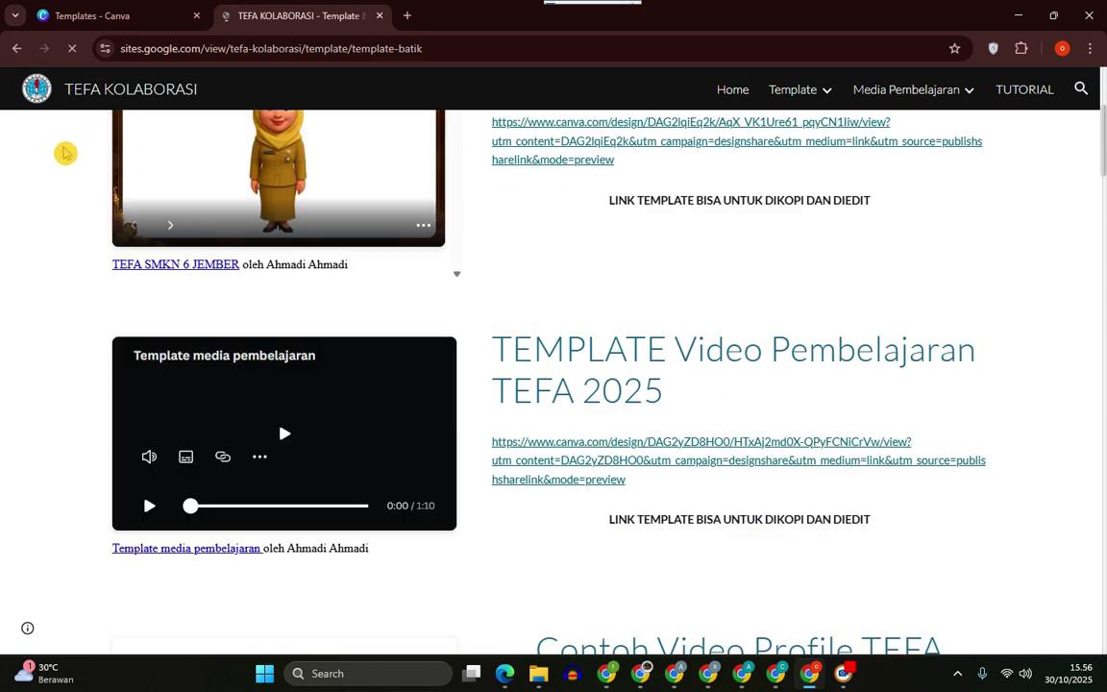
{"action": "left_click", "coordinate": [16, 48]}
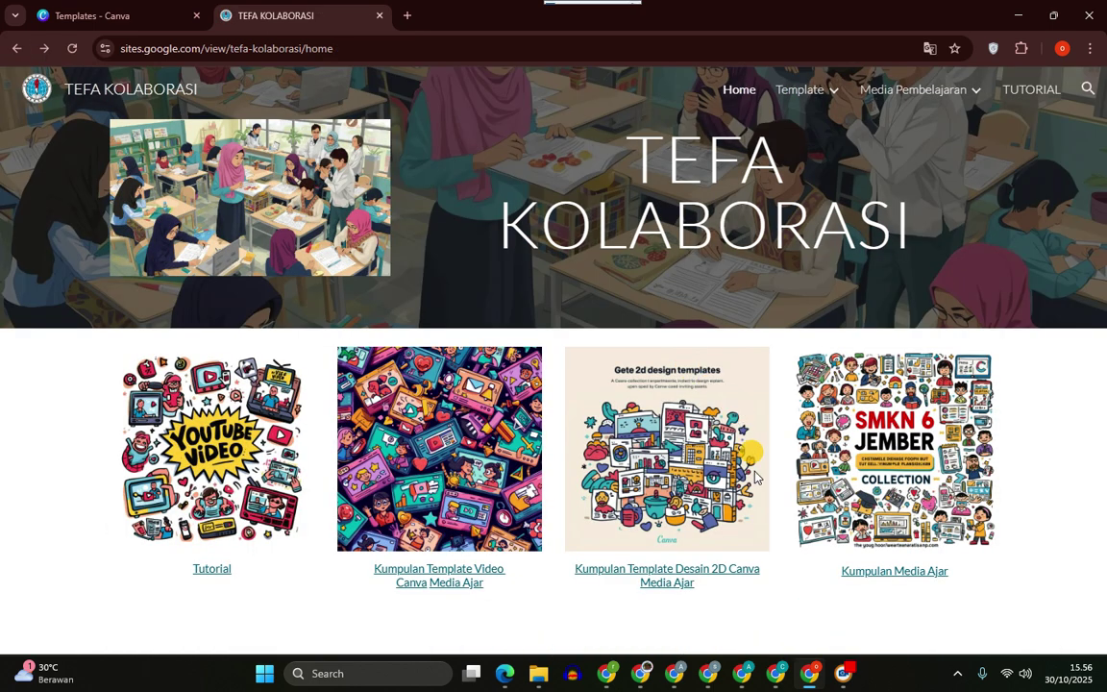
Open the Canva 2D design template collection and look through its character images on the Template Gambar page.
{"action": "left_click", "coordinate": [689, 580]}
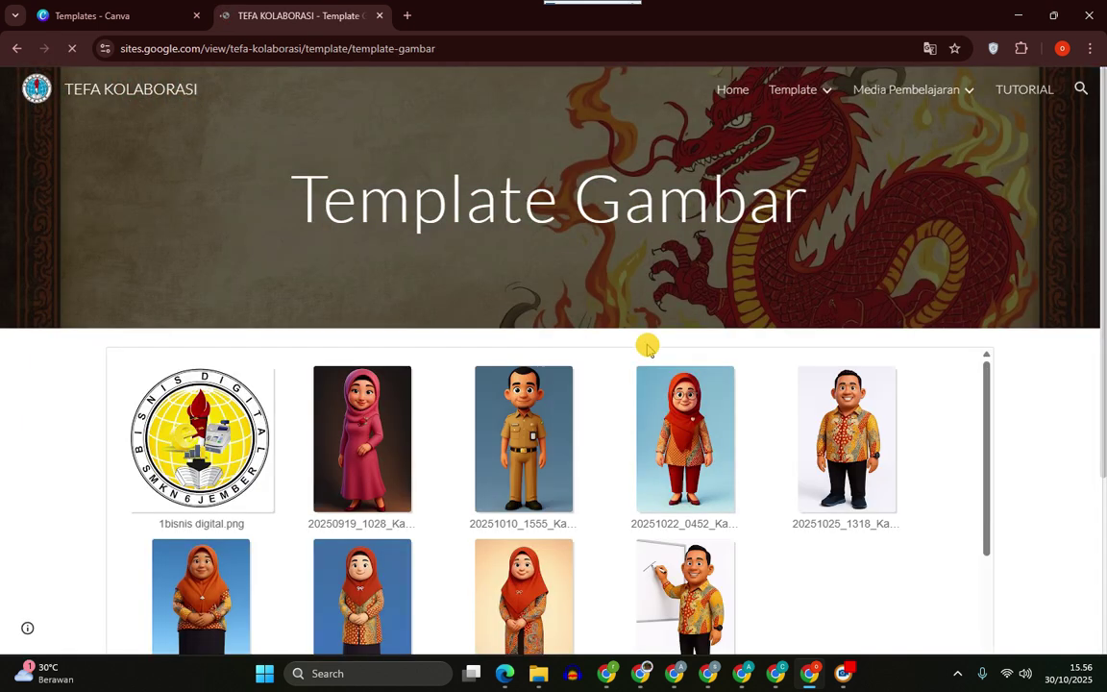
{"action": "scroll", "coordinate": [634, 327], "scroll_direction": "down", "scroll_amount": 2}
{"action": "scroll", "coordinate": [734, 462], "scroll_direction": "down", "scroll_amount": 1}
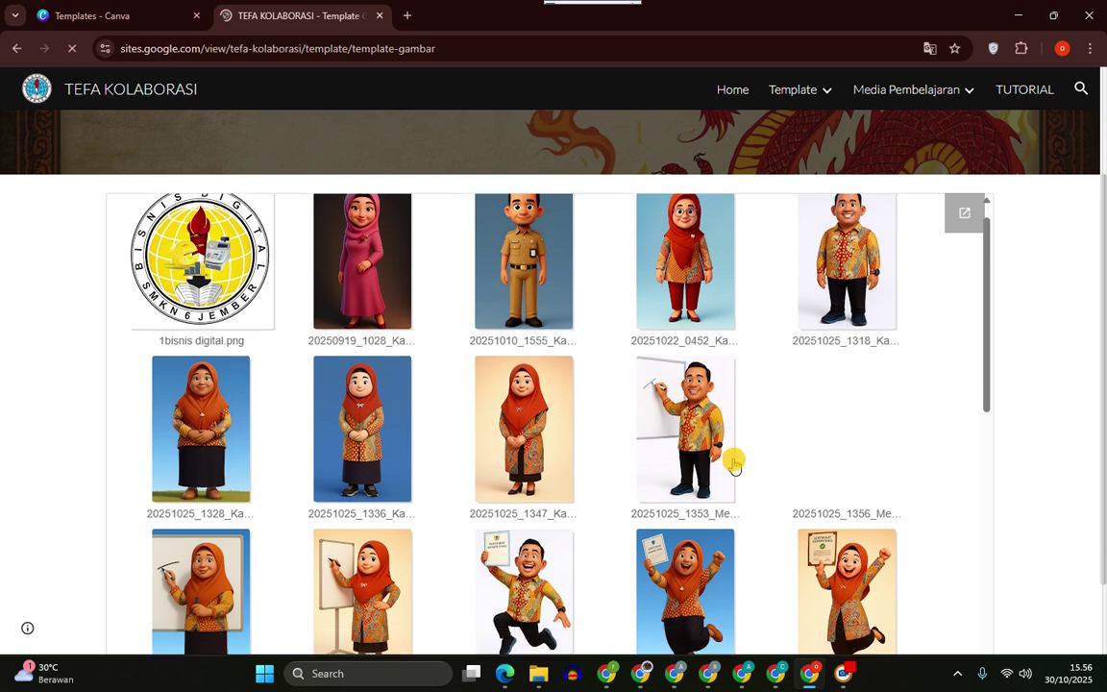
{"action": "scroll", "coordinate": [523, 408], "scroll_direction": "up", "scroll_amount": 2}
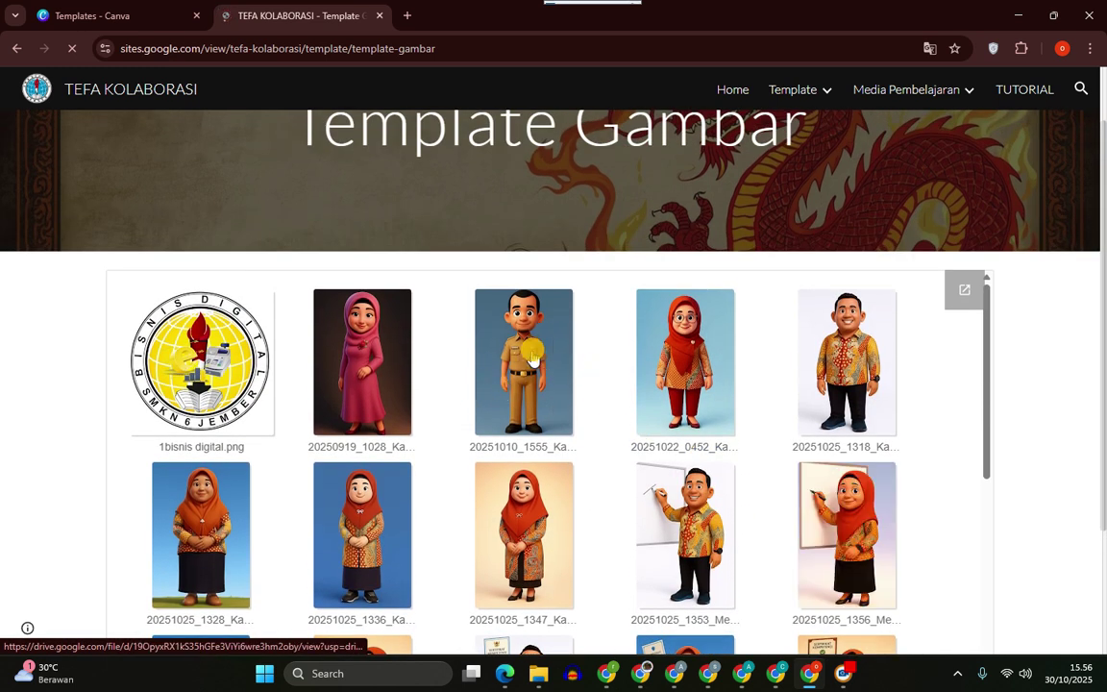
{"action": "scroll", "coordinate": [687, 408], "scroll_direction": "down", "scroll_amount": 1}
{"action": "scroll", "coordinate": [692, 408], "scroll_direction": "up", "scroll_amount": 1}
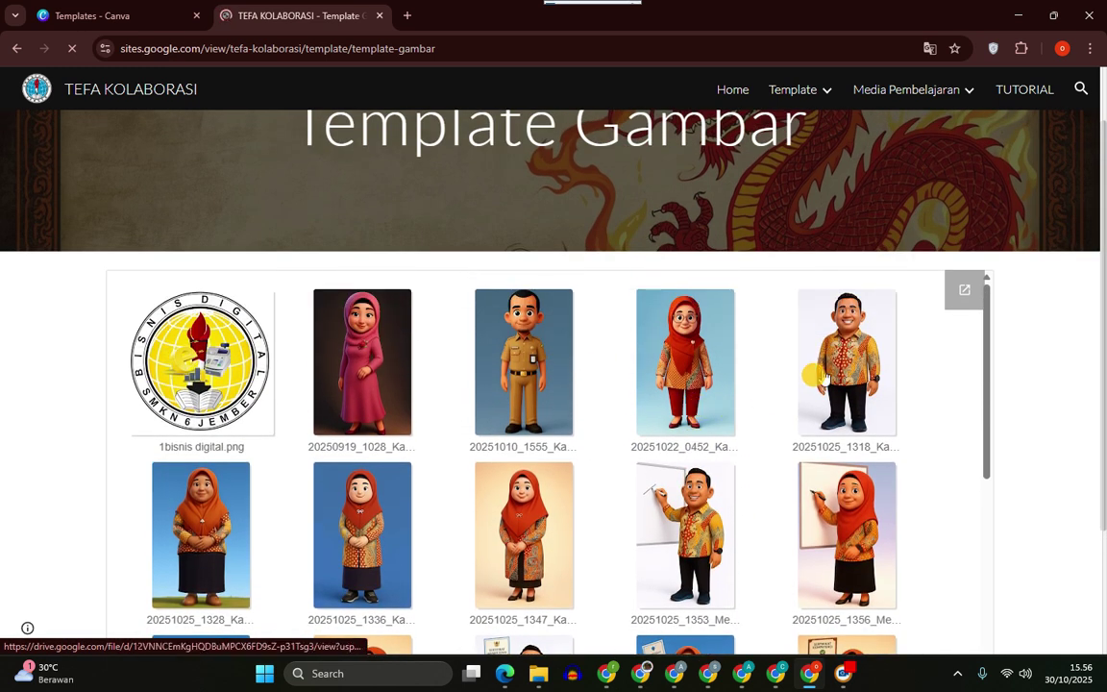
{"action": "scroll", "coordinate": [781, 415], "scroll_direction": "down", "scroll_amount": 2}
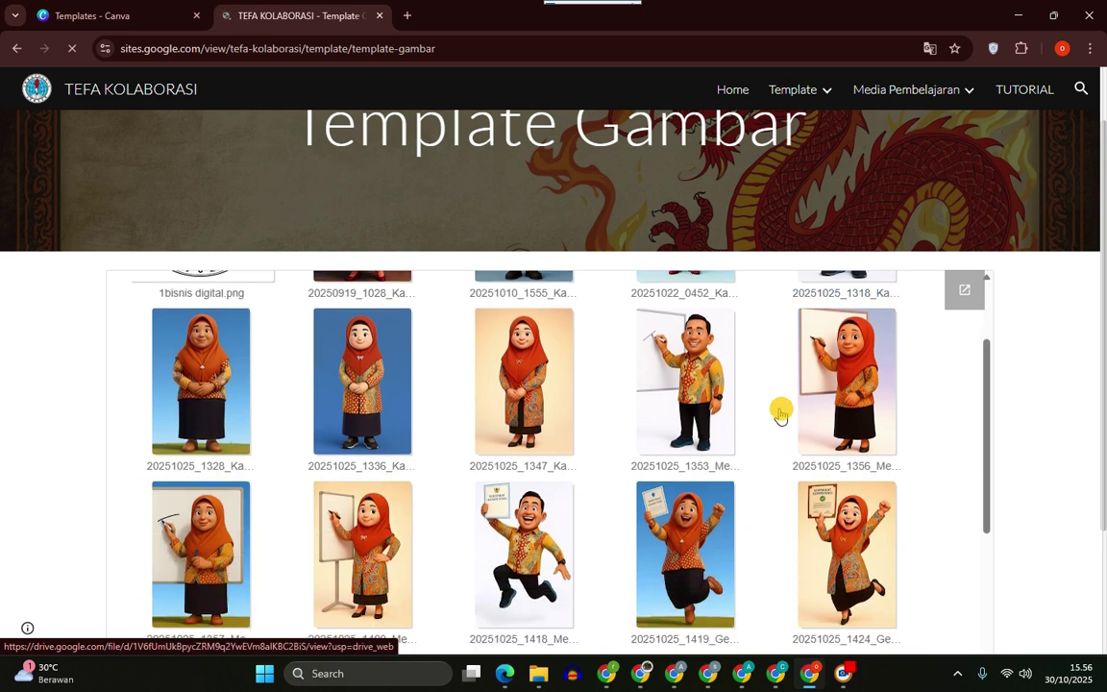
{"action": "scroll", "coordinate": [762, 429], "scroll_direction": "up", "scroll_amount": 2}
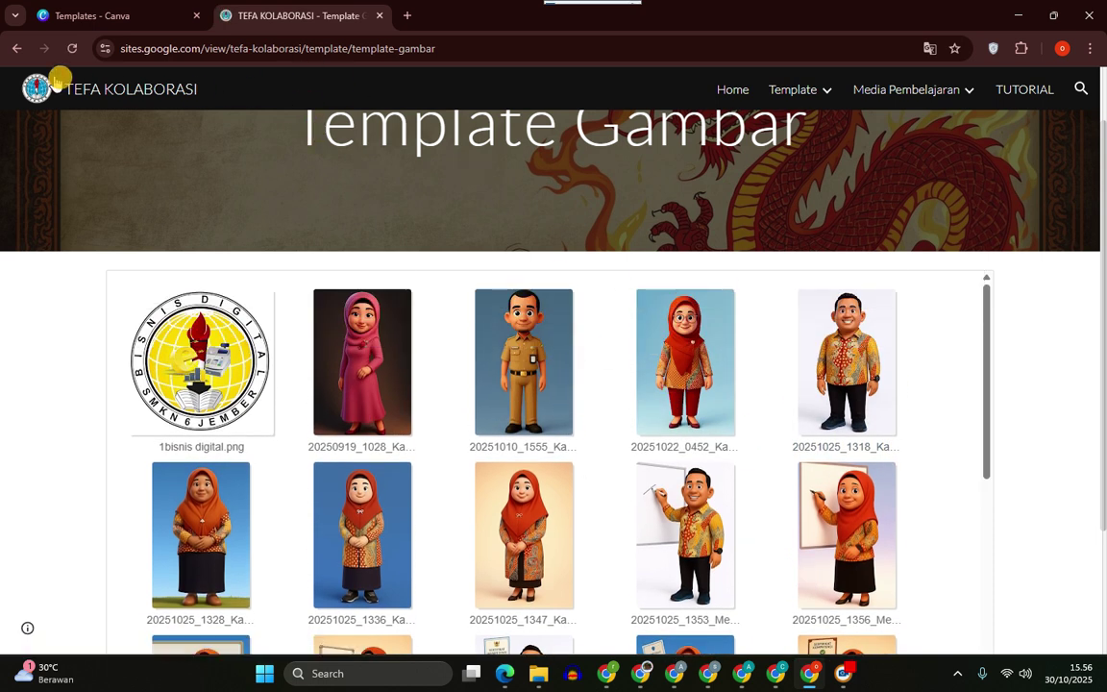
{"action": "left_click", "coordinate": [17, 50]}
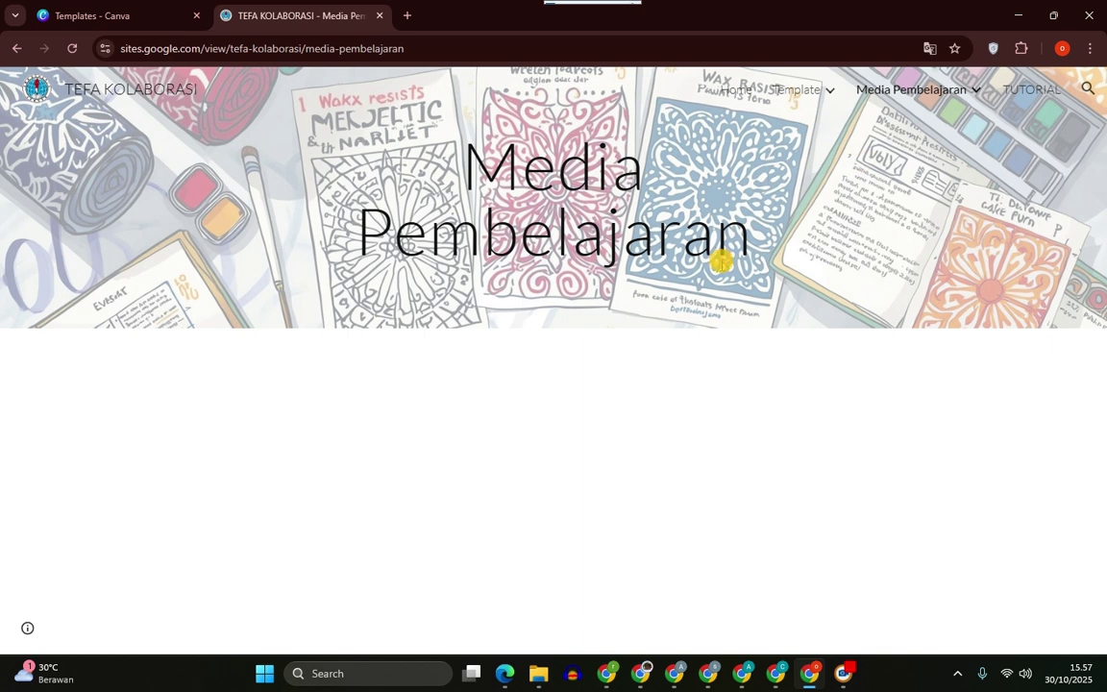
Go to the Media Pembelajaran Batik page, play the Media Interaktif Batik 1 video and open its embedded quiz question.
{"action": "mouse_move", "coordinate": [927, 93]}
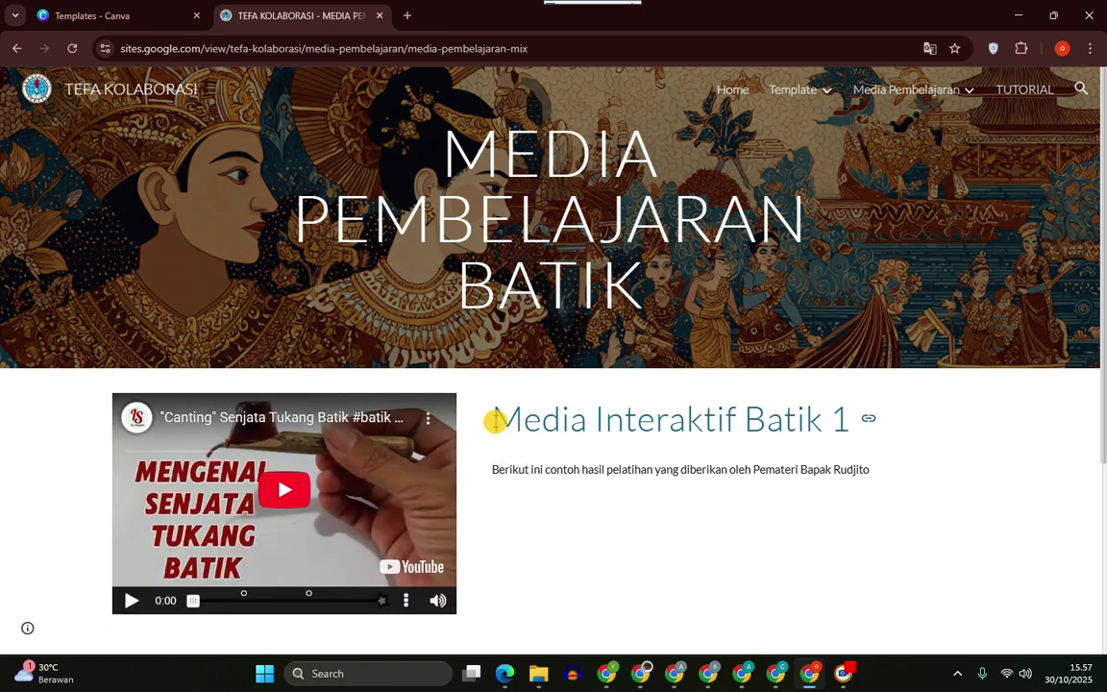
{"action": "scroll", "coordinate": [341, 242], "scroll_direction": "down", "scroll_amount": 3}
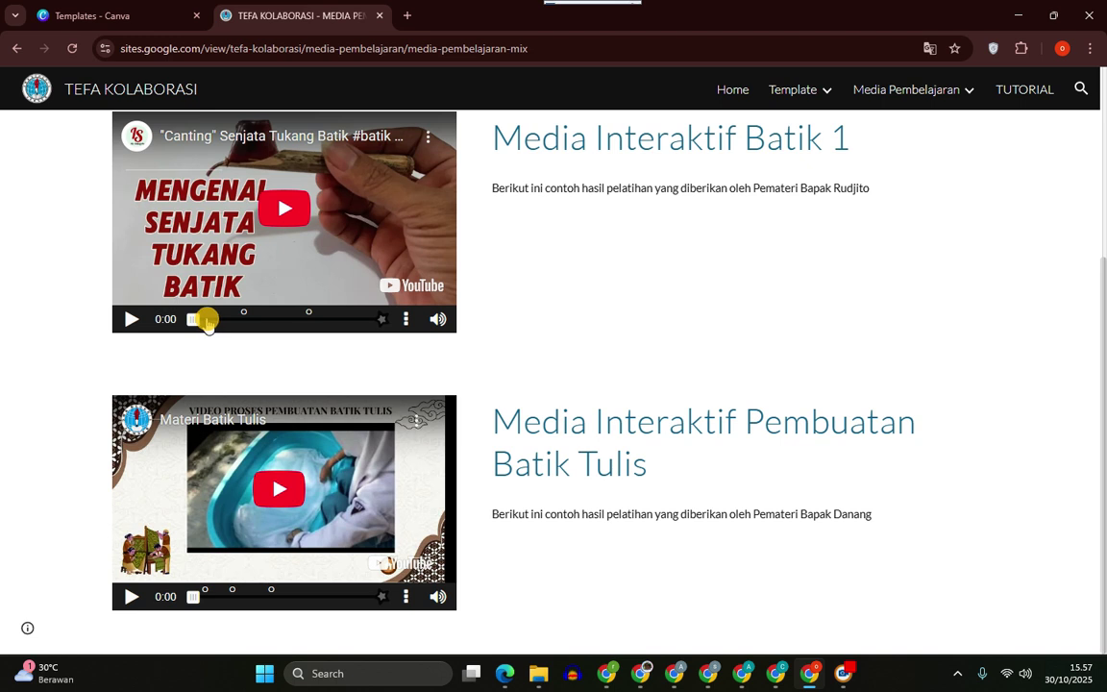
{"action": "left_click_drag", "start_coordinate": [206, 322], "coordinate": [230, 323]}
{"action": "left_click", "coordinate": [286, 213]}
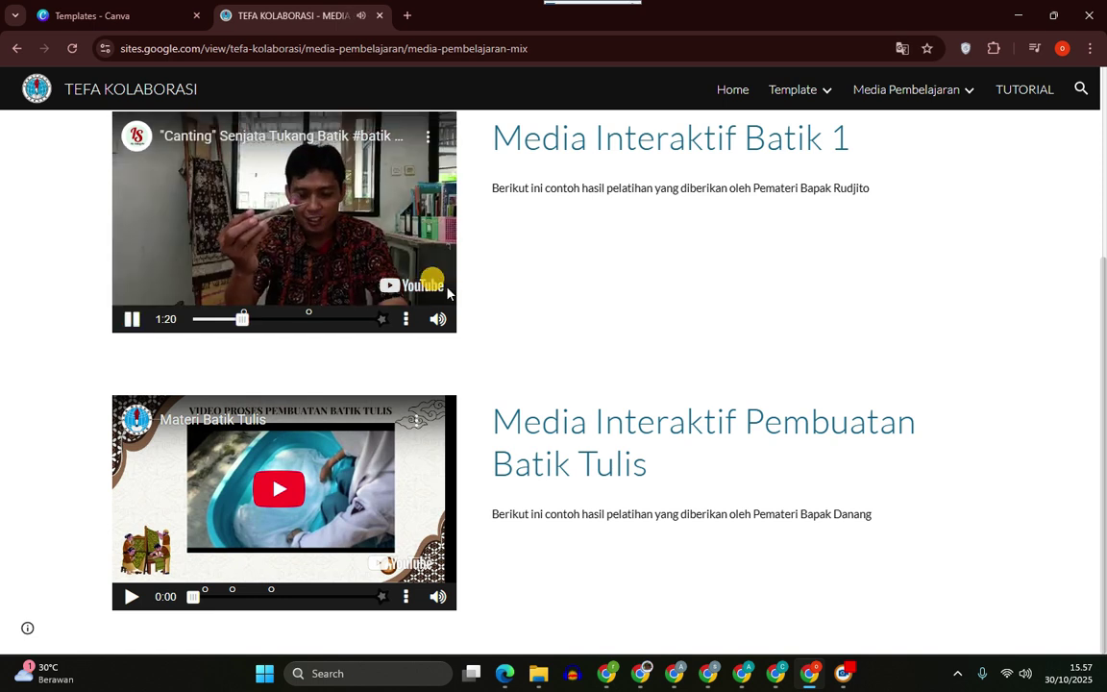
{"action": "left_click", "coordinate": [336, 314]}
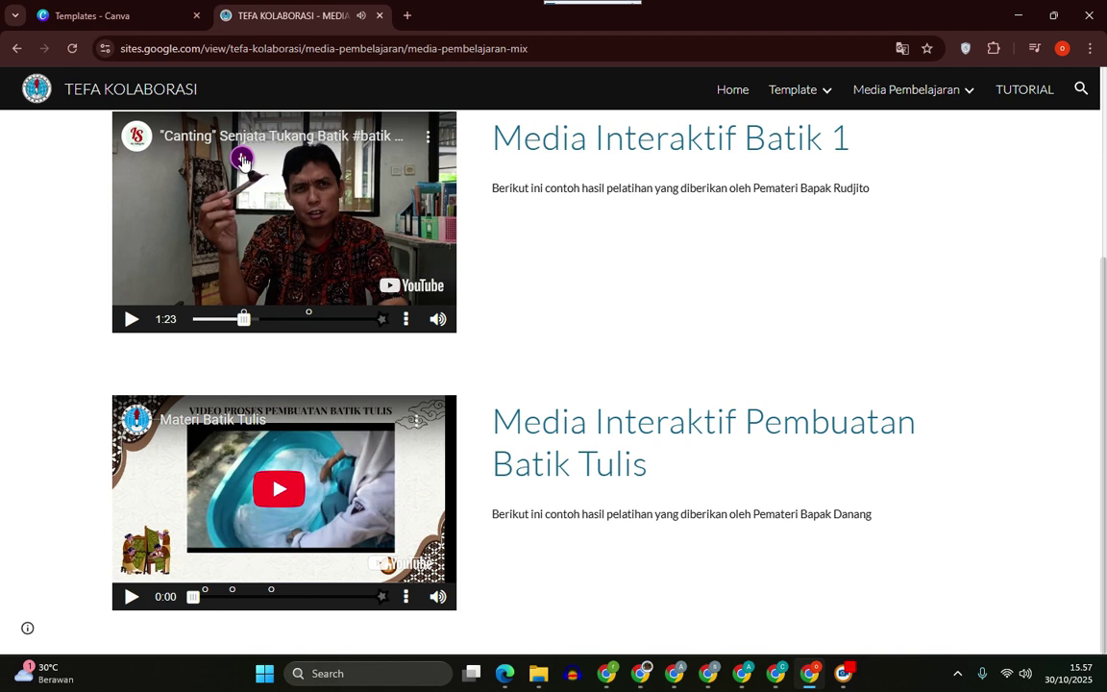
{"action": "left_click", "coordinate": [242, 162]}
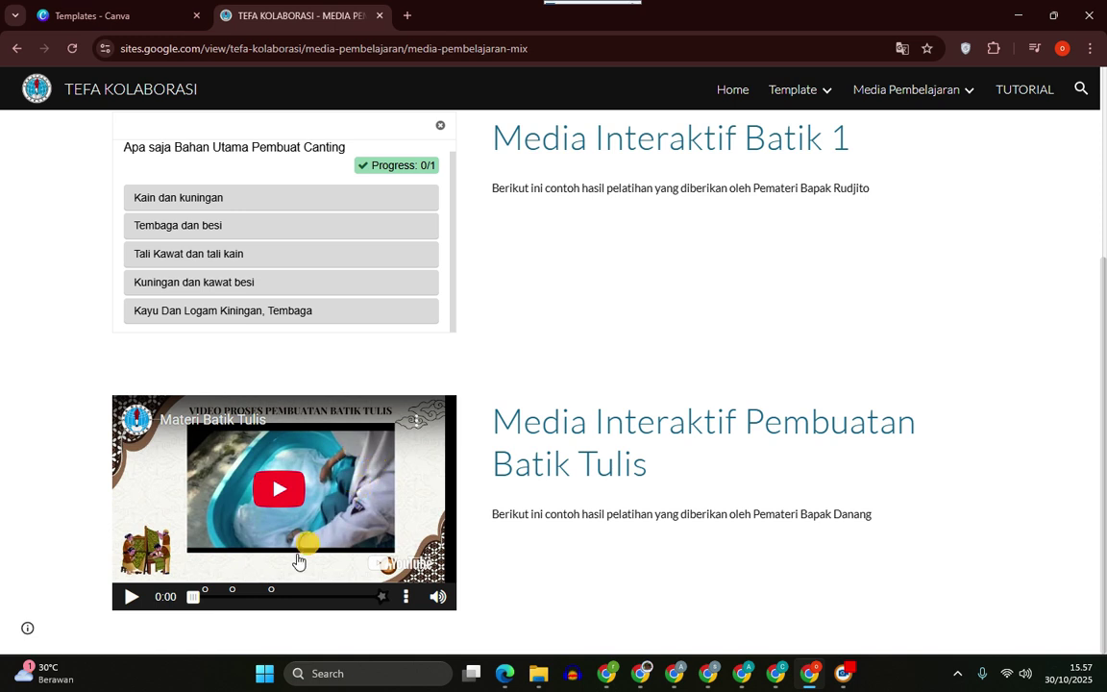
Jump to the second marker in the Pembuatan Batik Tulis video and open its quiz question to read the options.
{"action": "left_click", "coordinate": [232, 597]}
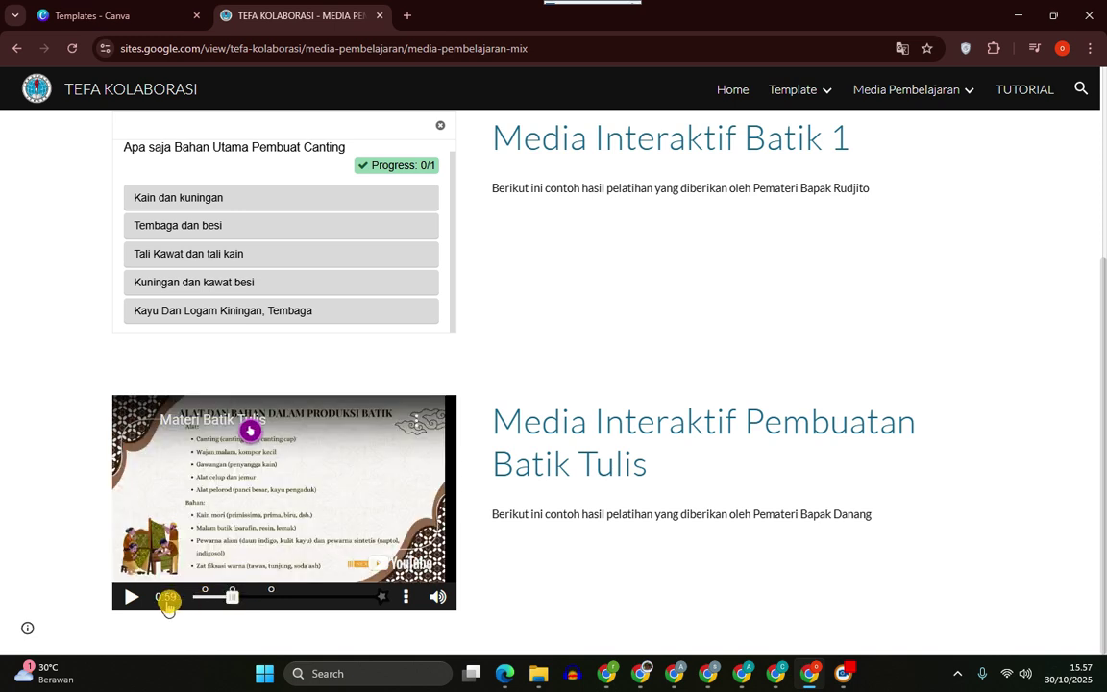
{"action": "left_click", "coordinate": [251, 431]}
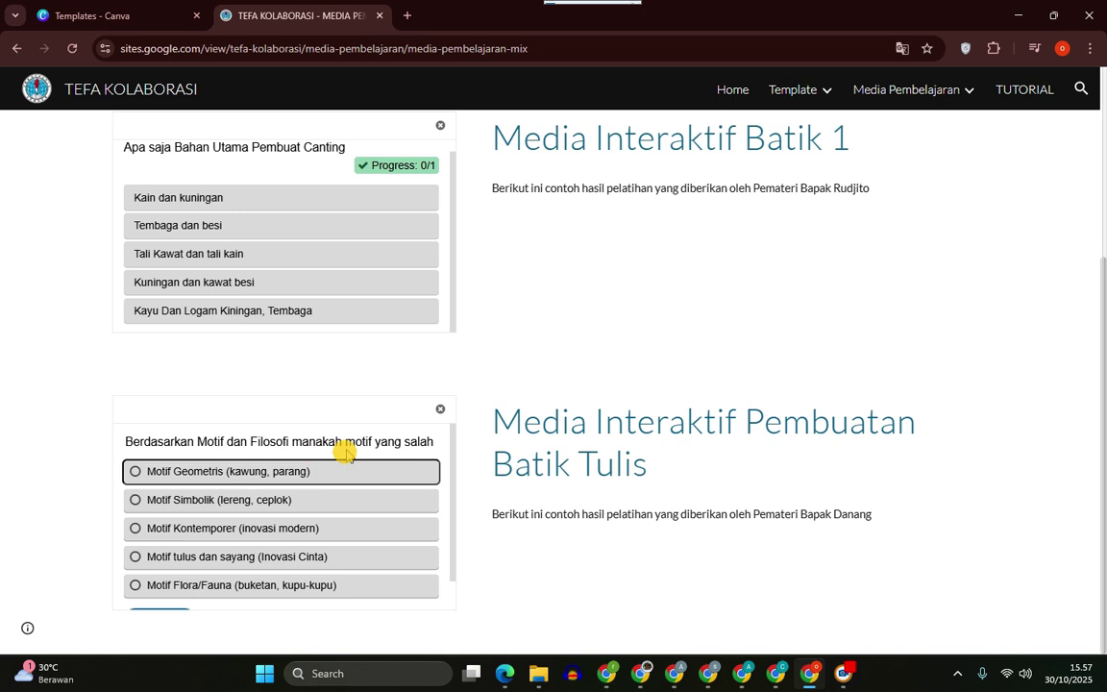
{"action": "scroll", "coordinate": [260, 472], "scroll_direction": "down", "scroll_amount": 1}
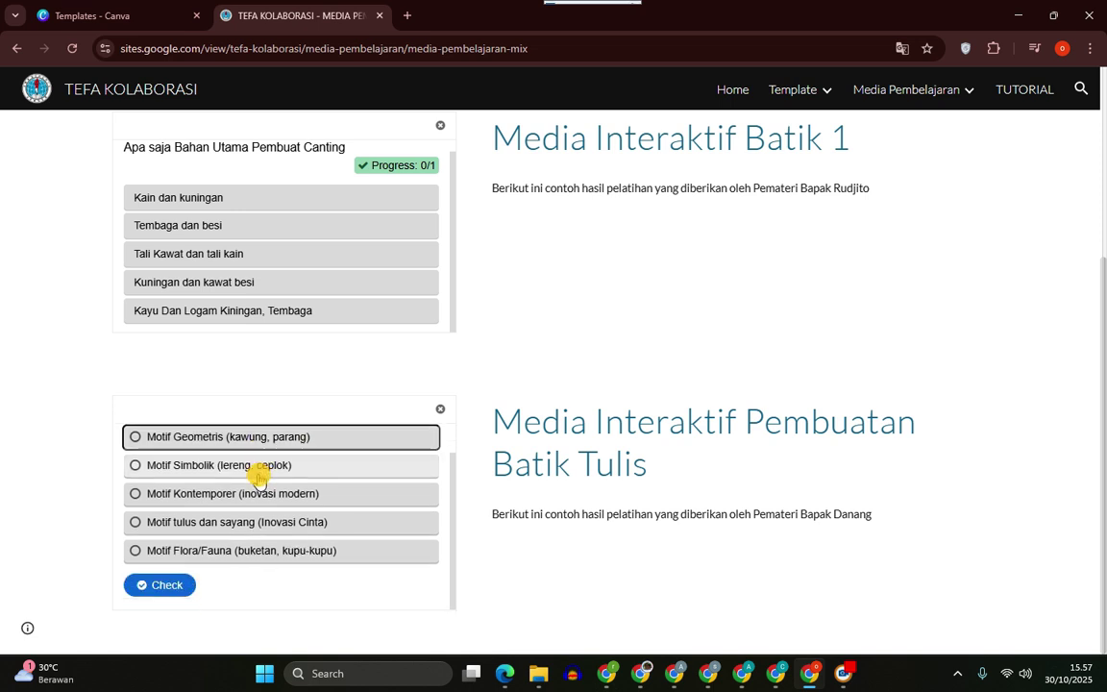
{"action": "scroll", "coordinate": [260, 476], "scroll_direction": "up", "scroll_amount": 1}
{"action": "scroll", "coordinate": [448, 327], "scroll_direction": "up", "scroll_amount": 1}
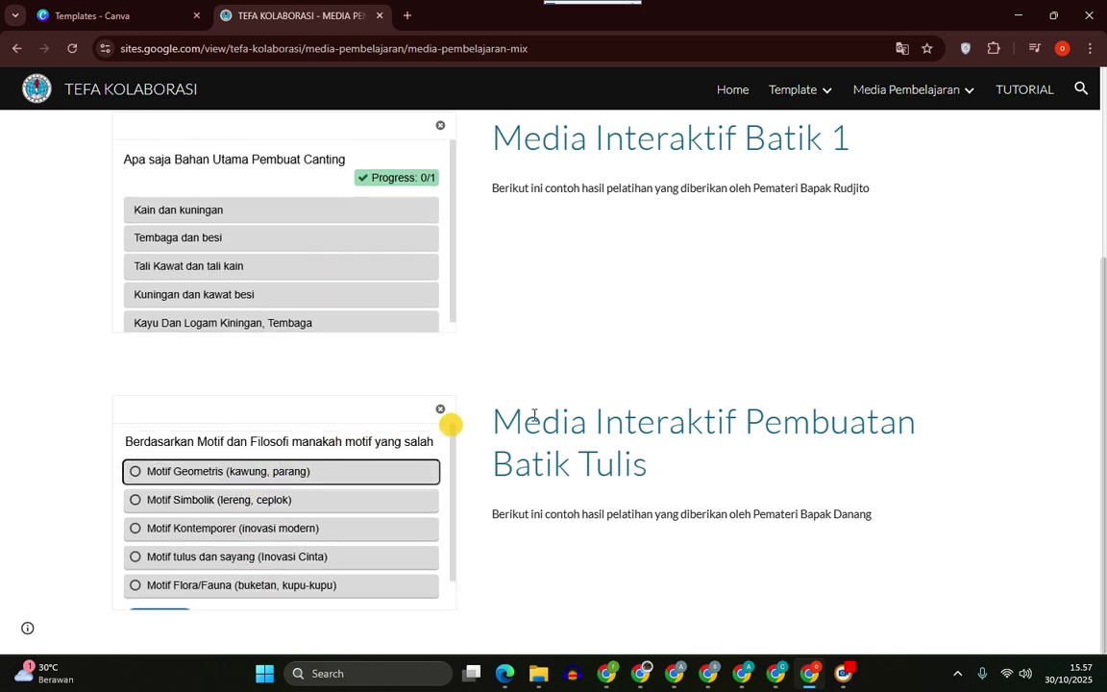
{"action": "scroll", "coordinate": [485, 256], "scroll_direction": "up", "scroll_amount": 3}
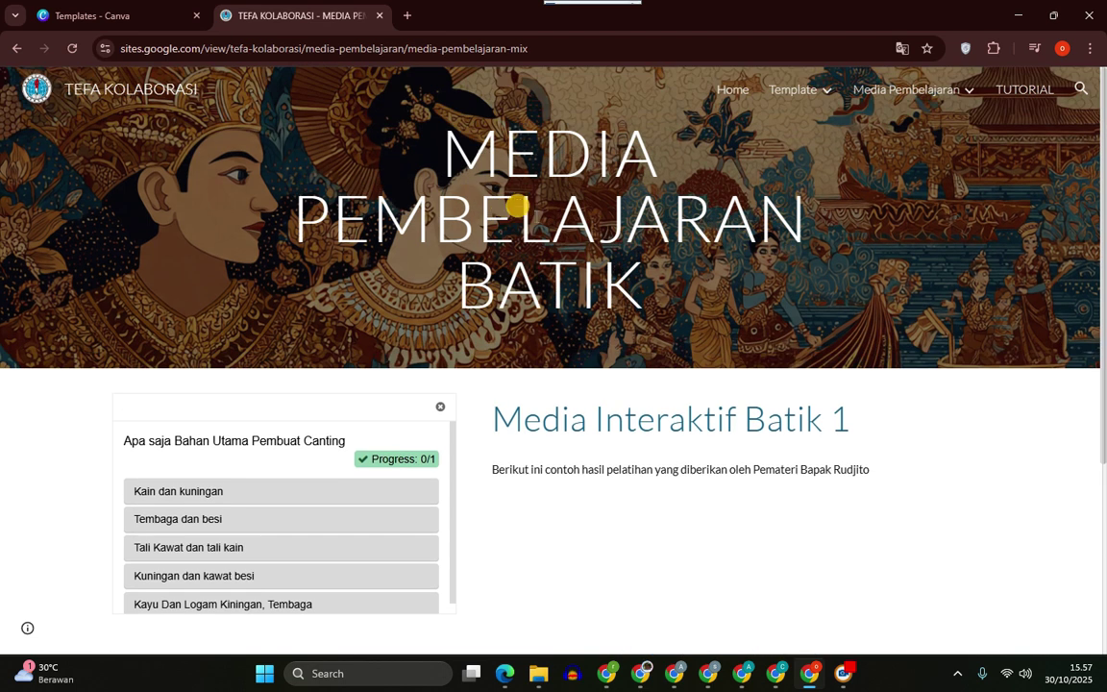
{"action": "scroll", "coordinate": [577, 238], "scroll_direction": "down", "scroll_amount": 1}
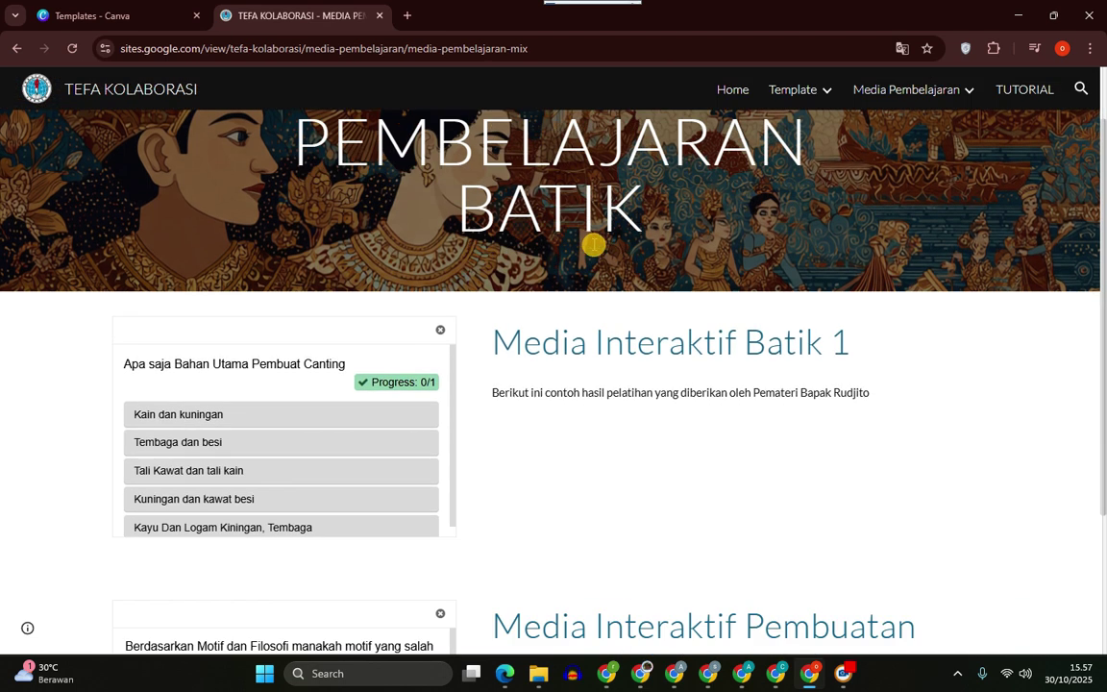
Open the Kumpulan Template Kolaborasi page and look through the listed Canva templates and their copyable links.
{"action": "mouse_move", "coordinate": [794, 95]}
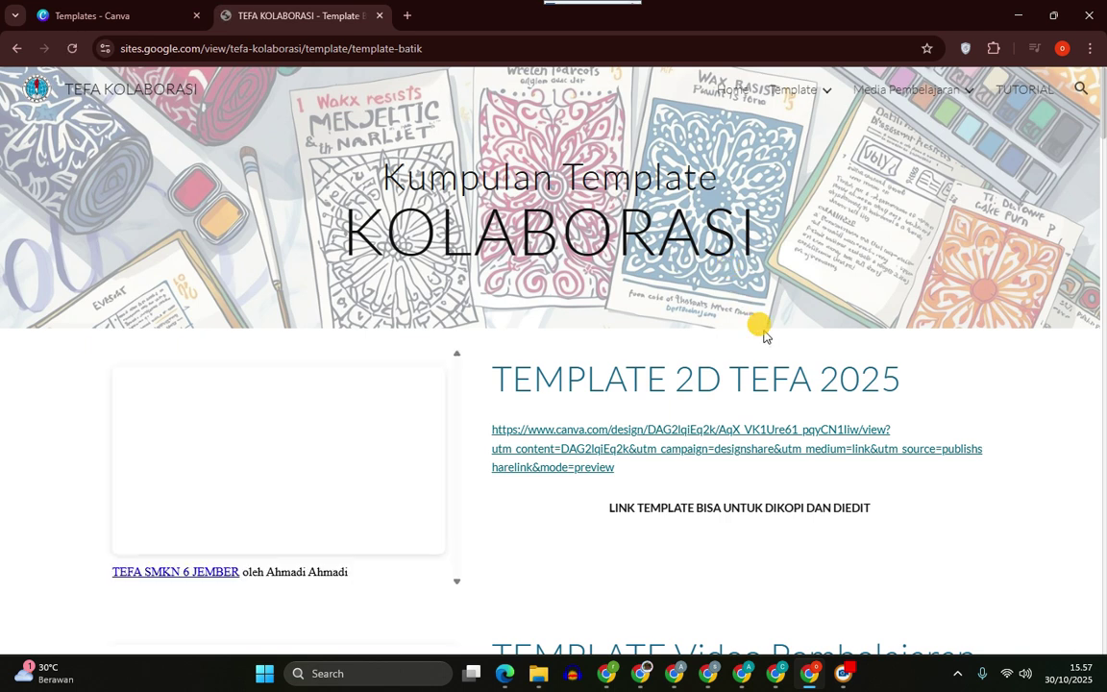
{"action": "scroll", "coordinate": [791, 349], "scroll_direction": "down", "scroll_amount": 9}
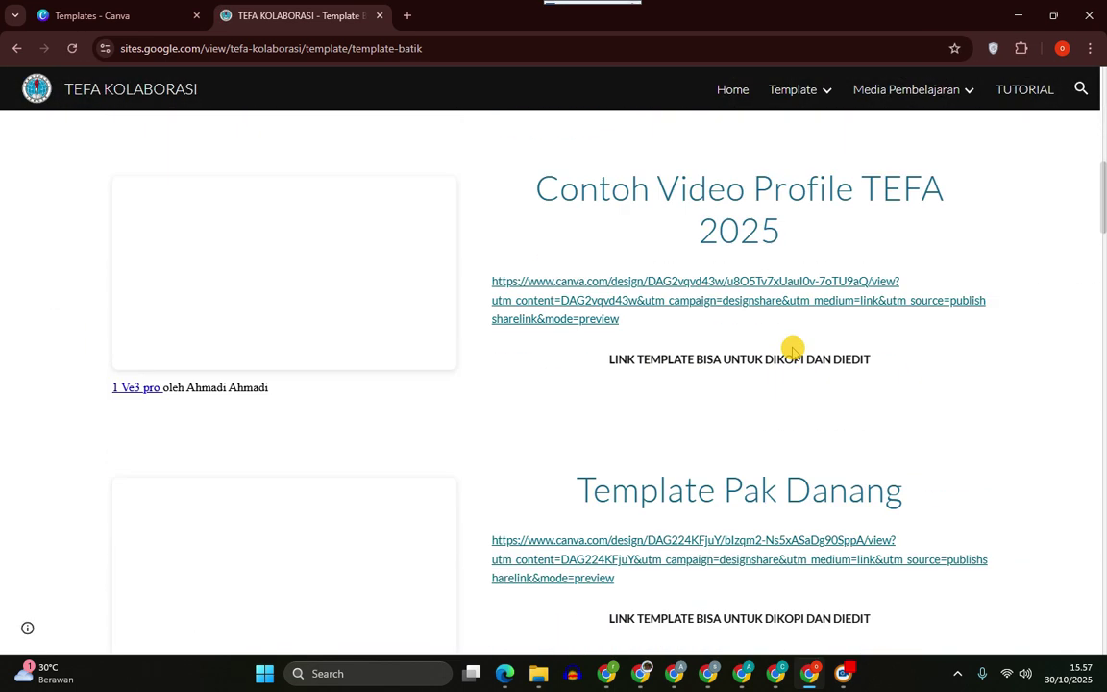
{"action": "scroll", "coordinate": [790, 348], "scroll_direction": "up", "scroll_amount": 3}
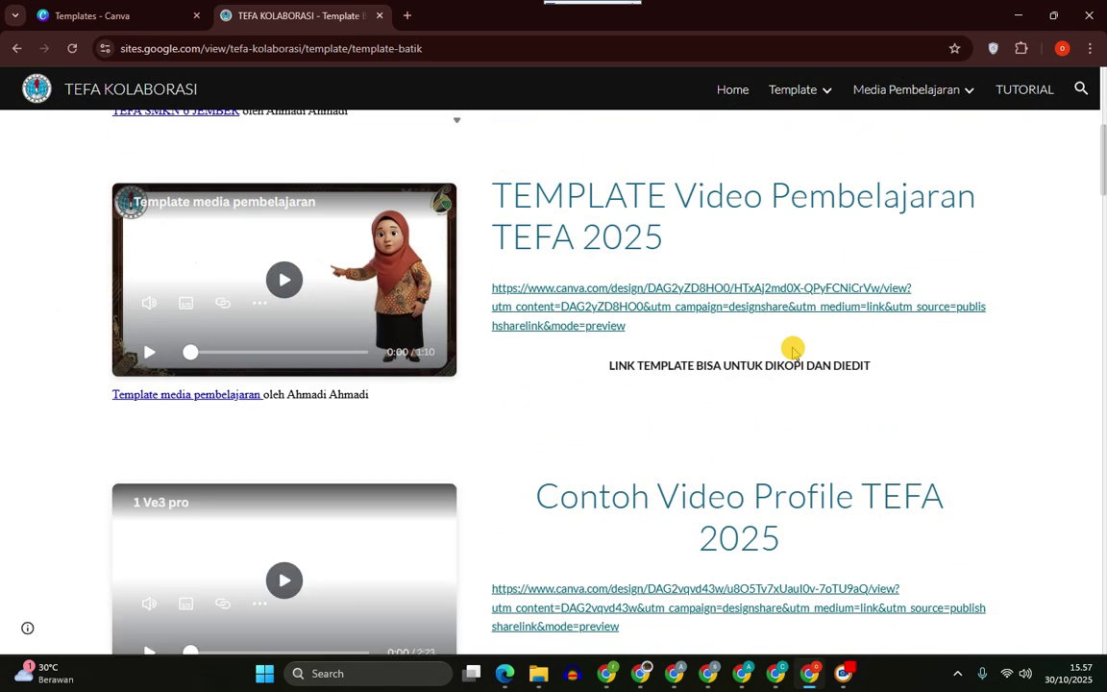
{"action": "scroll", "coordinate": [792, 349], "scroll_direction": "up", "scroll_amount": 2}
{"action": "scroll", "coordinate": [791, 350], "scroll_direction": "up", "scroll_amount": 2}
{"action": "scroll", "coordinate": [790, 350], "scroll_direction": "down", "scroll_amount": 5}
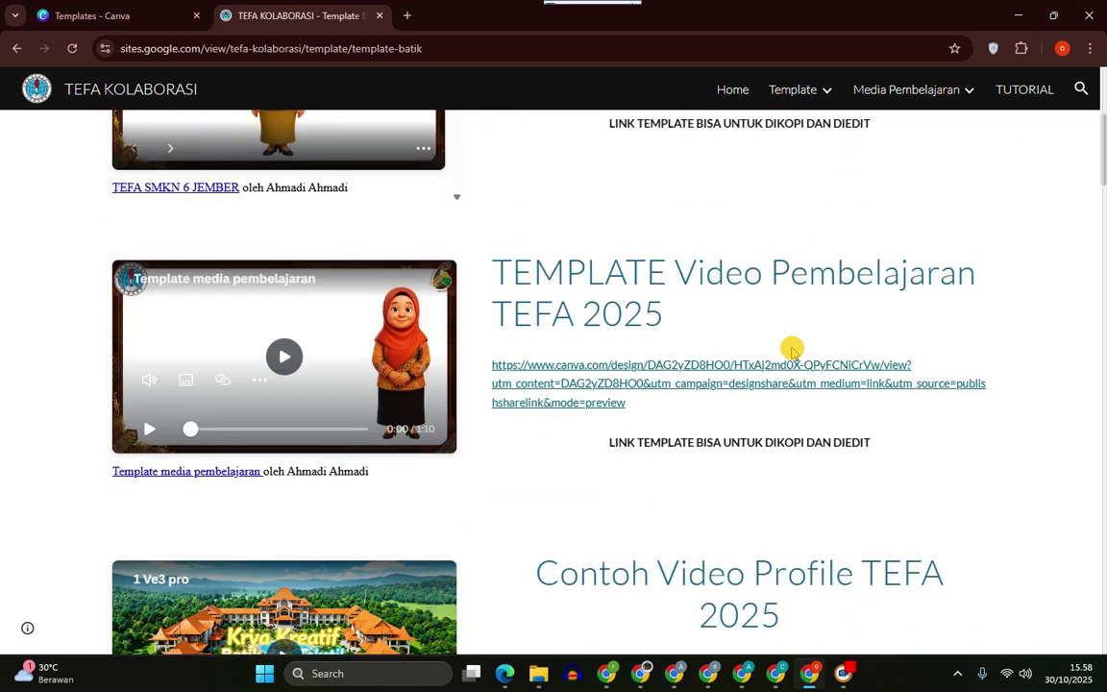
{"action": "scroll", "coordinate": [790, 348], "scroll_direction": "down", "scroll_amount": 2}
{"action": "scroll", "coordinate": [790, 348], "scroll_direction": "down", "scroll_amount": 2}
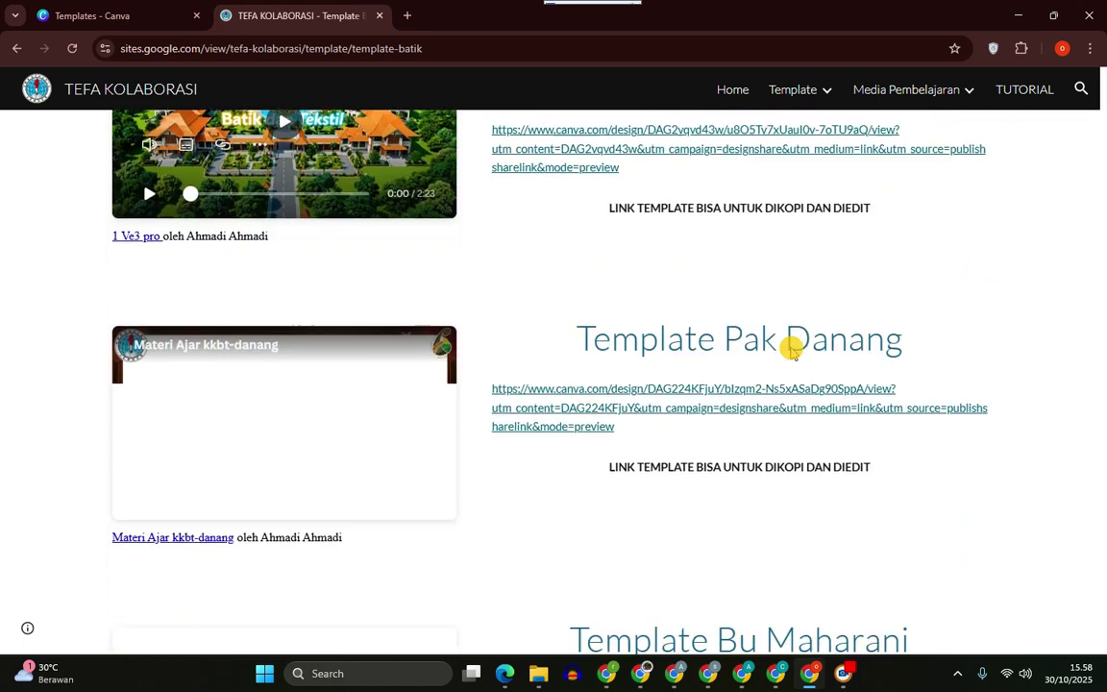
{"action": "scroll", "coordinate": [650, 296], "scroll_direction": "down", "scroll_amount": 1}
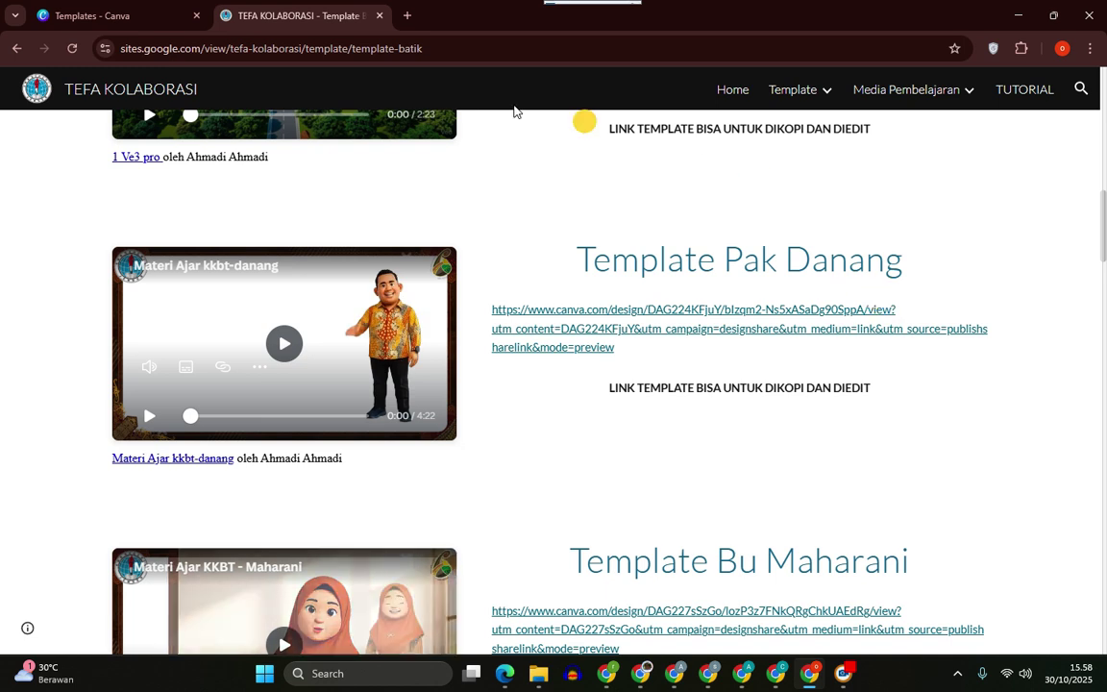
Switch to Canva's Templates page, dismiss the keynote banner and browse the available templates.
{"action": "left_click", "coordinate": [89, 16]}
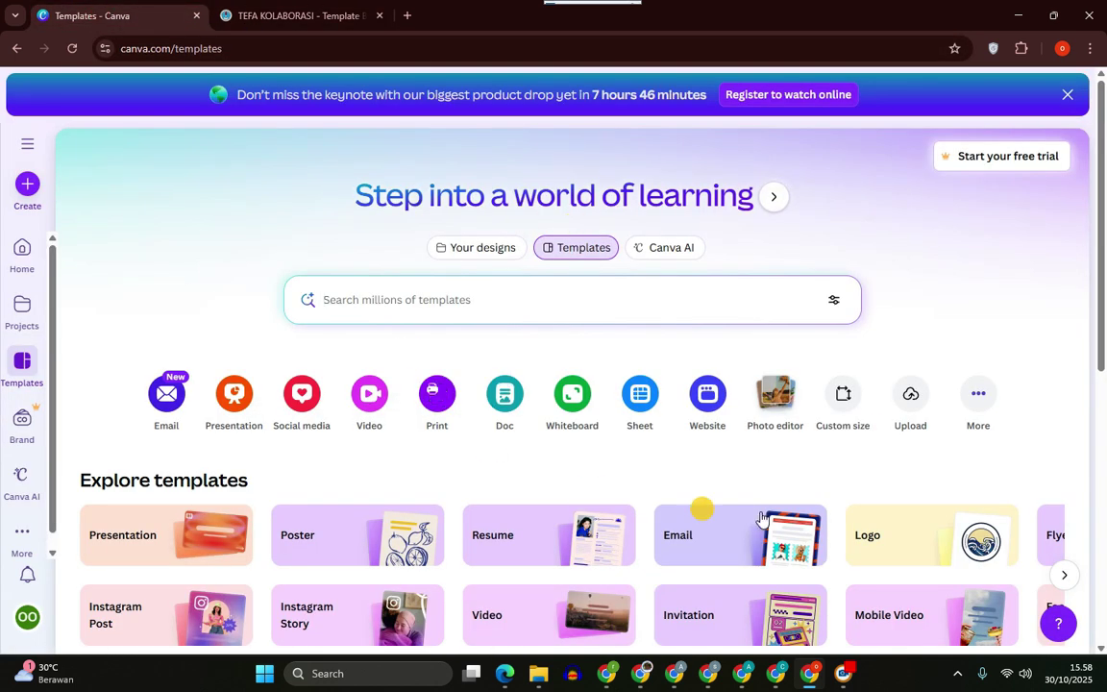
{"action": "left_click", "coordinate": [1065, 94]}
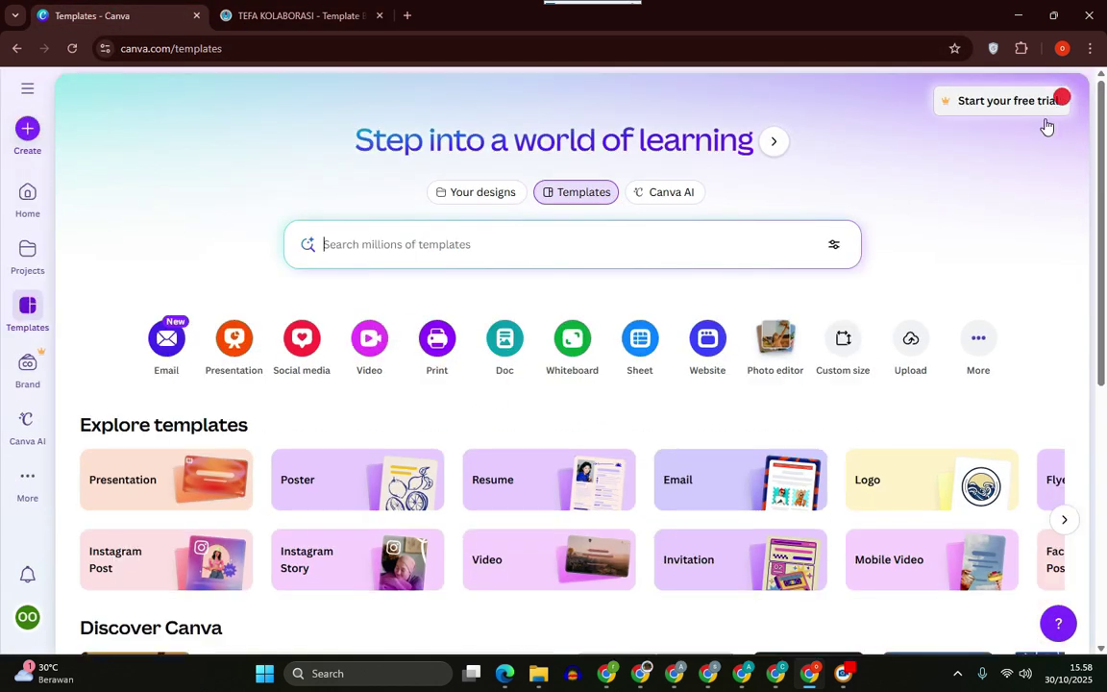
{"action": "scroll", "coordinate": [911, 209], "scroll_direction": "down", "scroll_amount": 6}
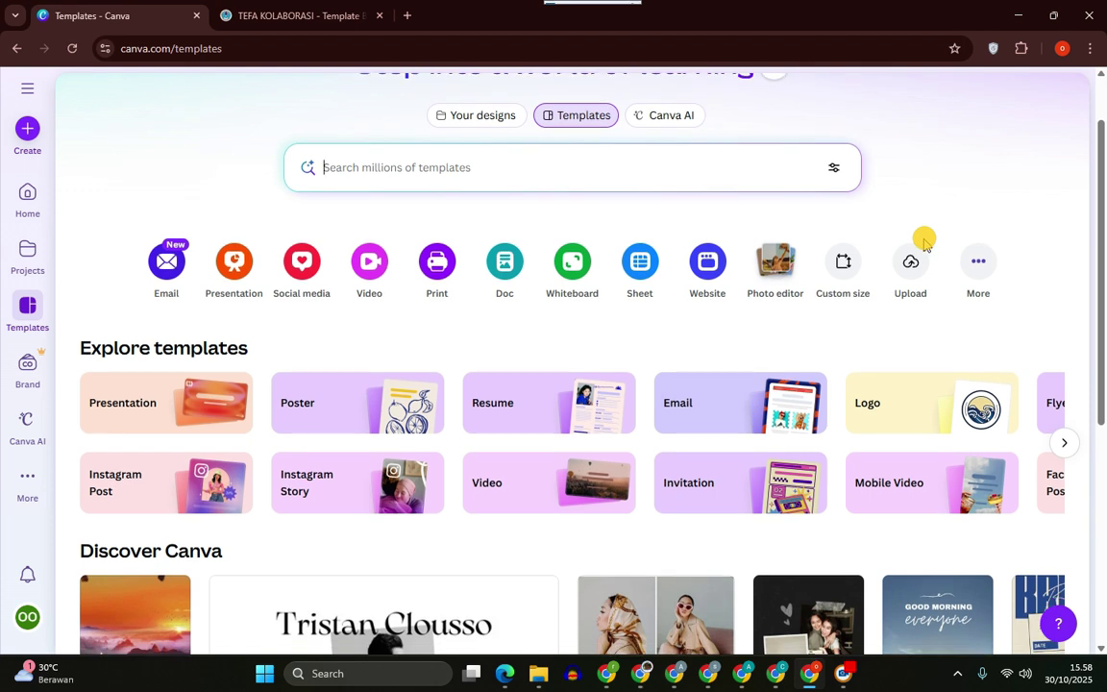
{"action": "scroll", "coordinate": [865, 370], "scroll_direction": "up", "scroll_amount": 7}
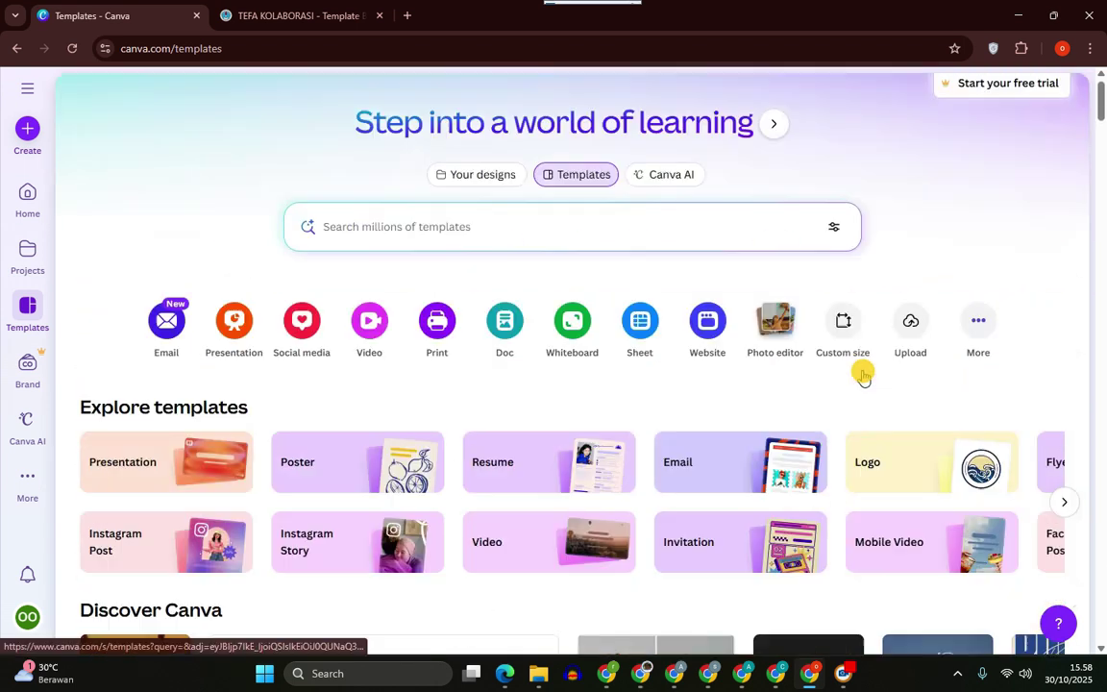
Return to the TEFA KOLABORASI site and open the Canva link of the template listed directly below Contoh Video Profile TEFA 2025.
{"action": "left_click", "coordinate": [346, 16]}
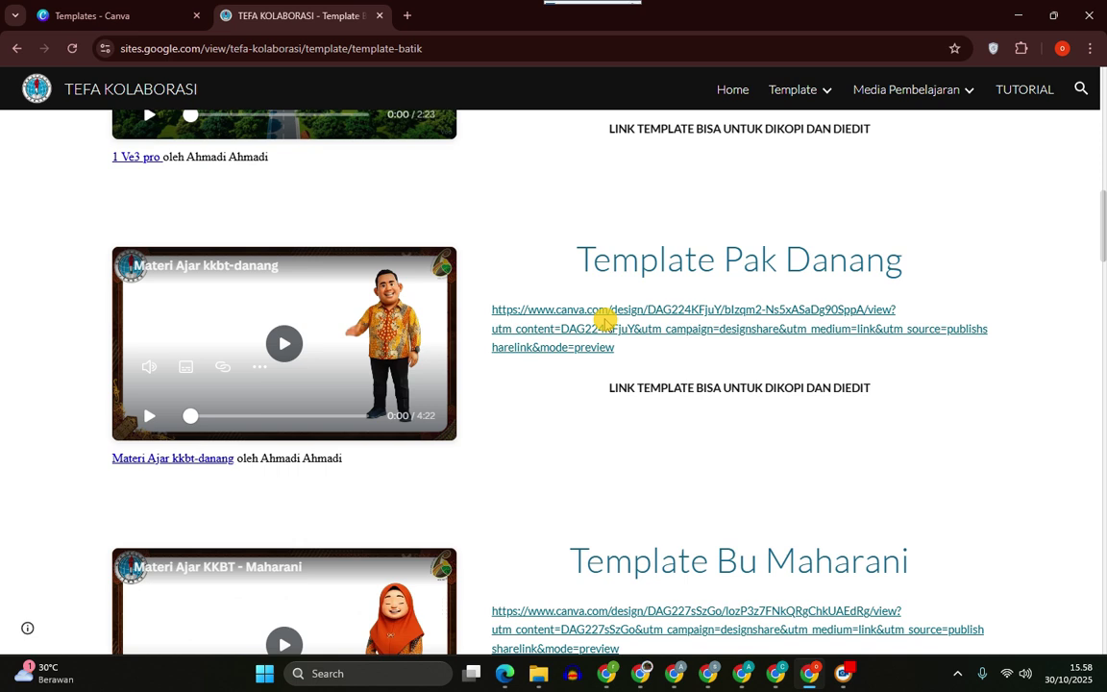
{"action": "left_click", "coordinate": [605, 319]}
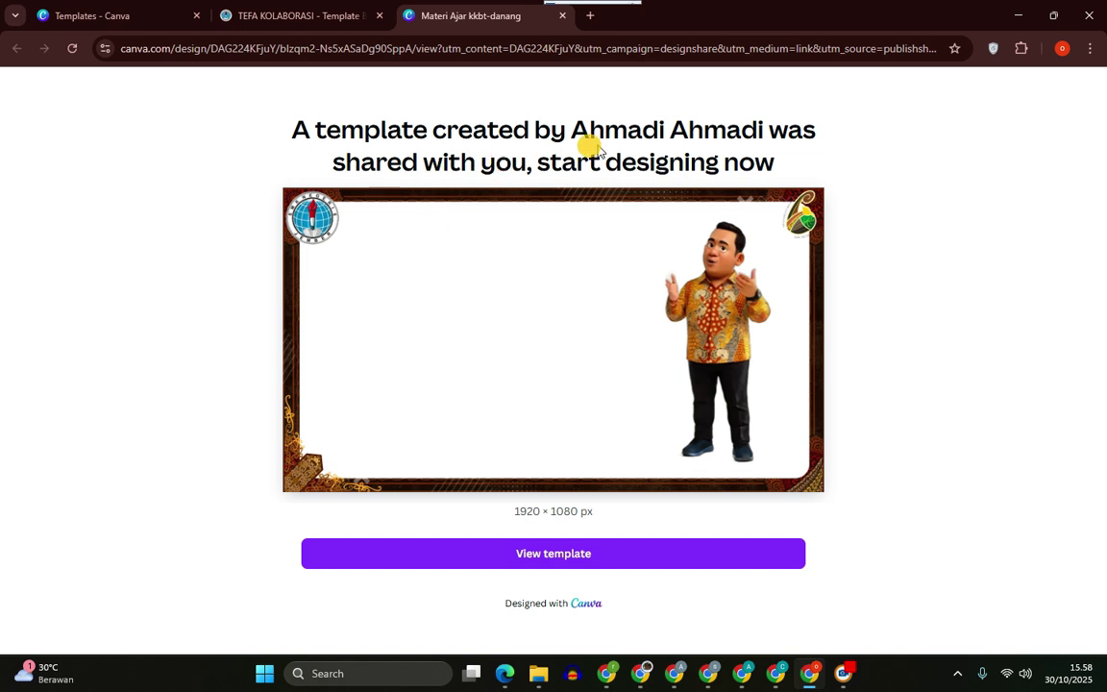
Open the shared Materi Ajar kkbt template in the editor and rename the copy as Materi Ajar Saya.
{"action": "left_click", "coordinate": [556, 562]}
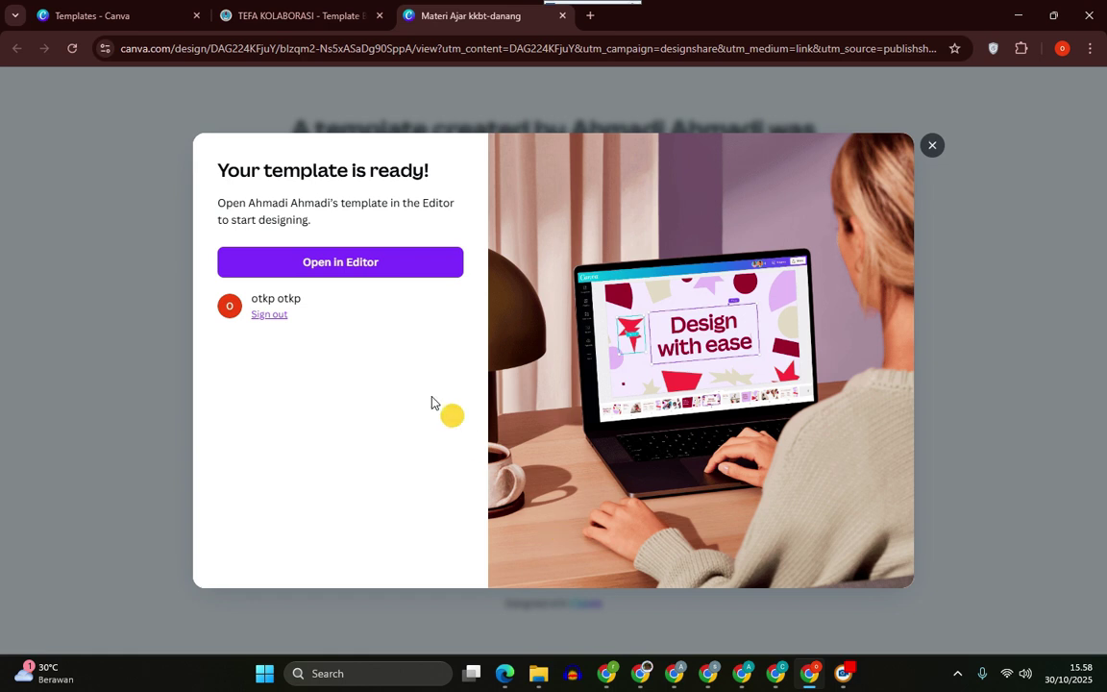
{"action": "left_click", "coordinate": [351, 268]}
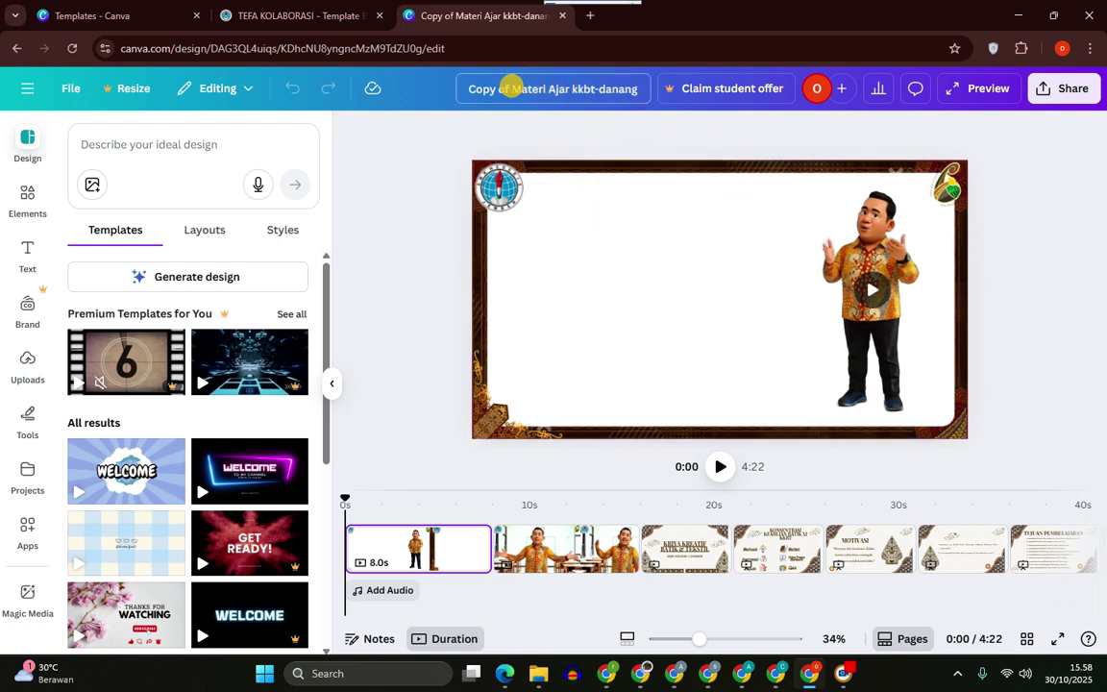
{"action": "left_click", "coordinate": [514, 87]}
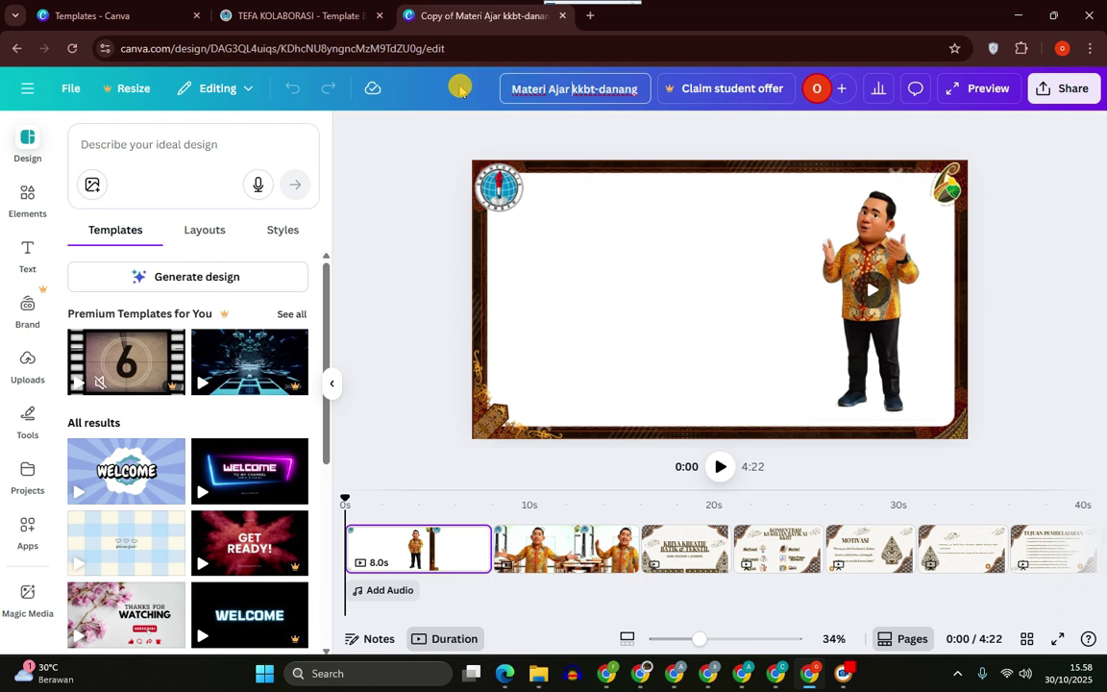
{"action": "type", "text": "Say"}
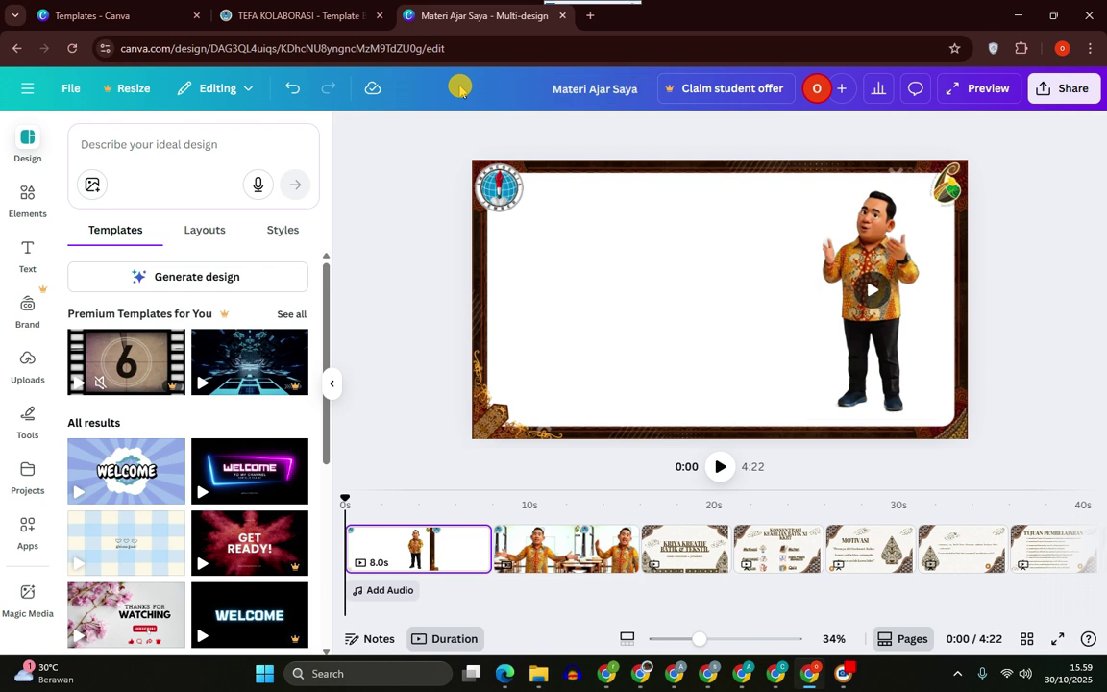
Play the video from 0:03 across the first two pages and pause it at 0:09.
{"action": "left_click", "coordinate": [404, 514]}
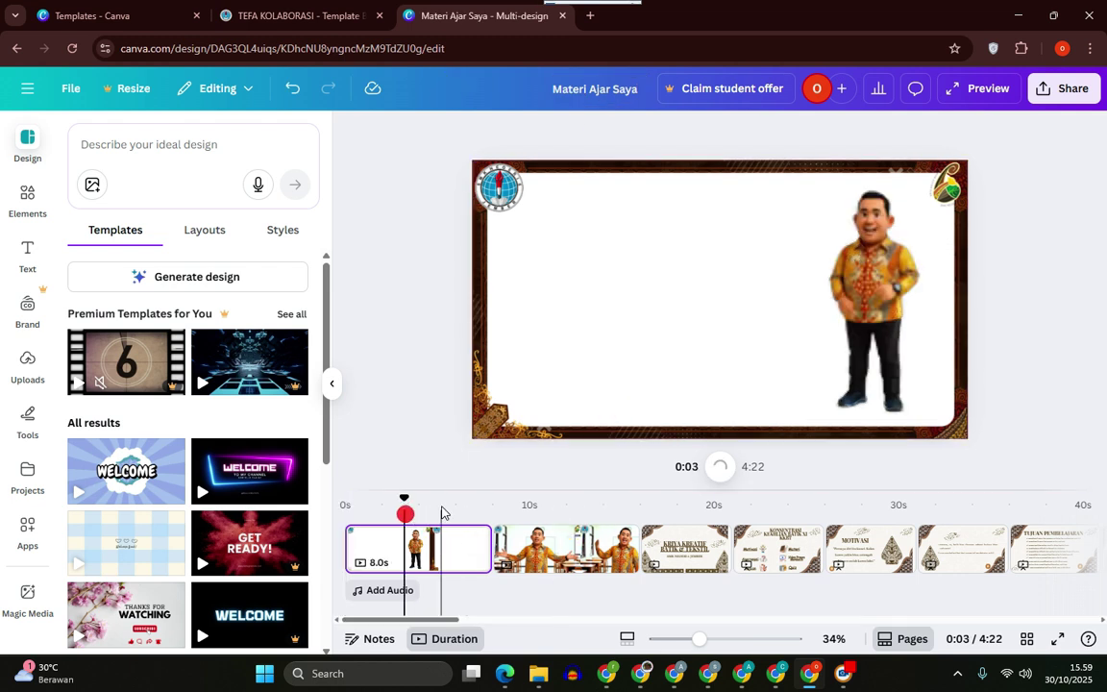
{"action": "left_click", "coordinate": [722, 468]}
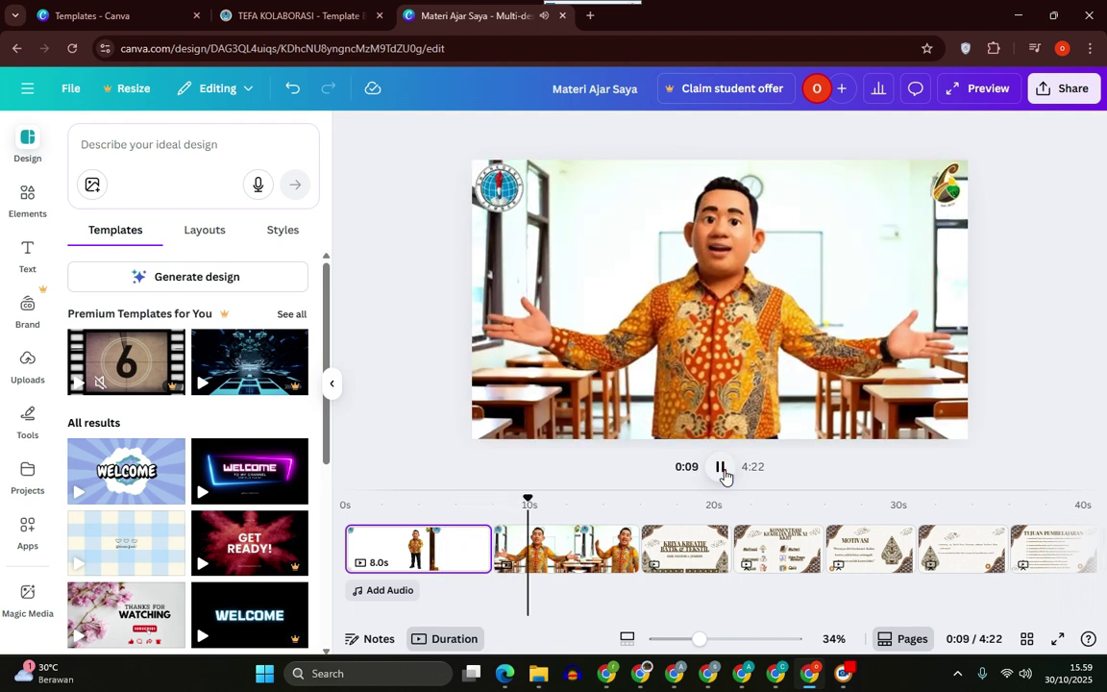
{"action": "left_click", "coordinate": [722, 468]}
Add a Match & Move transition between the first and second pages and preview it.
{"action": "left_click", "coordinate": [488, 559]}
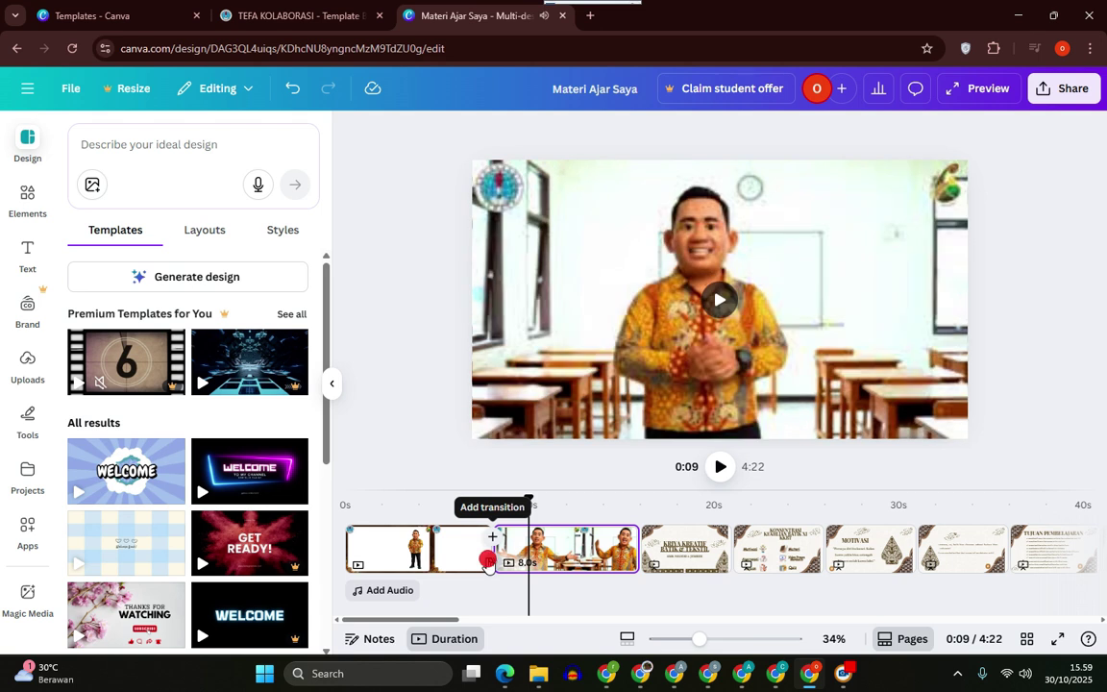
{"action": "left_click", "coordinate": [488, 559]}
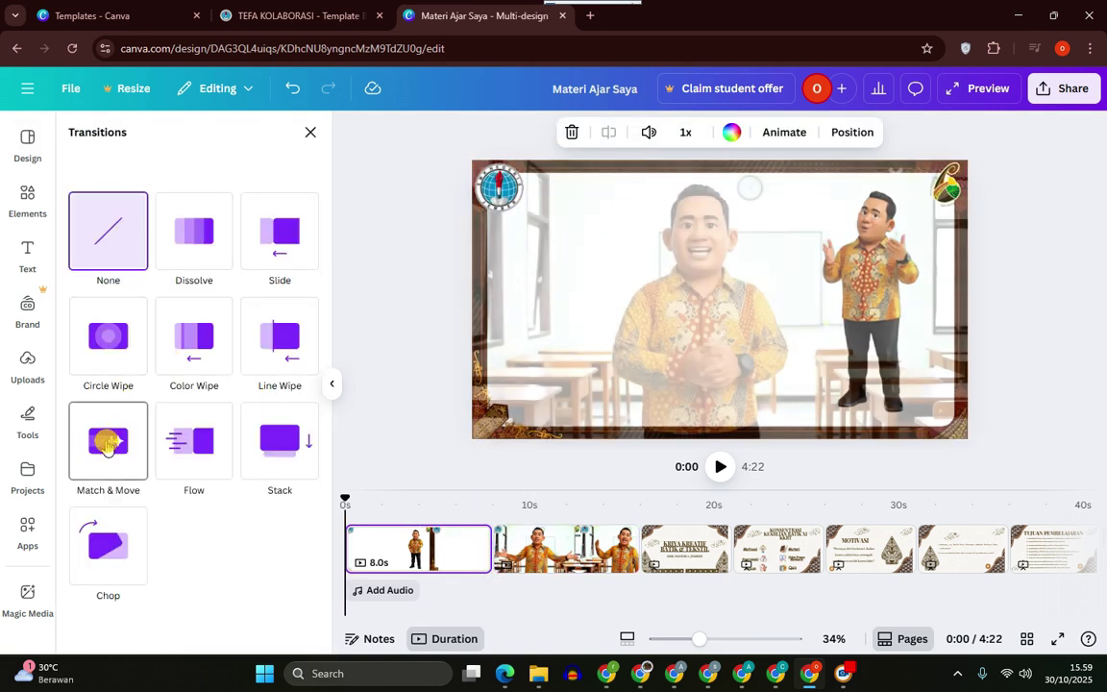
{"action": "left_click", "coordinate": [108, 444]}
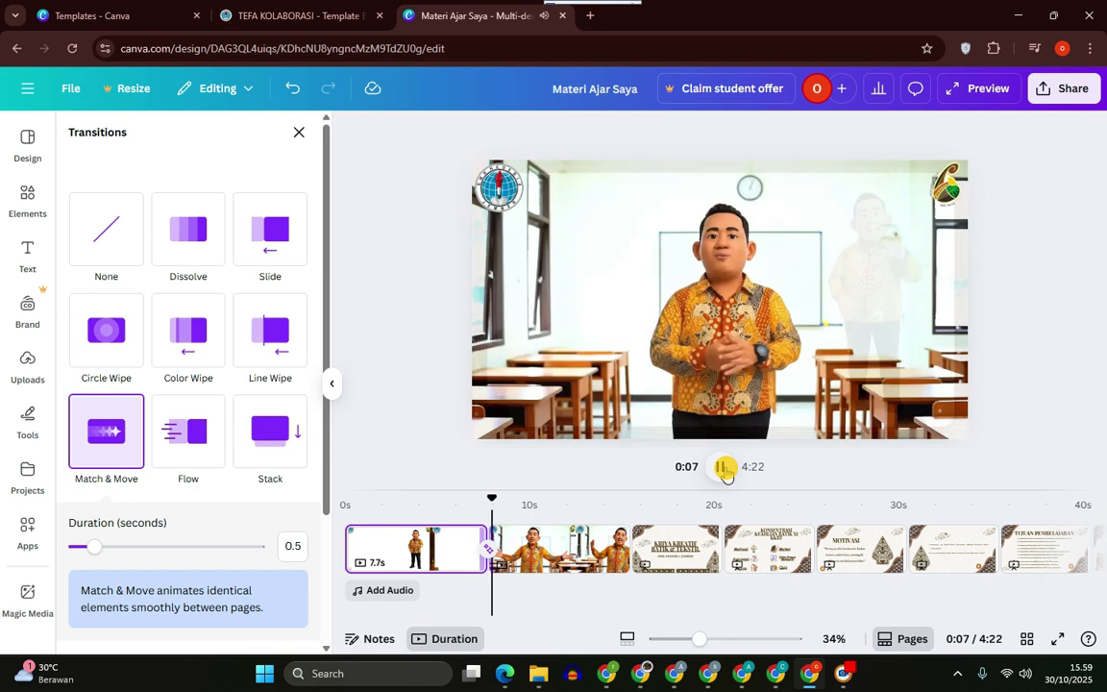
{"action": "left_click", "coordinate": [723, 468]}
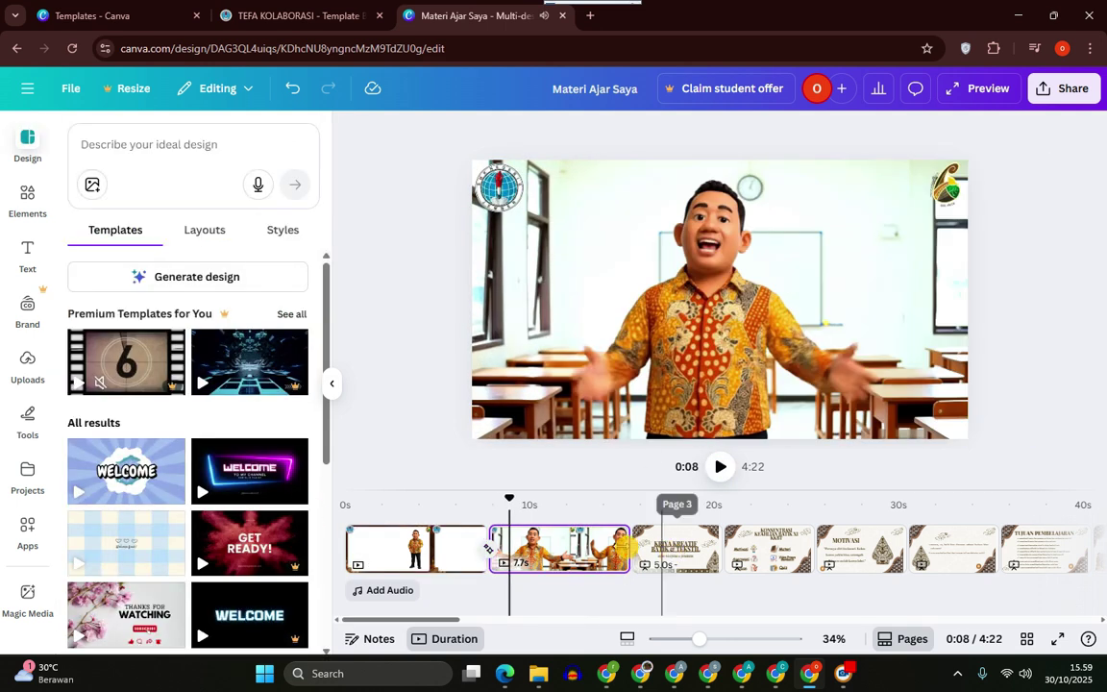
Look through the remaining pages on the timeline, viewing the Video Proses Pembuatan Batik Tulis page at 1:45.
{"action": "left_click_drag", "start_coordinate": [457, 620], "coordinate": [543, 618]}
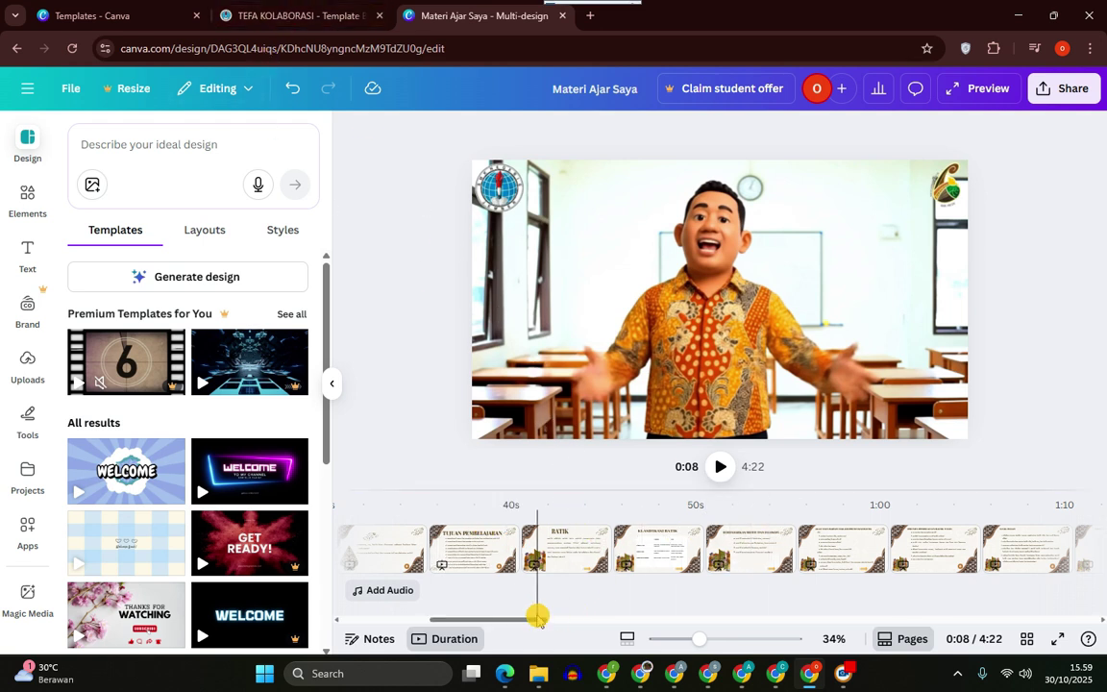
{"action": "left_click_drag", "start_coordinate": [528, 618], "coordinate": [699, 618]}
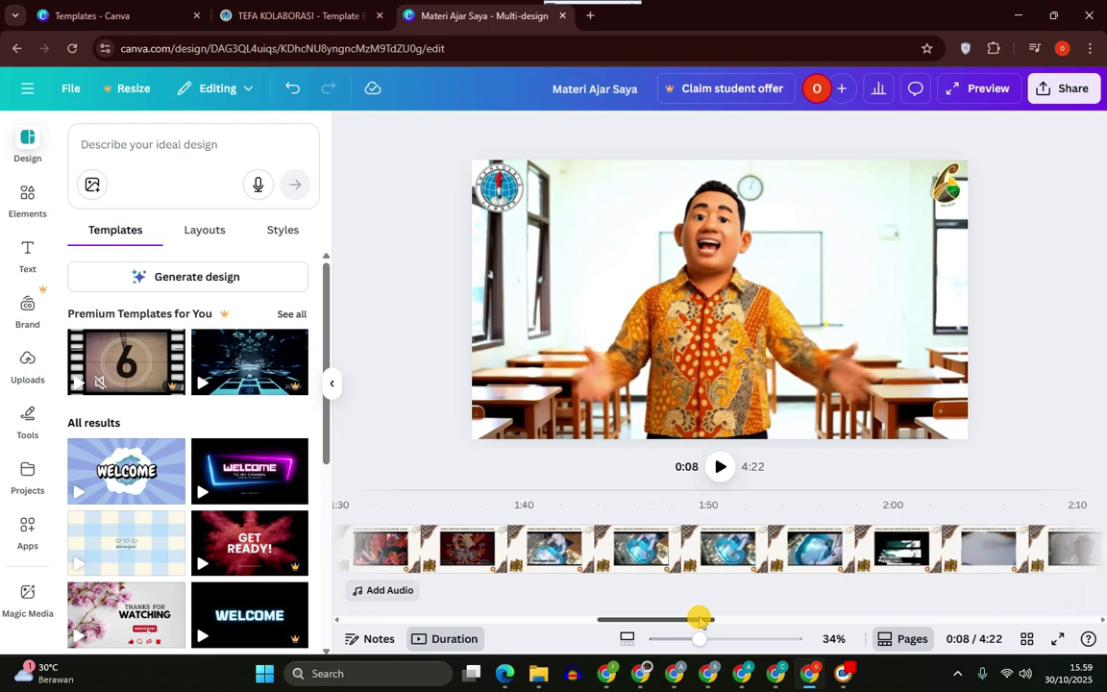
{"action": "left_click", "coordinate": [607, 516]}
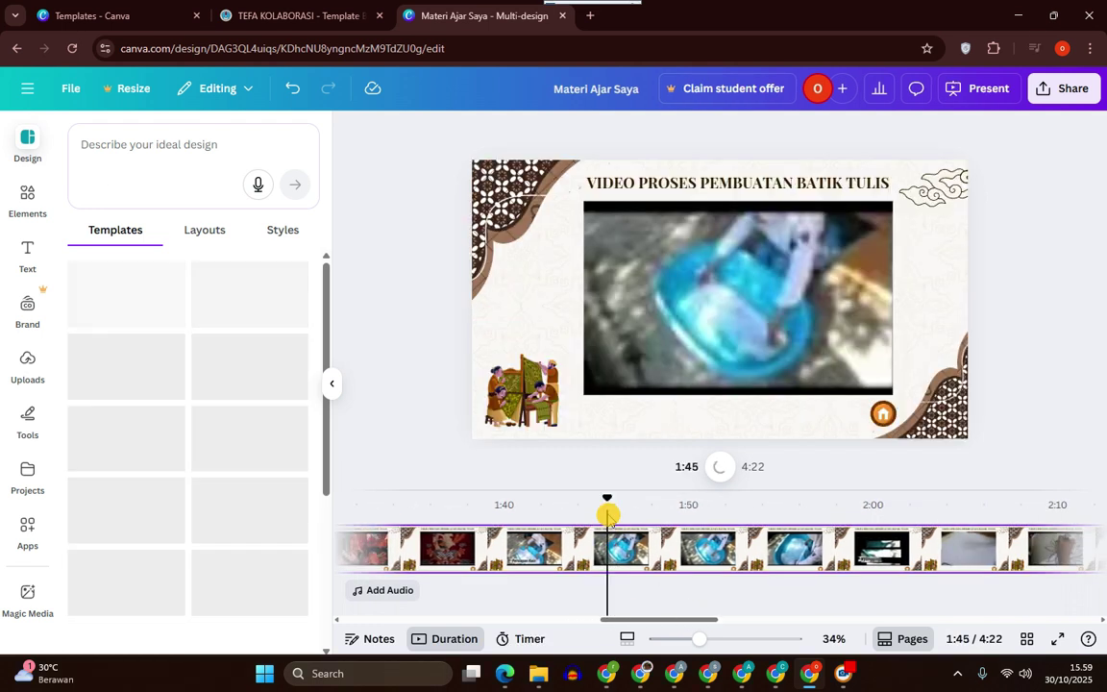
{"action": "left_click", "coordinate": [662, 611]}
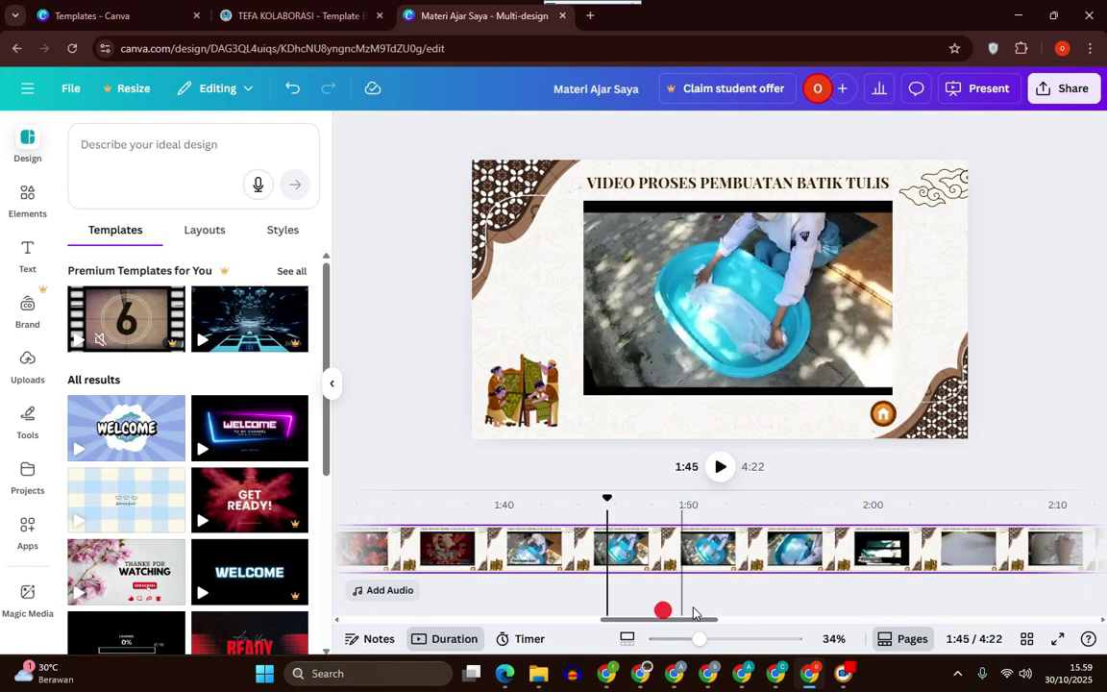
{"action": "left_click_drag", "start_coordinate": [673, 620], "coordinate": [921, 627]}
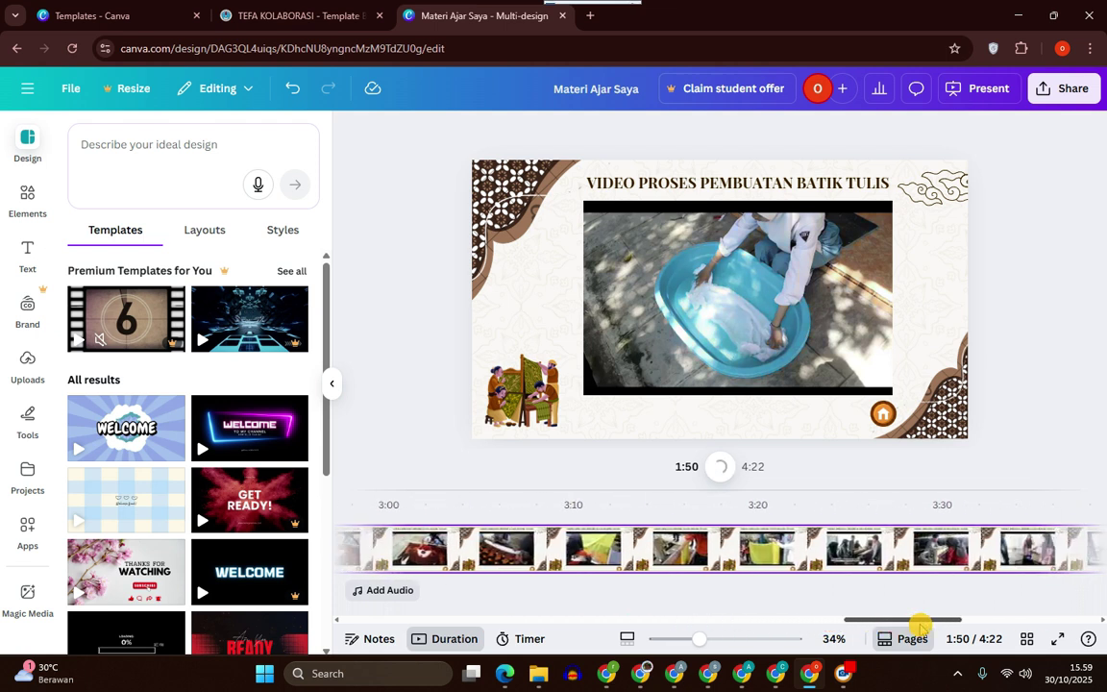
Return to the TEFA KOLABORASI site and look through the listed teacher templates for the DKV collaboration one.
{"action": "left_click", "coordinate": [322, 13]}
{"action": "scroll", "coordinate": [423, 432], "scroll_direction": "down", "scroll_amount": 2}
{"action": "scroll", "coordinate": [423, 432], "scroll_direction": "down", "scroll_amount": 5}
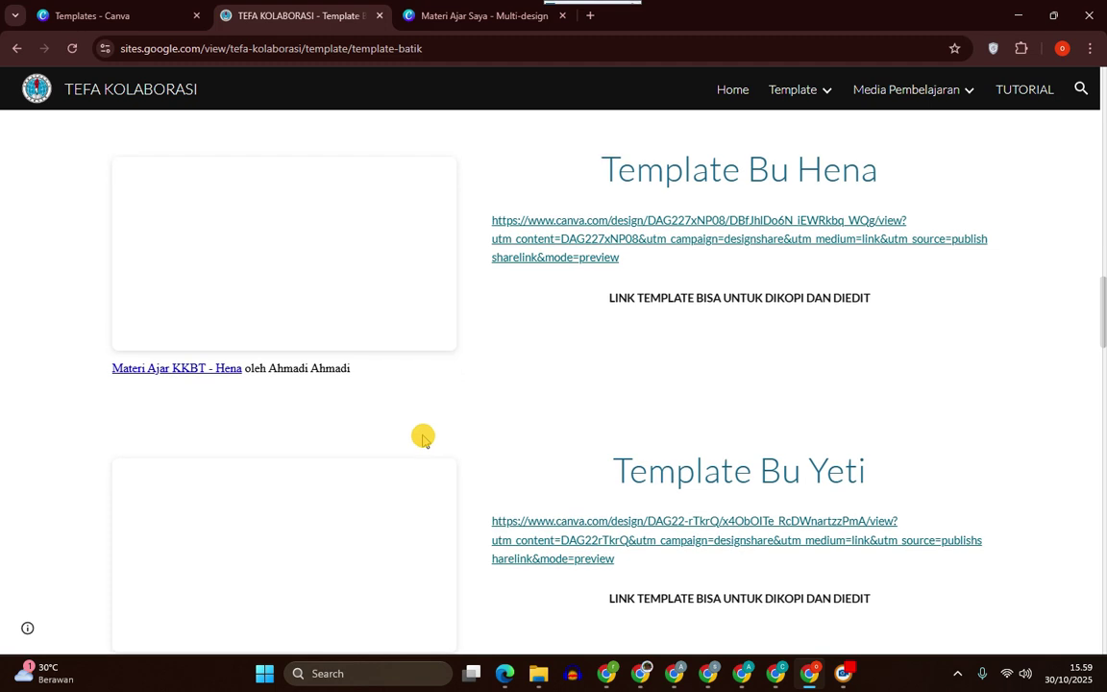
{"action": "scroll", "coordinate": [366, 274], "scroll_direction": "down", "scroll_amount": 3}
{"action": "scroll", "coordinate": [433, 308], "scroll_direction": "down", "scroll_amount": 1}
{"action": "scroll", "coordinate": [444, 313], "scroll_direction": "up", "scroll_amount": 10}
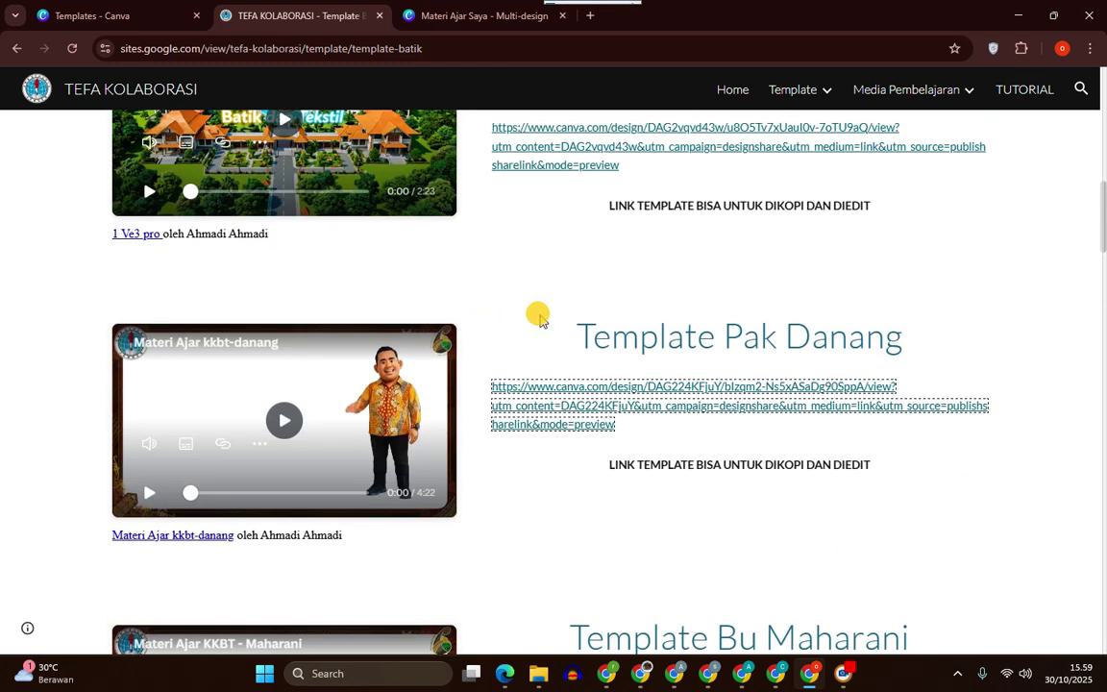
{"action": "scroll", "coordinate": [618, 451], "scroll_direction": "down", "scroll_amount": 6}
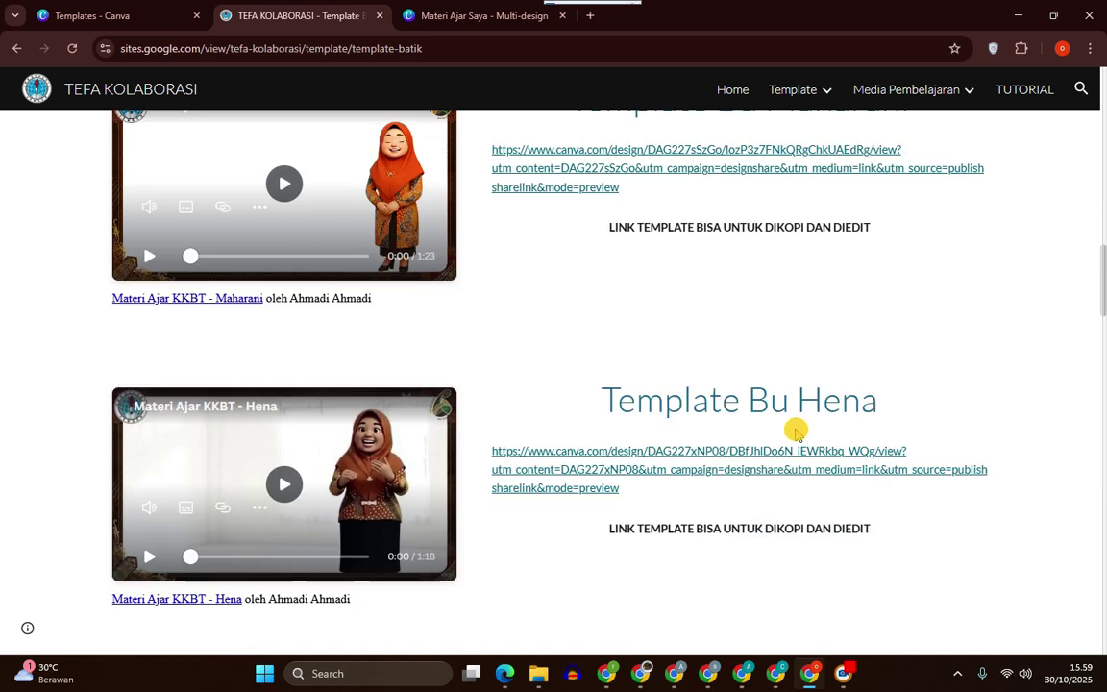
{"action": "scroll", "coordinate": [759, 384], "scroll_direction": "down", "scroll_amount": 7}
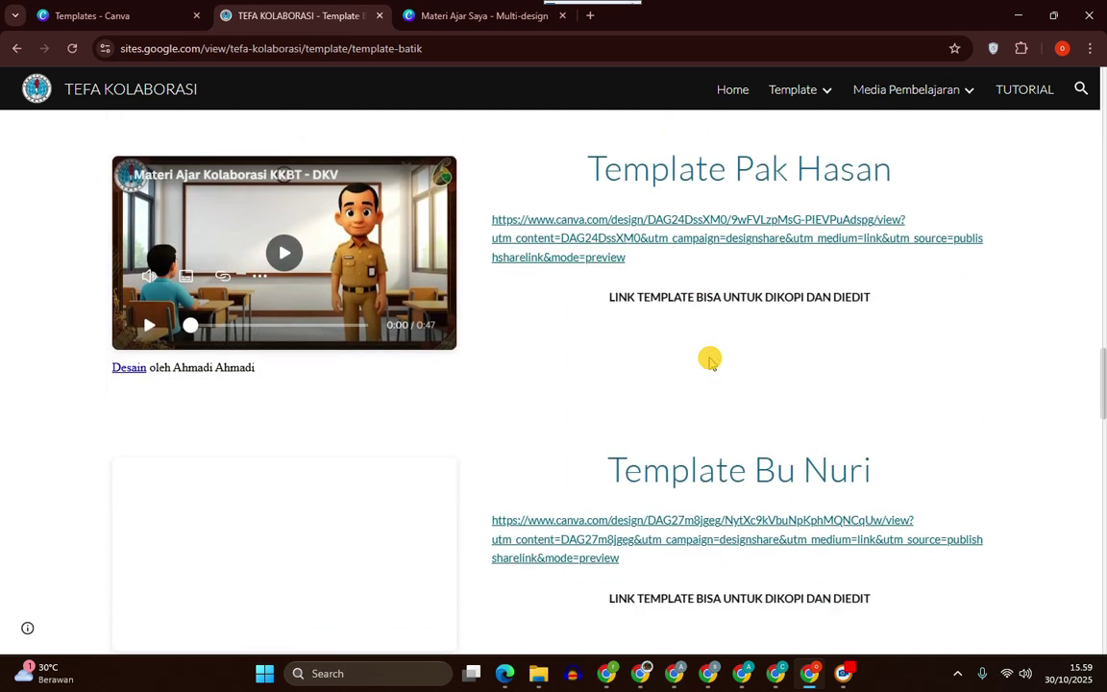
{"action": "scroll", "coordinate": [673, 326], "scroll_direction": "up", "scroll_amount": 1}
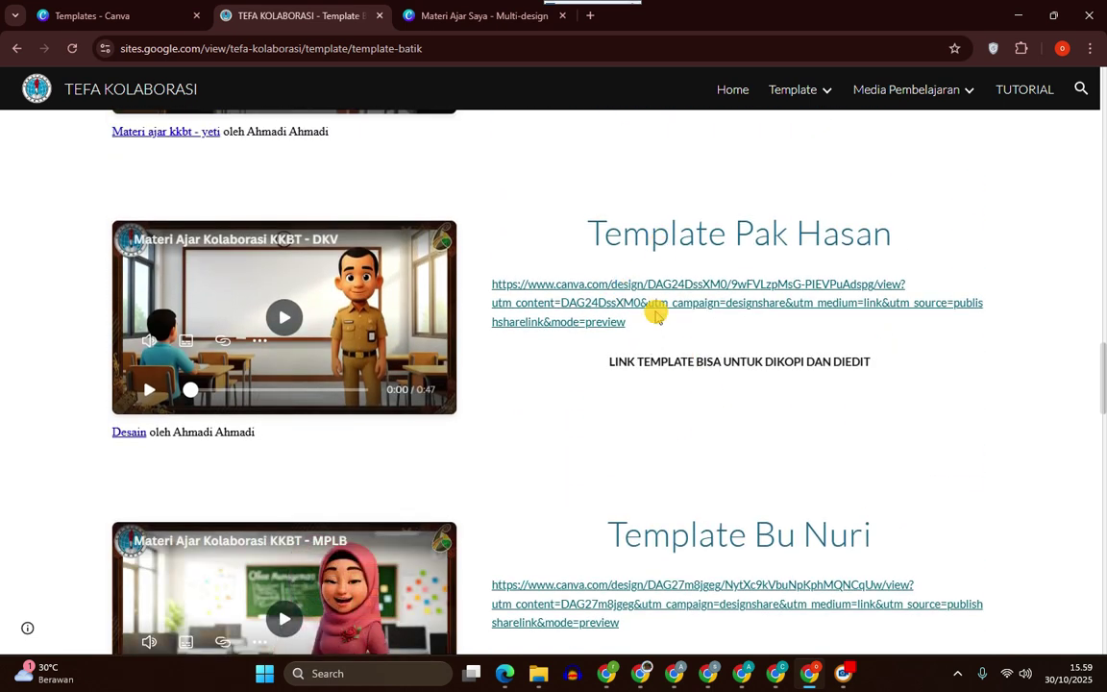
Open the Materi Ajar Kolaborasi KKBT - DKV template through its Canva link and load an editable copy in the editor.
{"action": "left_click", "coordinate": [659, 284]}
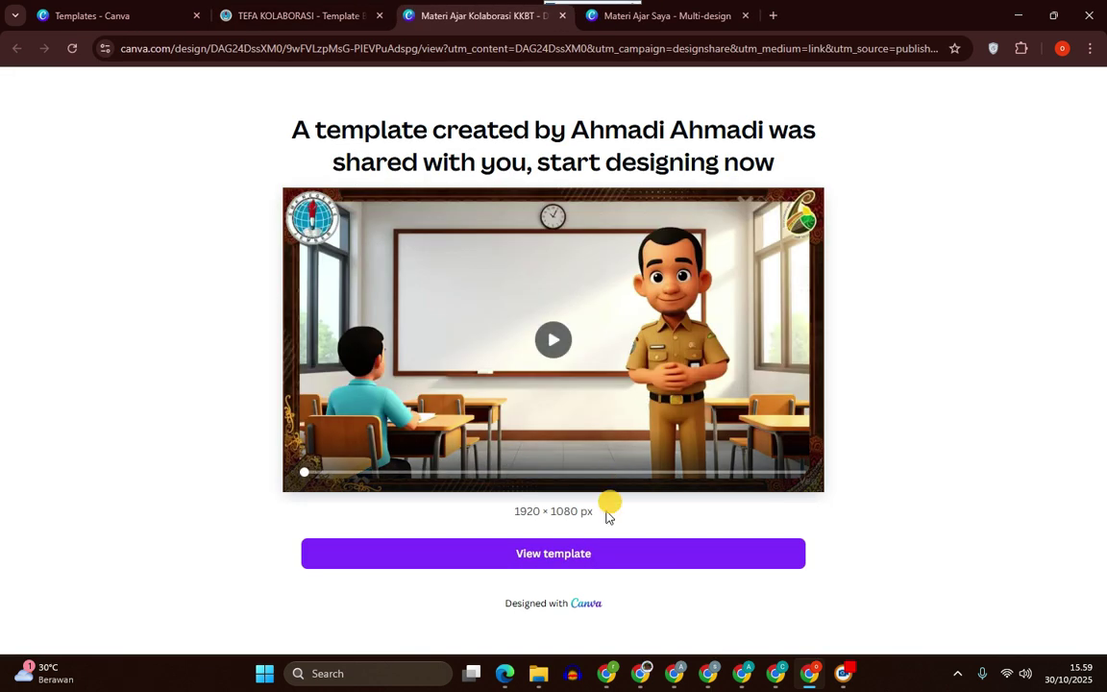
{"action": "left_click", "coordinate": [576, 566]}
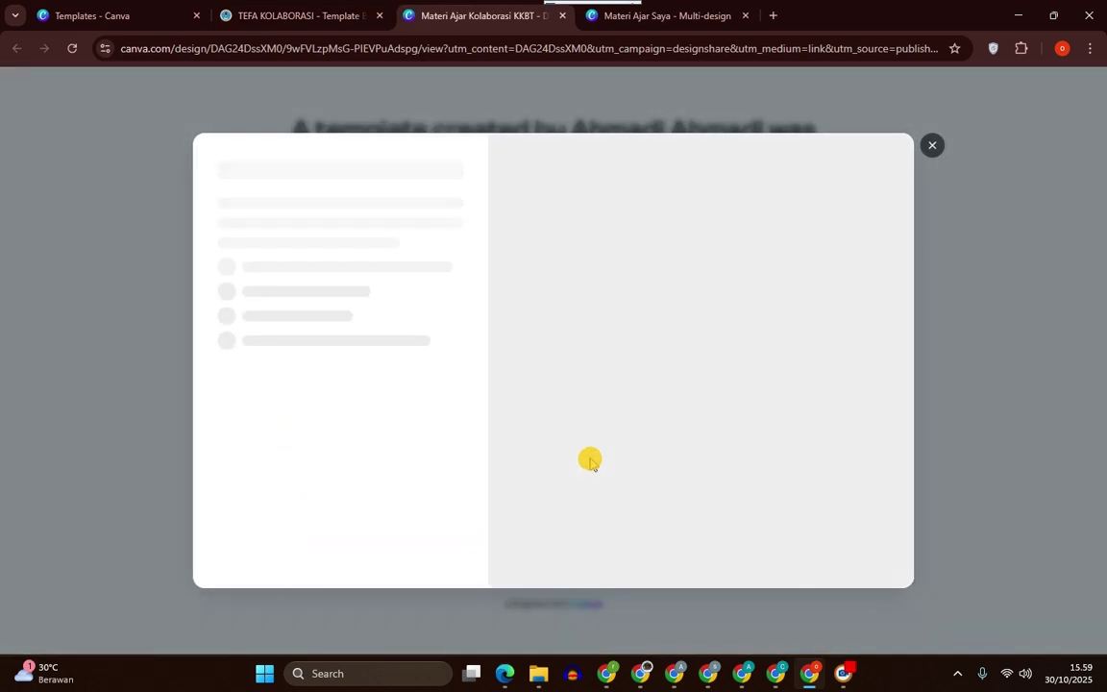
{"action": "left_click", "coordinate": [344, 270]}
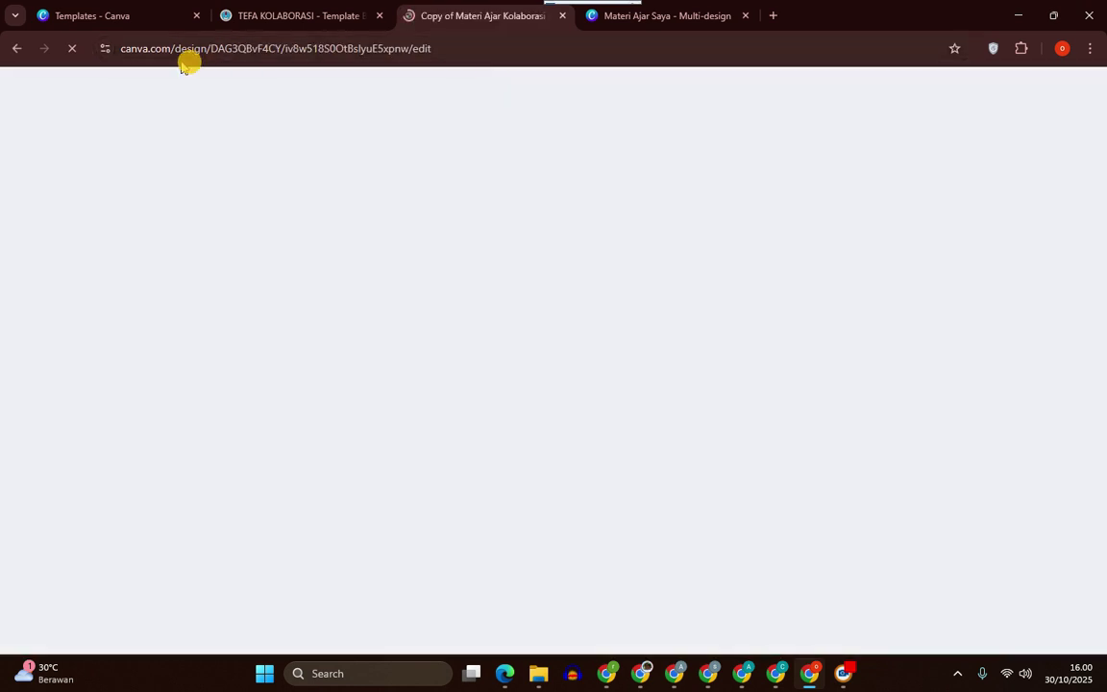
{"action": "left_click", "coordinate": [134, 14]}
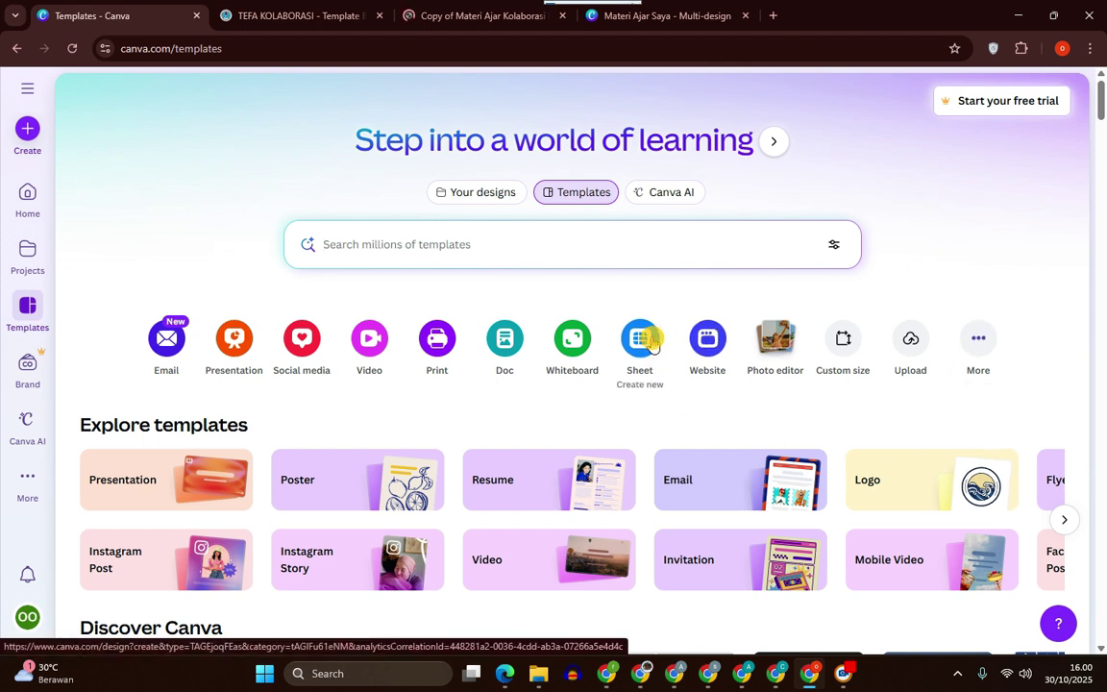
{"action": "left_click", "coordinate": [457, 15]}
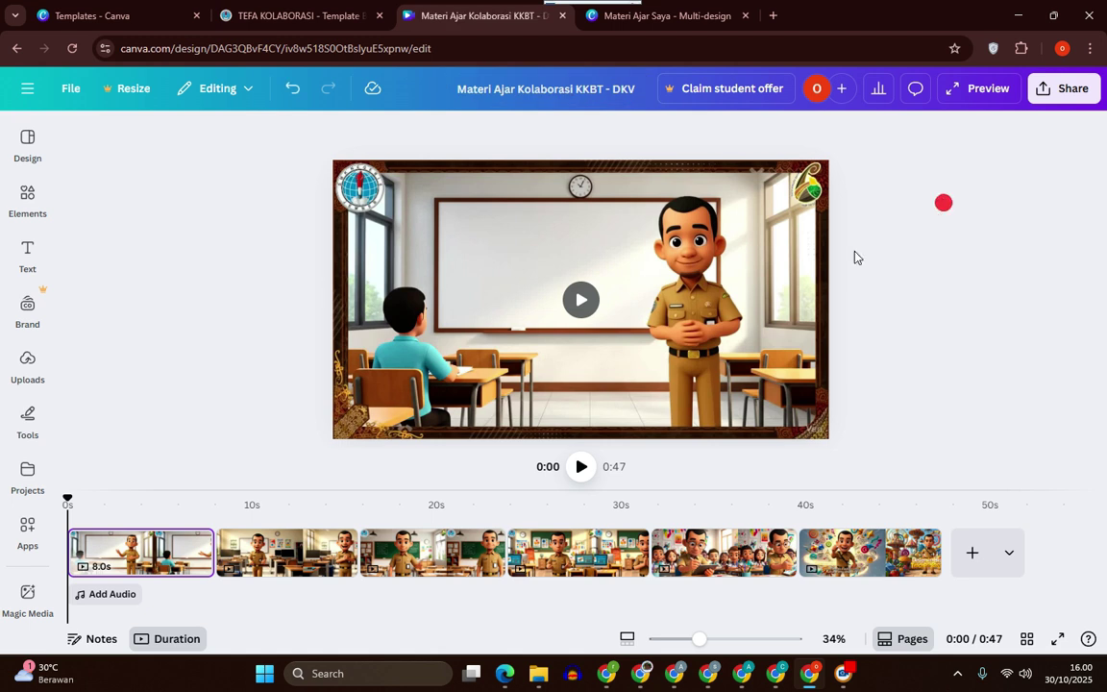
Play the DKV video from 0:03 into the third page and pause it at 0:17.
{"action": "left_click", "coordinate": [129, 511]}
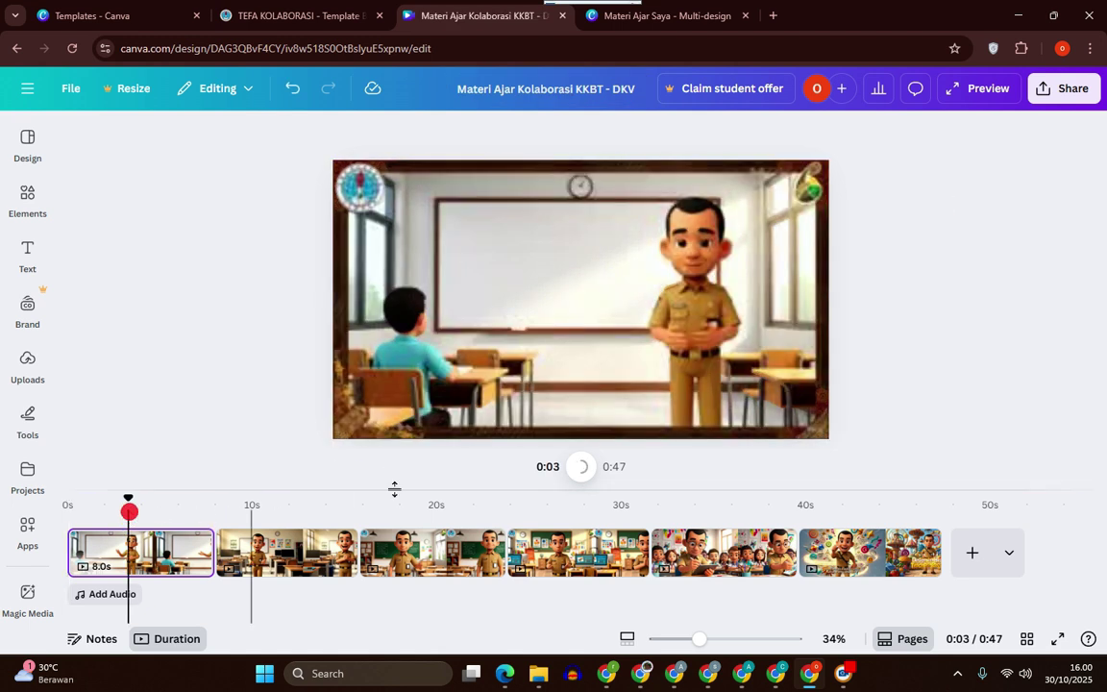
{"action": "left_click", "coordinate": [587, 467]}
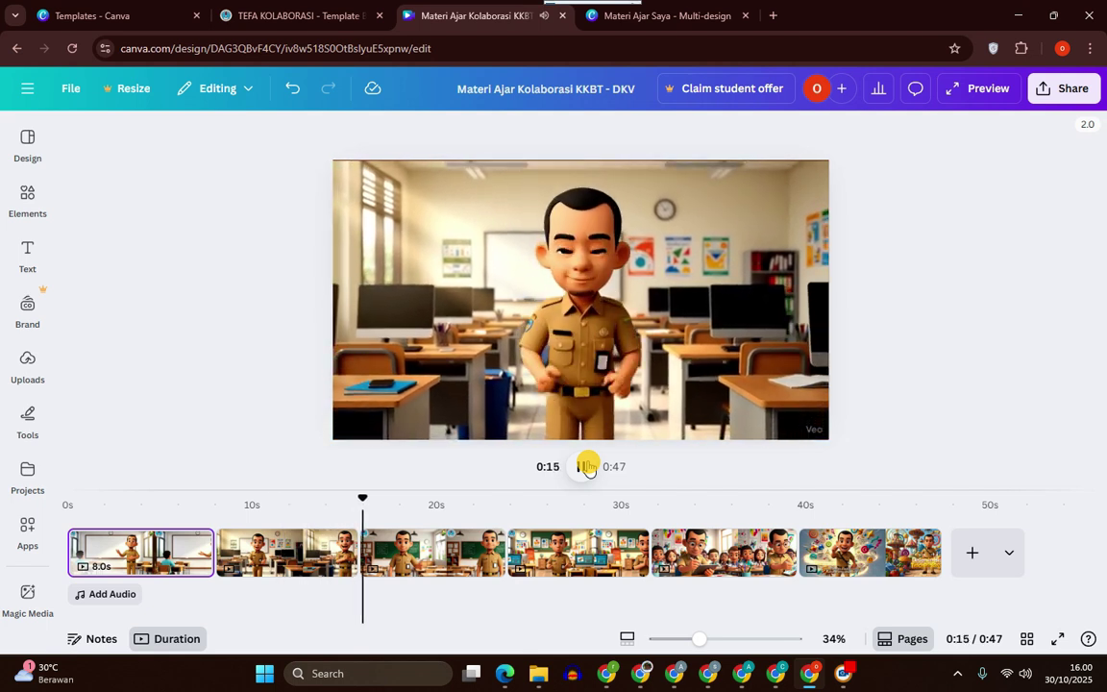
{"action": "left_click", "coordinate": [587, 466]}
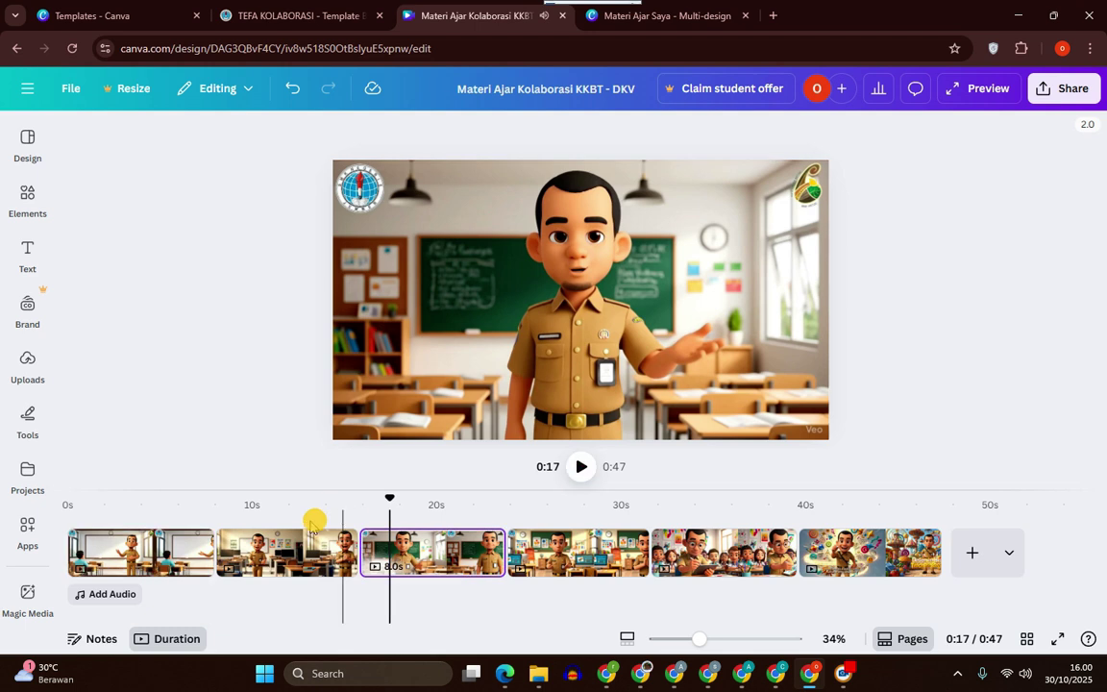
Add a blank page directly after the second page of the DKV video.
{"action": "left_click", "coordinate": [306, 534]}
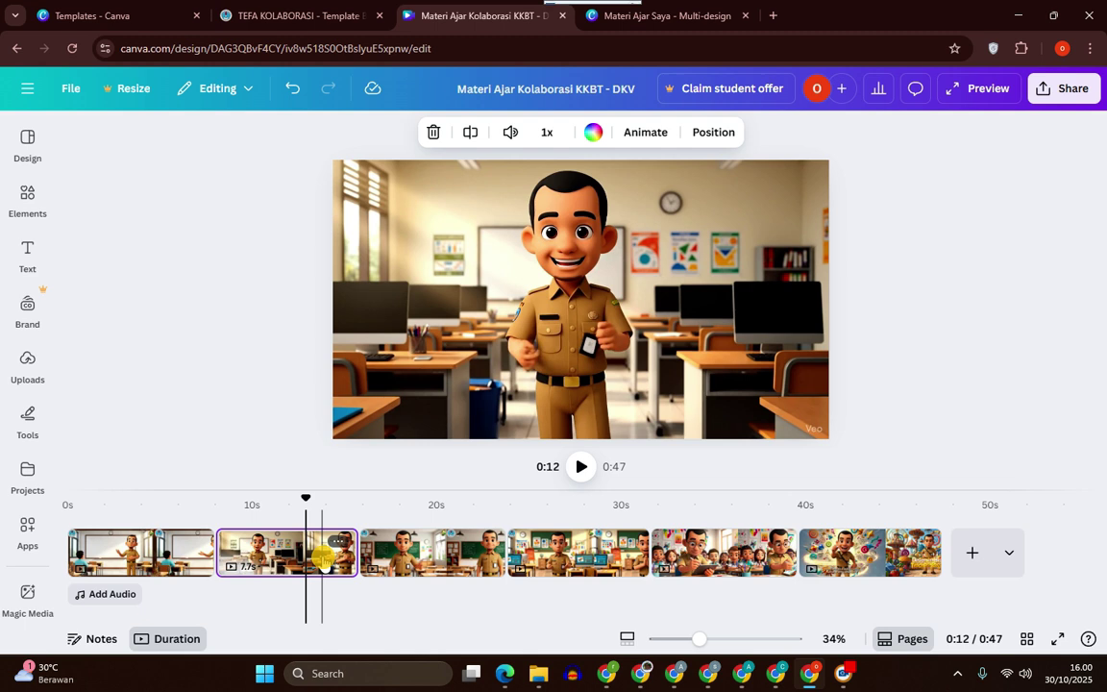
{"action": "right_click", "coordinate": [324, 562]}
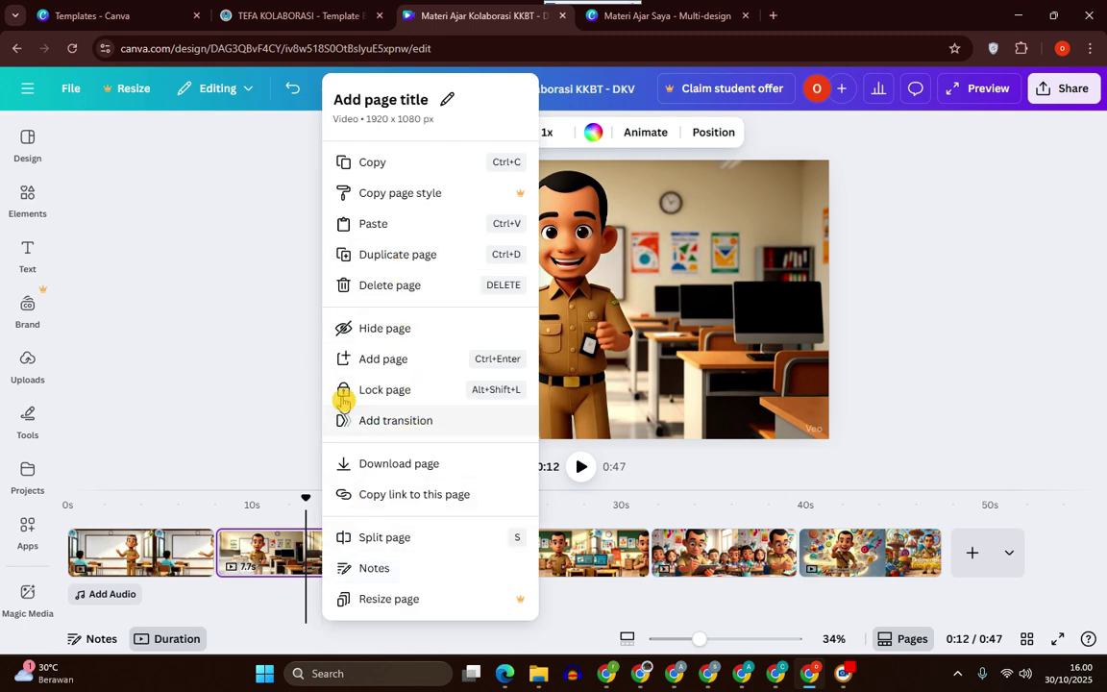
{"action": "left_click", "coordinate": [404, 359]}
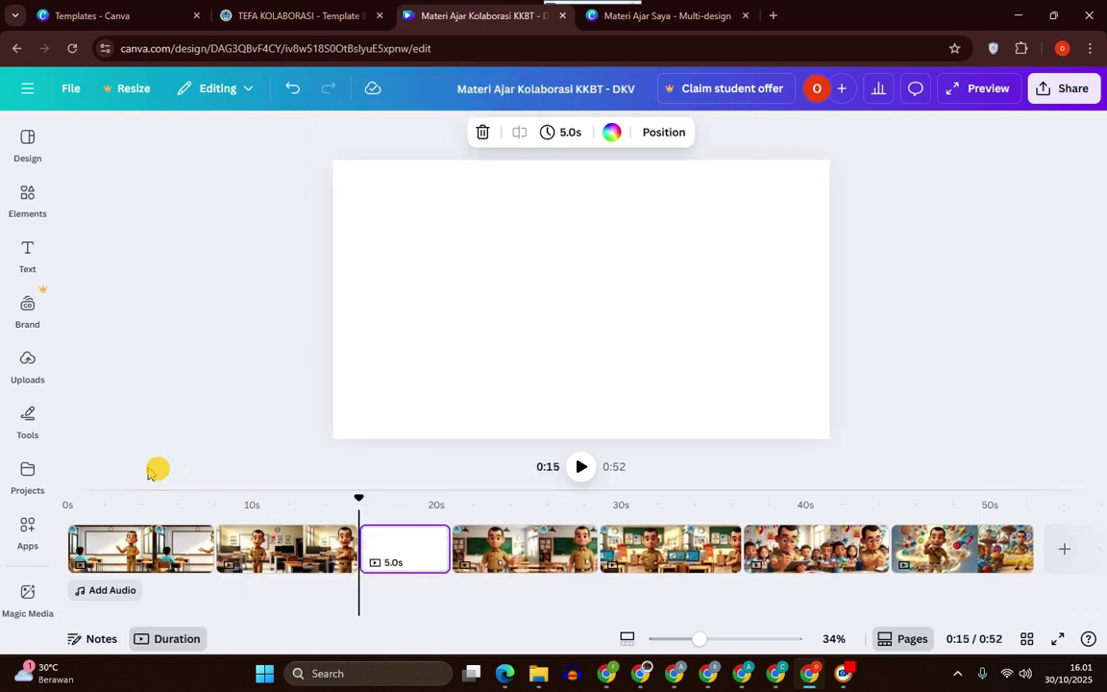
Fill the blank page with the Biru Gradien Kanal Teknologi Youtube Intro template and set the playhead to 0:14, just before it.
{"action": "left_click", "coordinate": [36, 369]}
{"action": "left_click", "coordinate": [28, 306]}
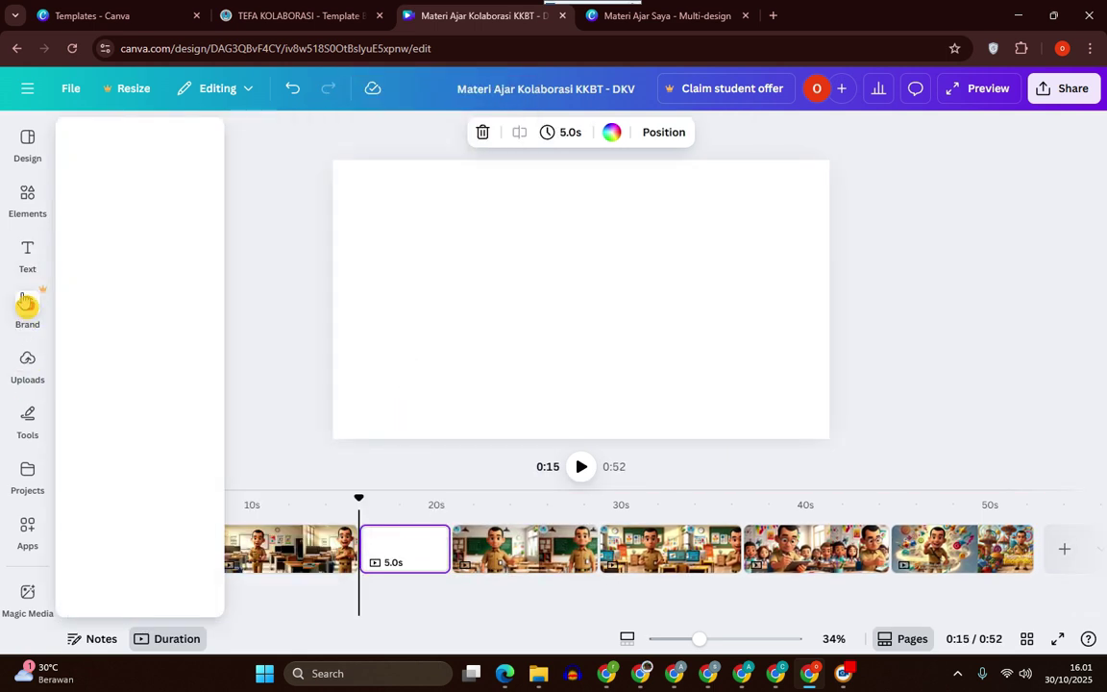
{"action": "left_click", "coordinate": [25, 198]}
{"action": "left_click", "coordinate": [27, 144]}
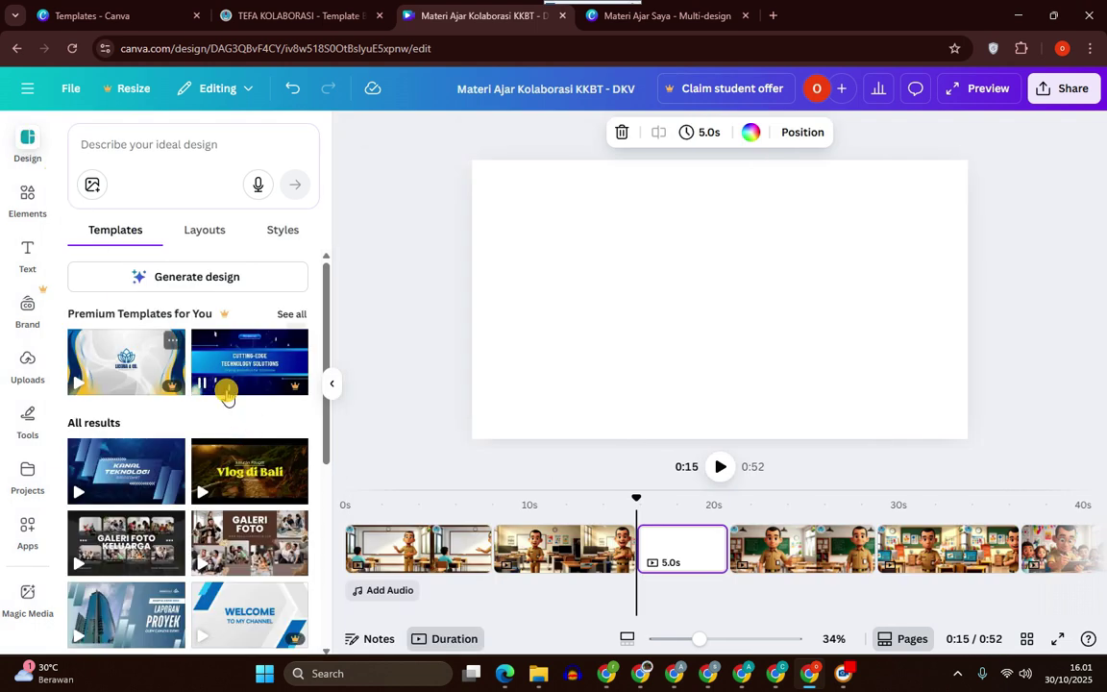
{"action": "left_click", "coordinate": [140, 488]}
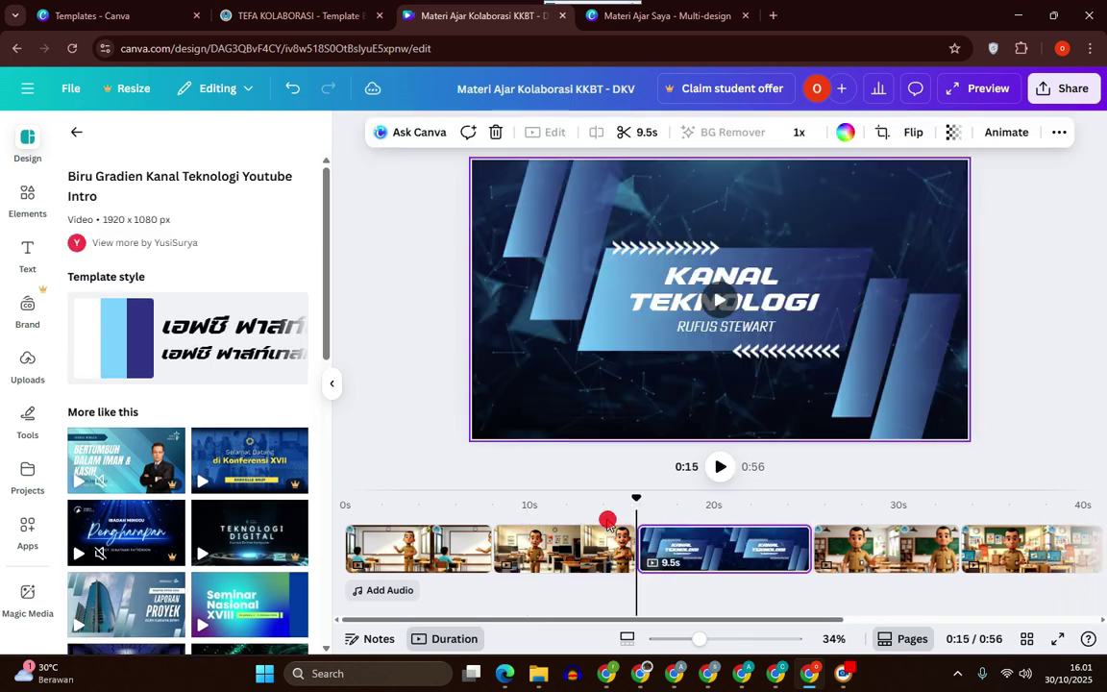
{"action": "left_click", "coordinate": [607, 521]}
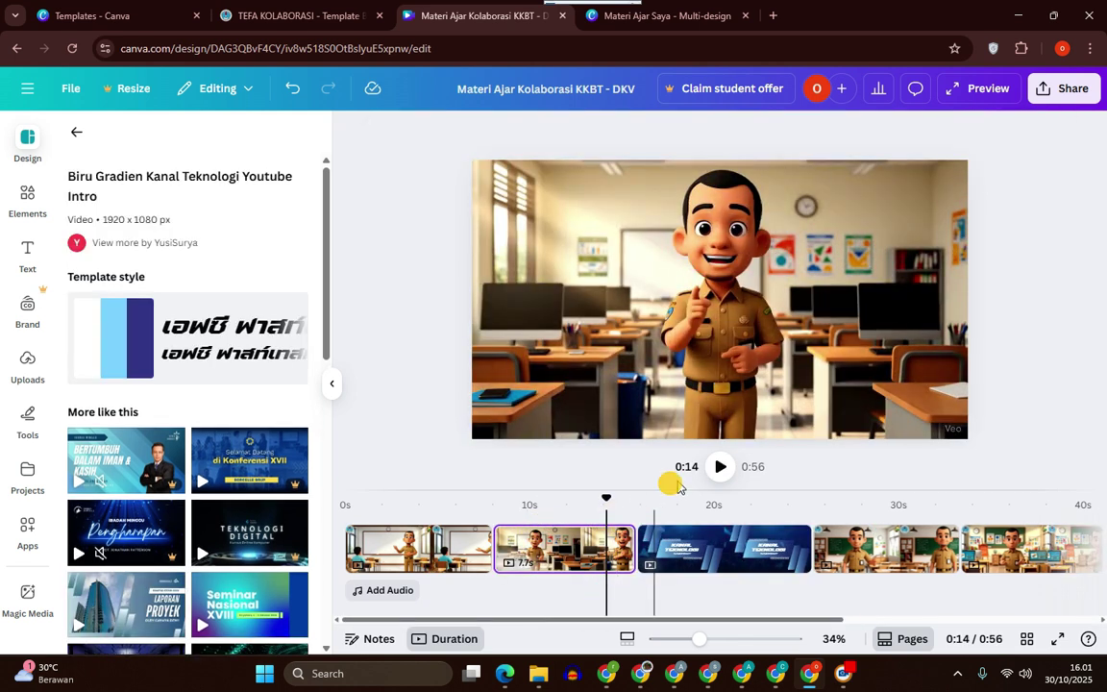
Play the DKV video from 0:14 and again from 0:08 to check the change from the second page into the intro page.
{"action": "left_click", "coordinate": [713, 468]}
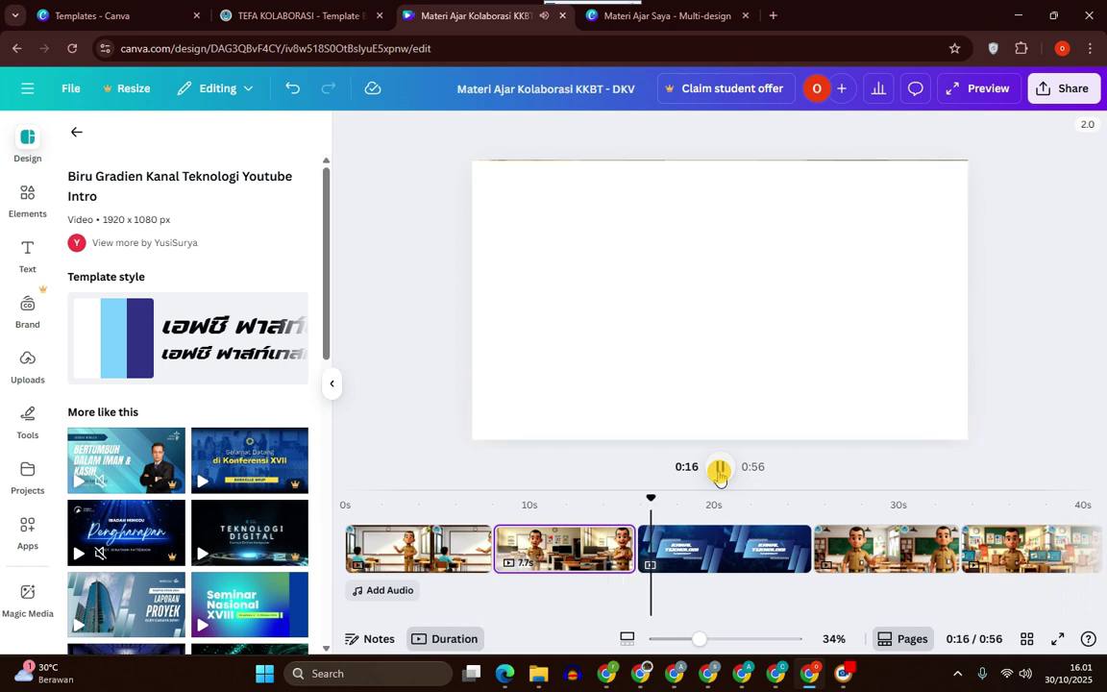
{"action": "left_click", "coordinate": [719, 468]}
{"action": "left_click", "coordinate": [627, 502]}
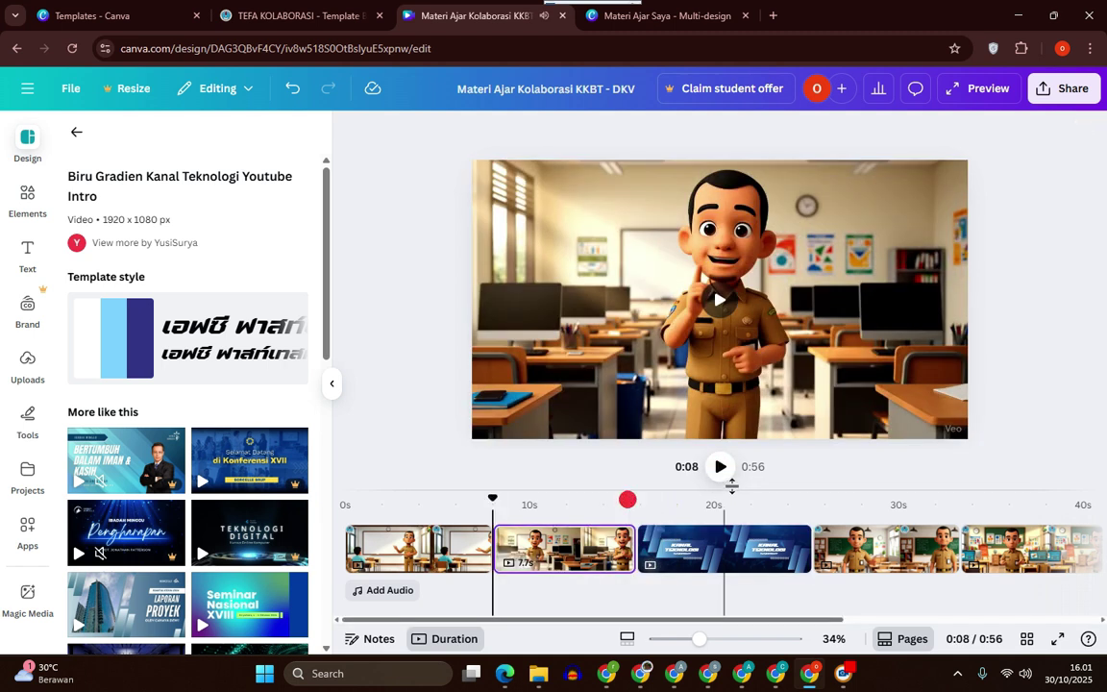
{"action": "left_click", "coordinate": [720, 467]}
{"action": "left_click", "coordinate": [669, 501]}
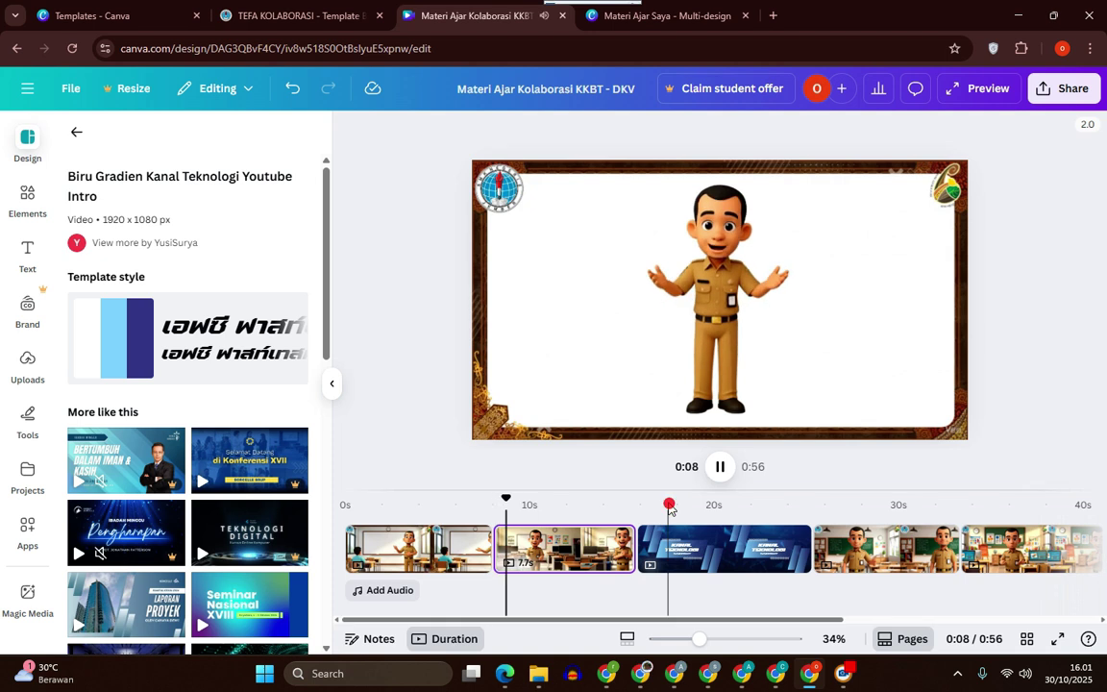
{"action": "left_click", "coordinate": [720, 467]}
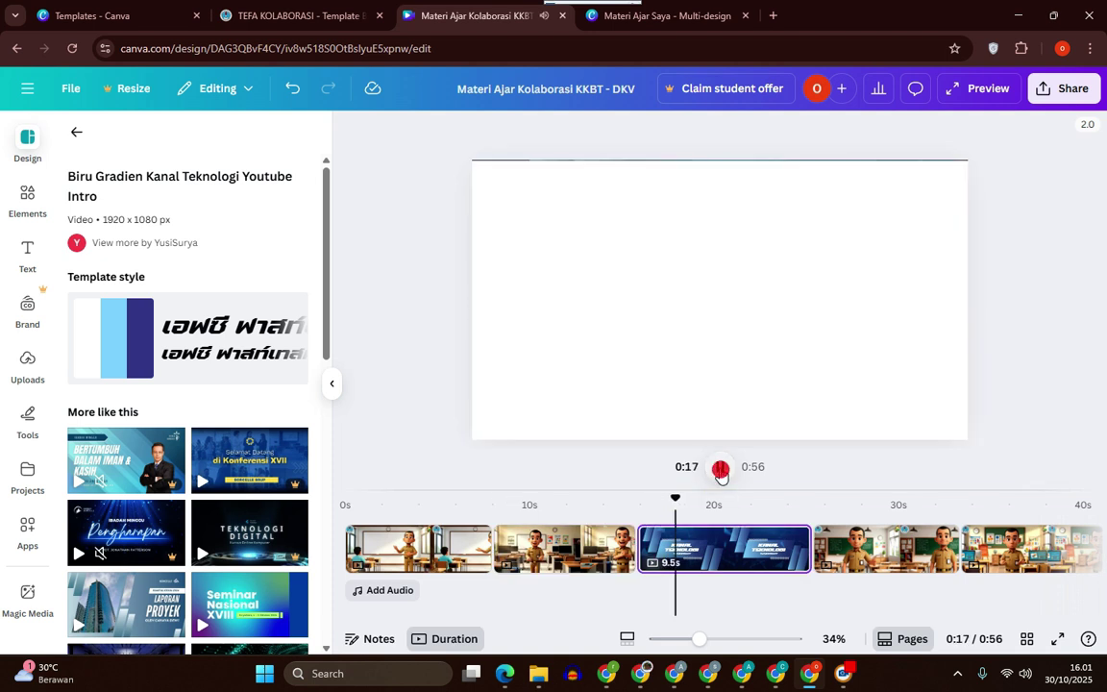
Play the intro page from 0:17 and again from 0:21, pausing at 0:23.
{"action": "left_click", "coordinate": [662, 513]}
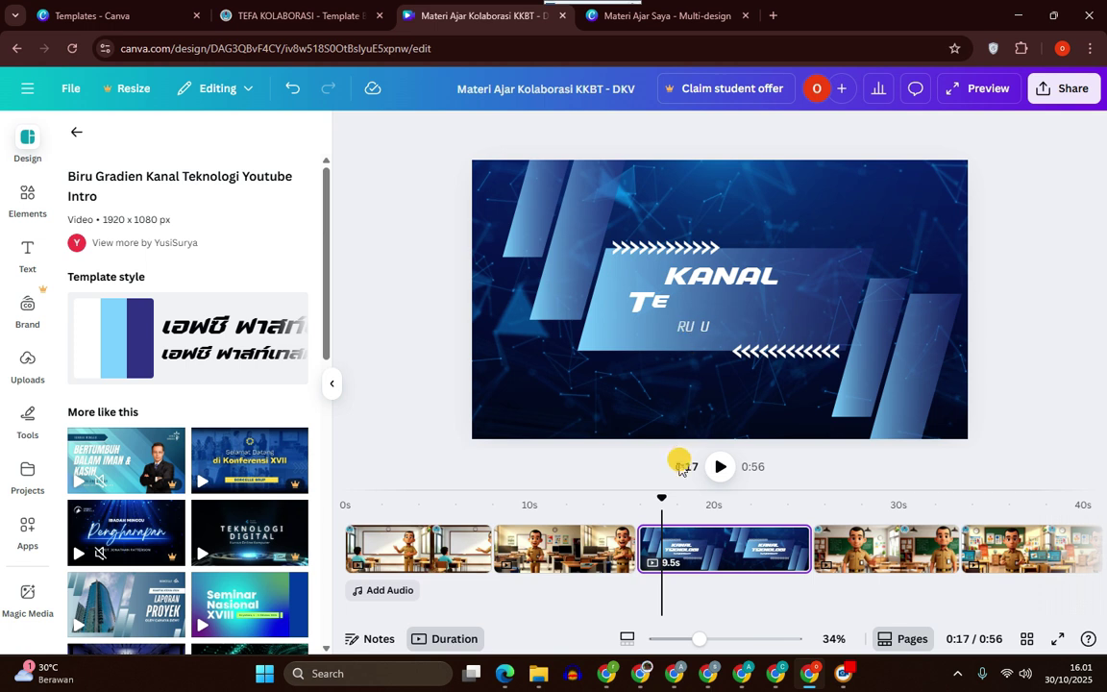
{"action": "left_click", "coordinate": [716, 466]}
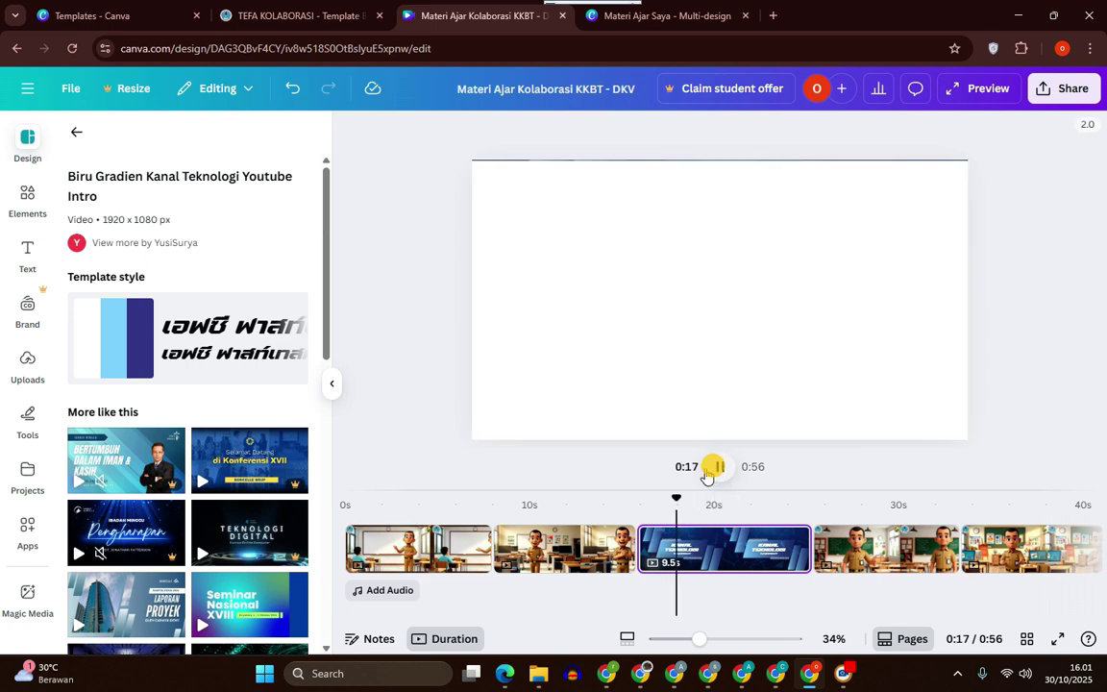
{"action": "left_click", "coordinate": [647, 506]}
{"action": "left_click", "coordinate": [732, 558]}
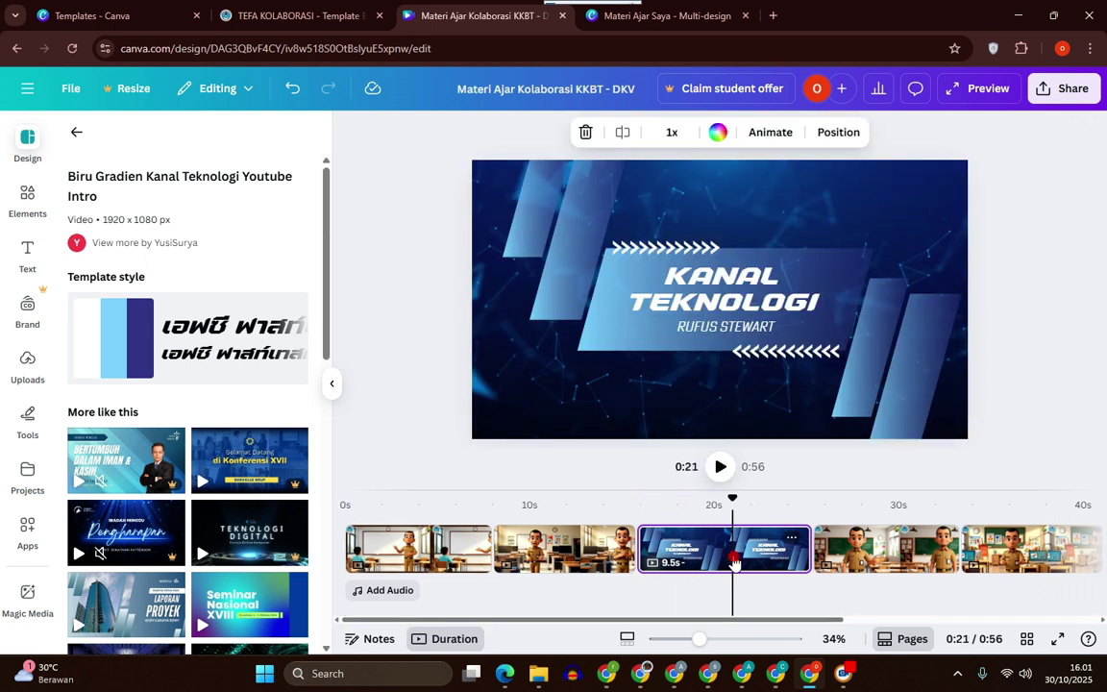
{"action": "left_click", "coordinate": [720, 466]}
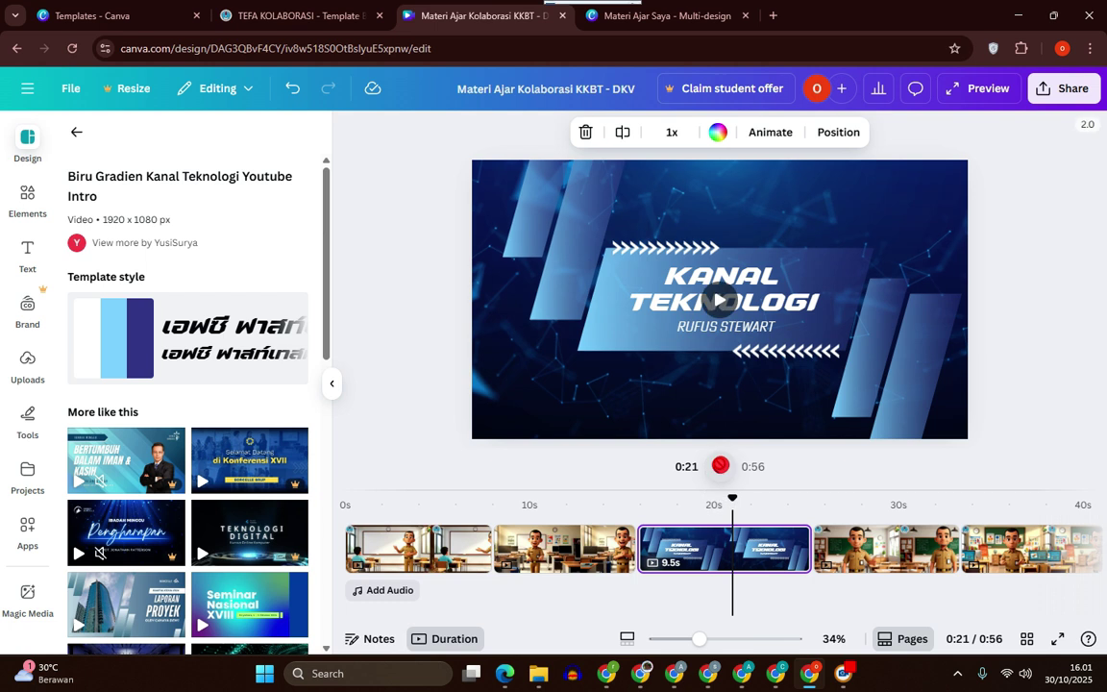
{"action": "left_click", "coordinate": [719, 467]}
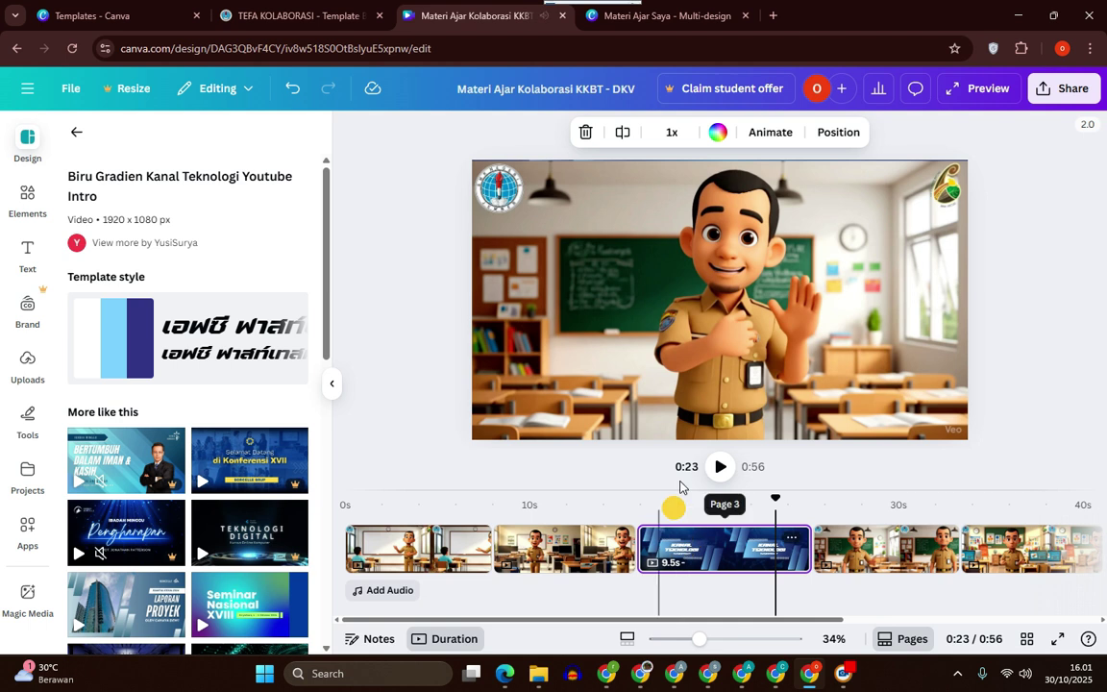
Close the DKV video and Materi Ajar Saya designs and return to Canva's templates page.
{"action": "left_click", "coordinate": [566, 16]}
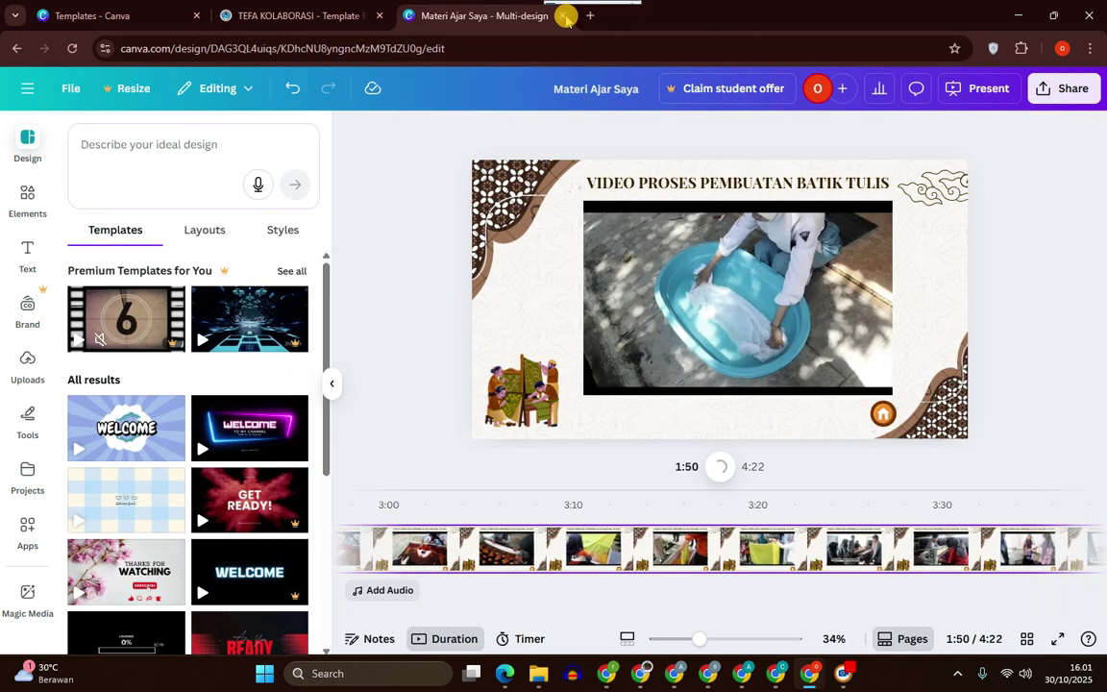
{"action": "left_click", "coordinate": [566, 16]}
{"action": "left_click", "coordinate": [173, 19]}
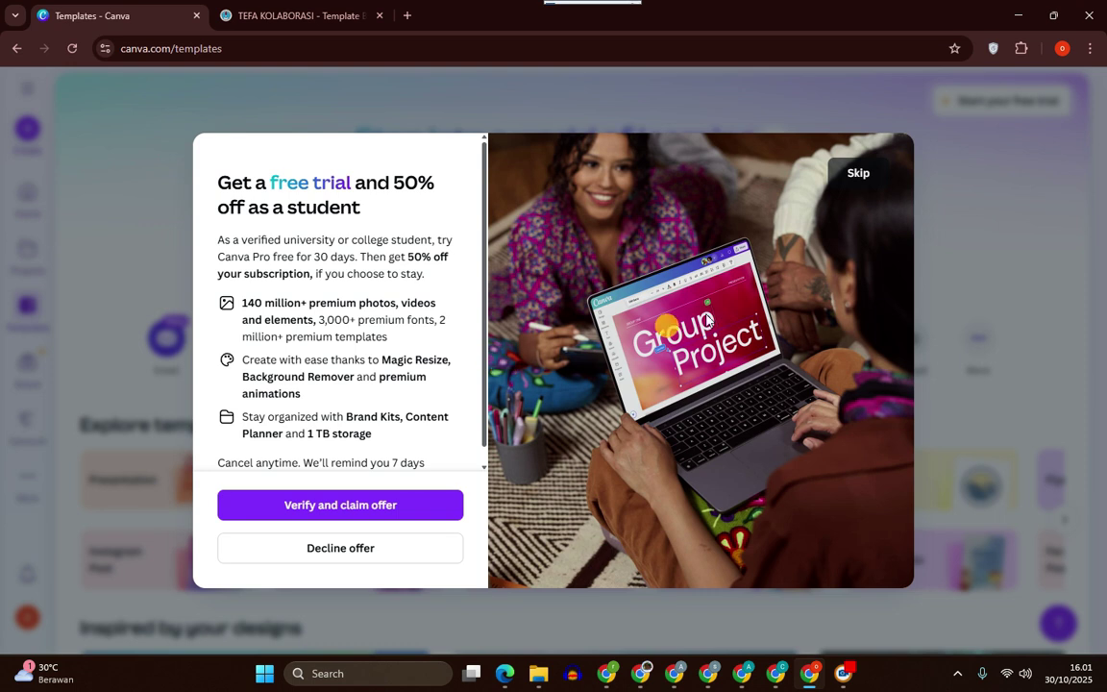
Skip the student offer and its status verification, and go to the Canva home page.
{"action": "left_click", "coordinate": [363, 511]}
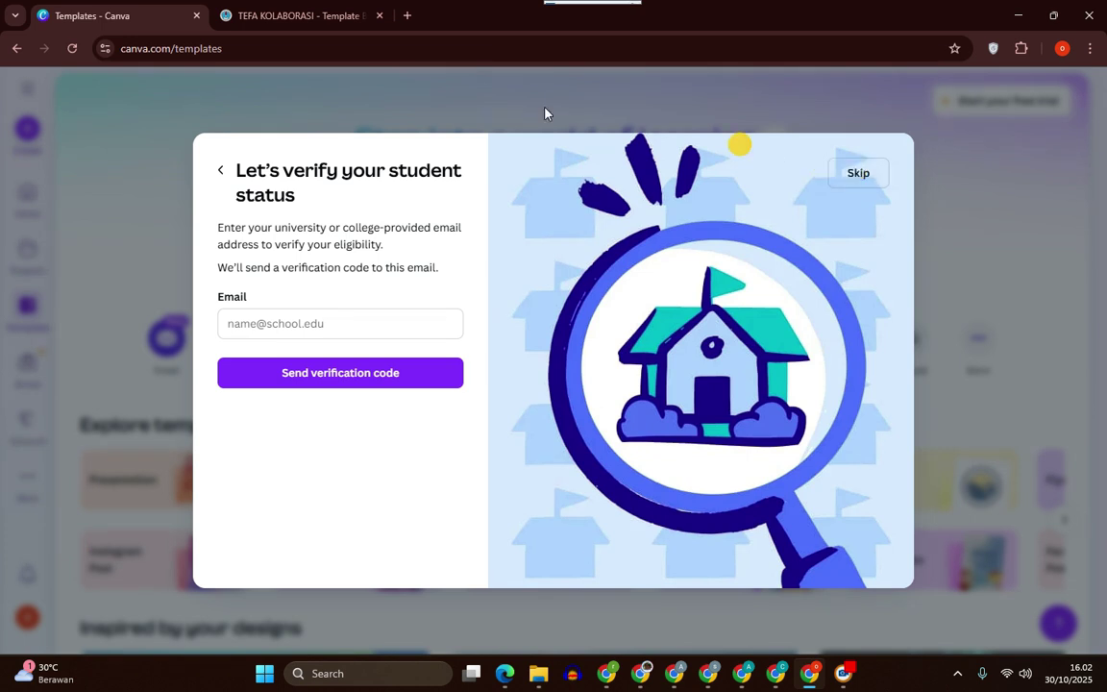
{"action": "left_click", "coordinate": [859, 176]}
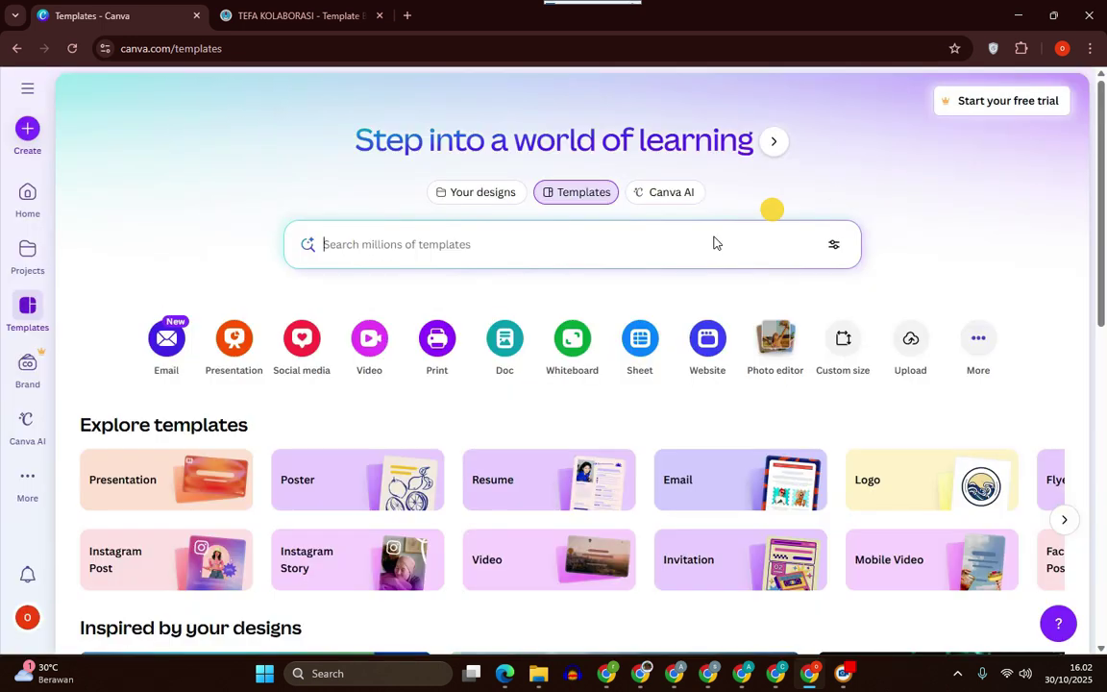
{"action": "scroll", "coordinate": [459, 333], "scroll_direction": "down", "scroll_amount": 5}
{"action": "scroll", "coordinate": [240, 289], "scroll_direction": "up", "scroll_amount": 7}
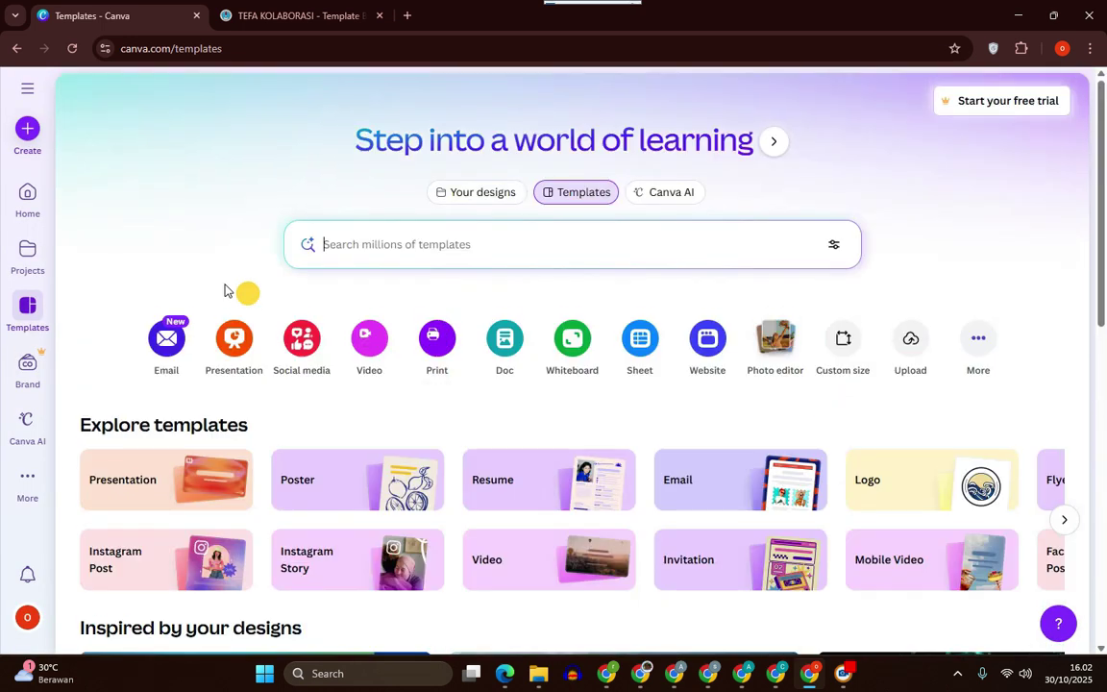
{"action": "left_click", "coordinate": [27, 197]}
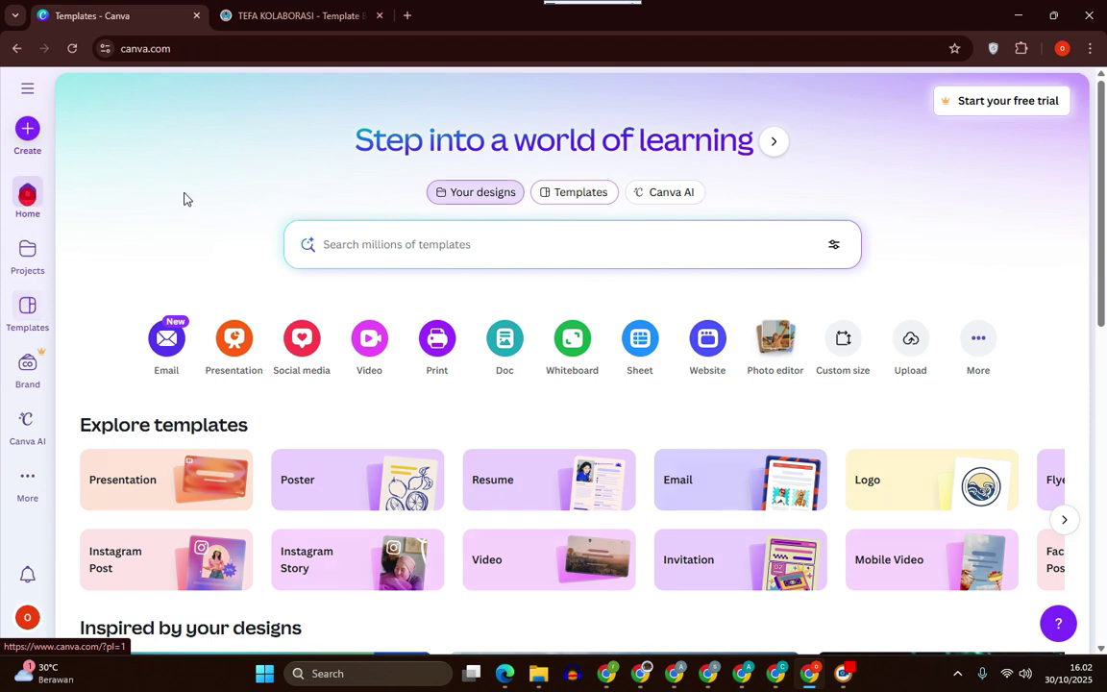
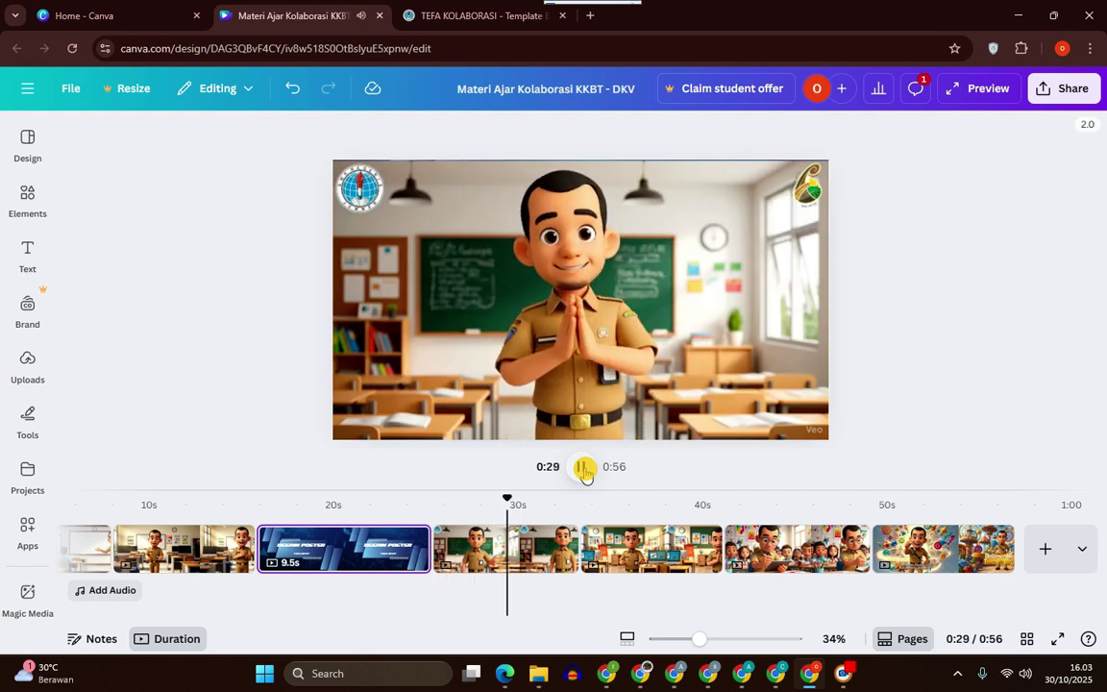
Pause the DKV video, duplicate its fourth page and trim the original fourth page to 3.7 seconds.
{"action": "left_click", "coordinate": [584, 468]}
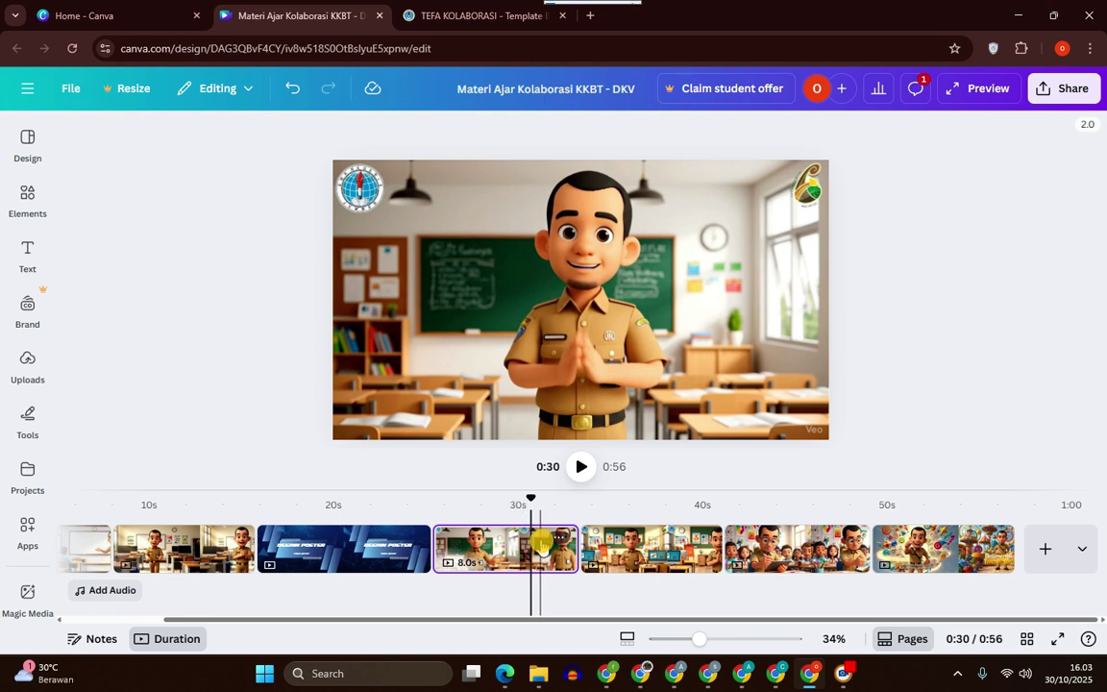
{"action": "right_click", "coordinate": [543, 546]}
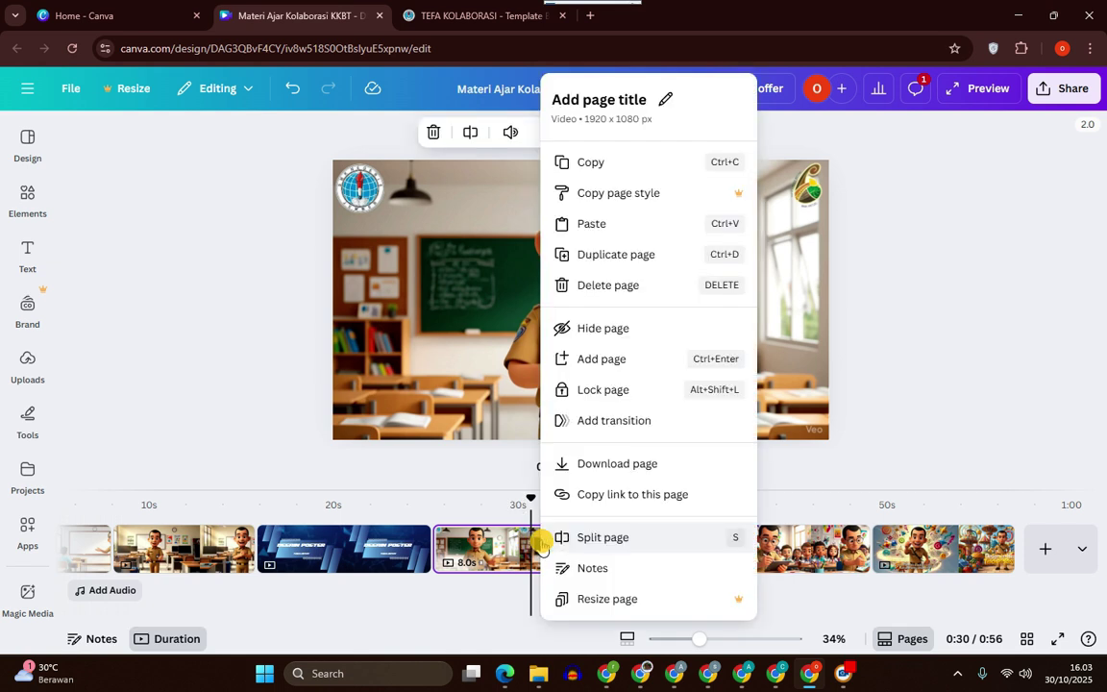
{"action": "left_click", "coordinate": [619, 254]}
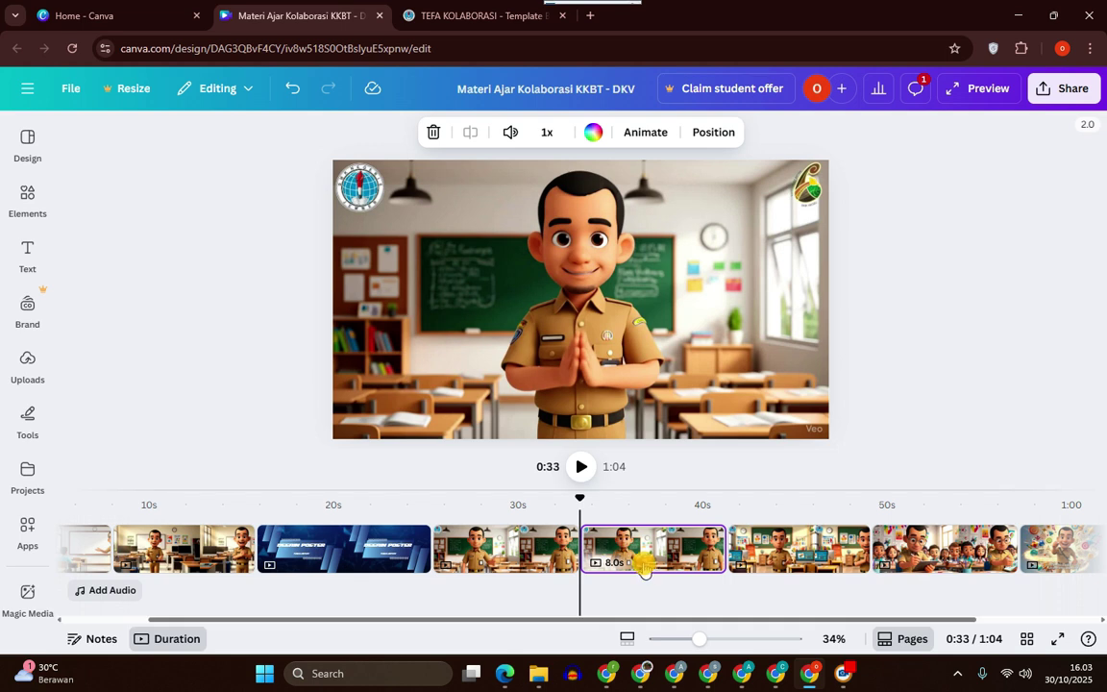
{"action": "left_click", "coordinate": [515, 548]}
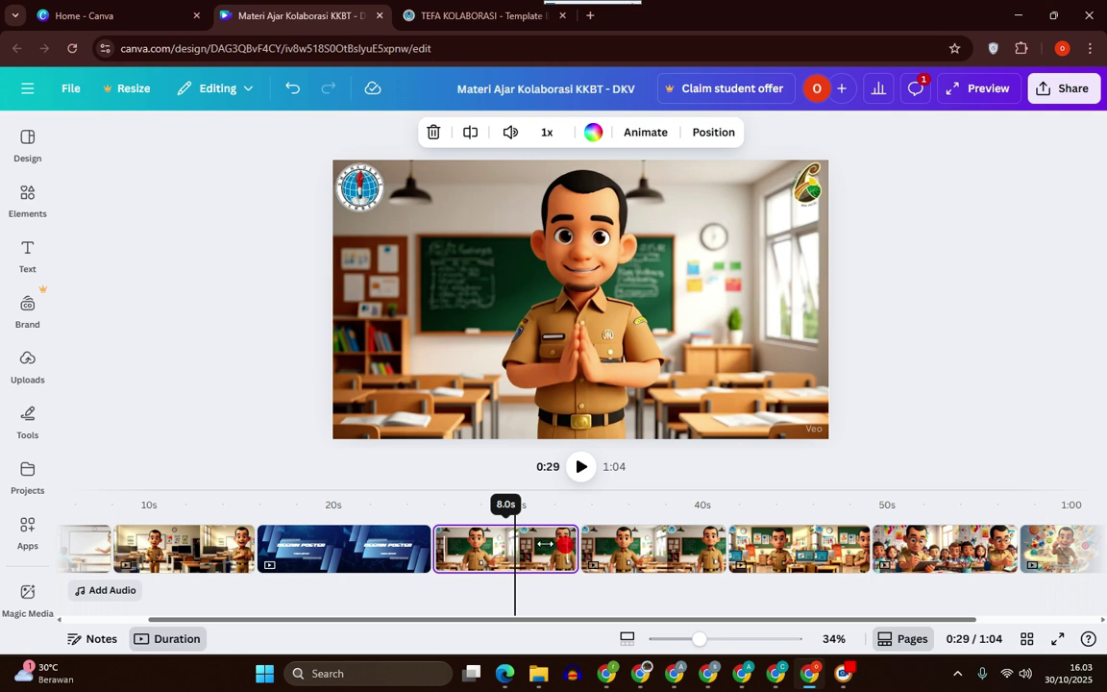
{"action": "left_click_drag", "start_coordinate": [545, 544], "coordinate": [459, 535]}
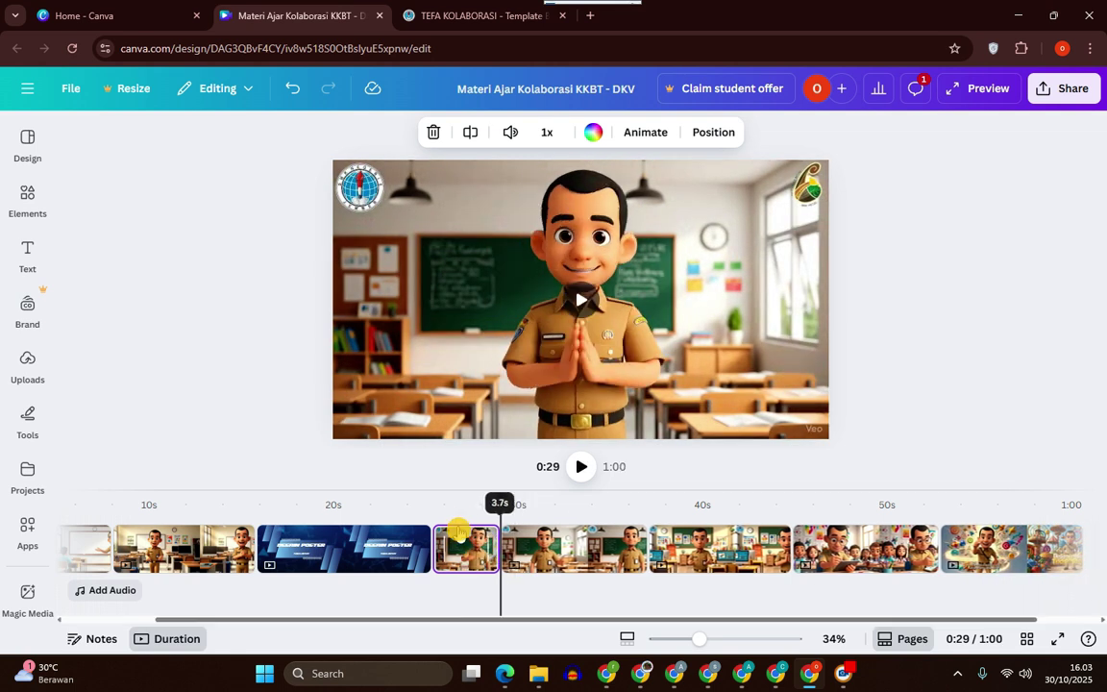
Play the trimmed fourth page from 0:25 into its duplicate and pause at 0:29.
{"action": "left_click", "coordinate": [578, 468]}
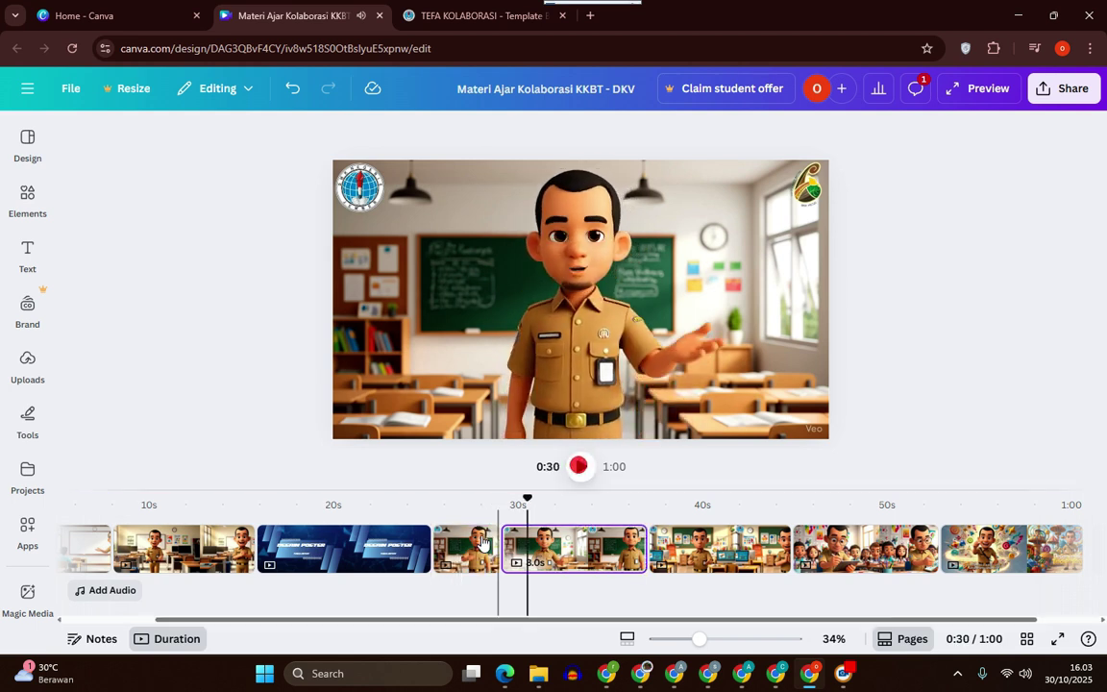
{"action": "left_click", "coordinate": [452, 514]}
{"action": "left_click", "coordinate": [441, 516]}
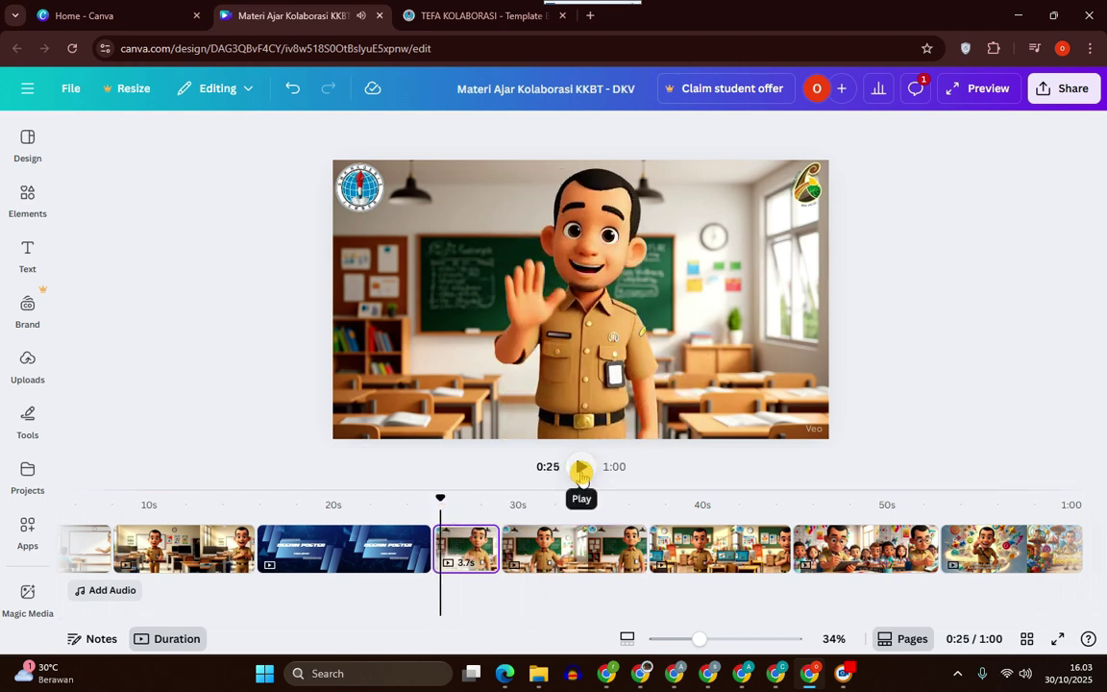
{"action": "left_click", "coordinate": [581, 471]}
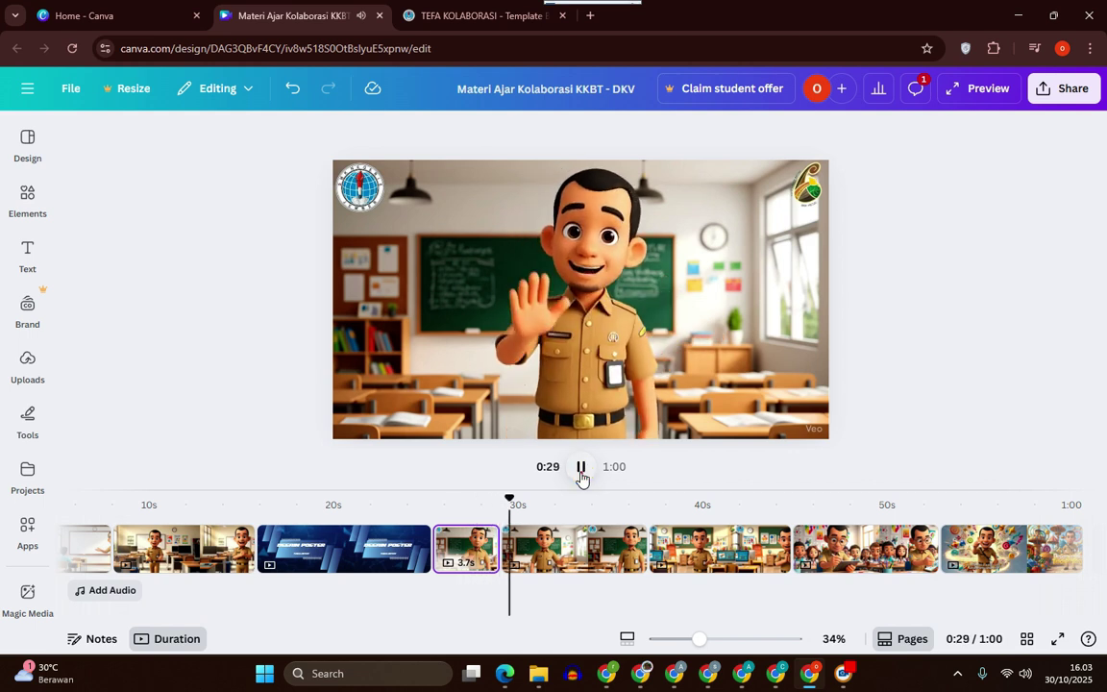
{"action": "left_click", "coordinate": [581, 475]}
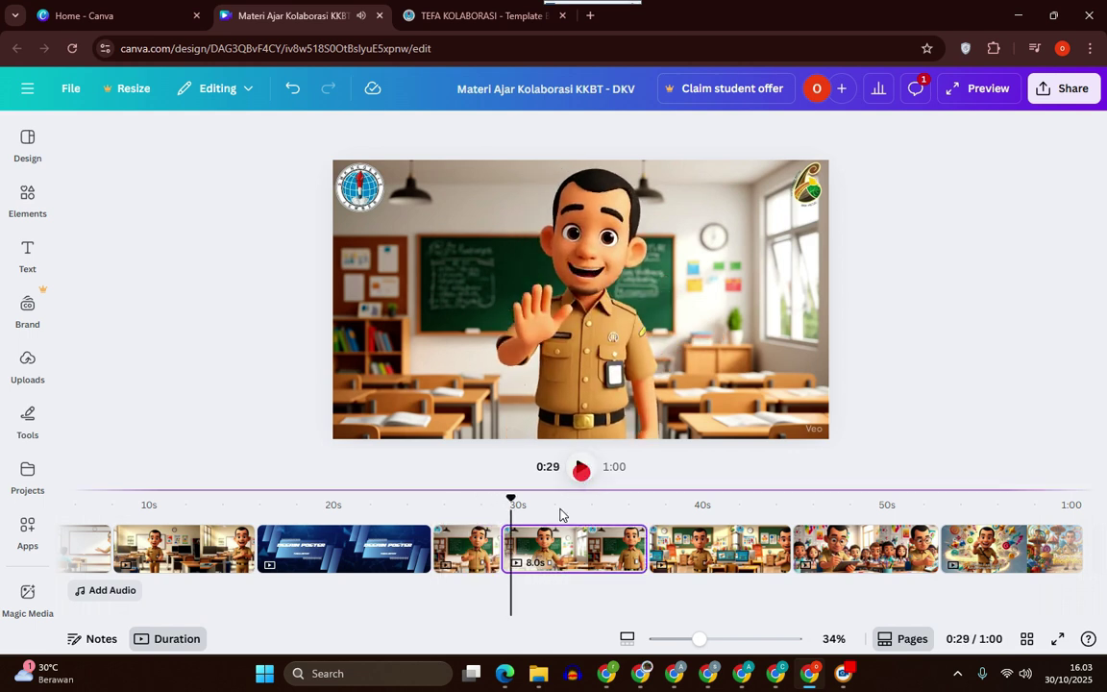
Add a blank page directly after the trimmed fourth page and set the playhead to 0:30 on it.
{"action": "left_click", "coordinate": [470, 529]}
{"action": "right_click", "coordinate": [469, 554]}
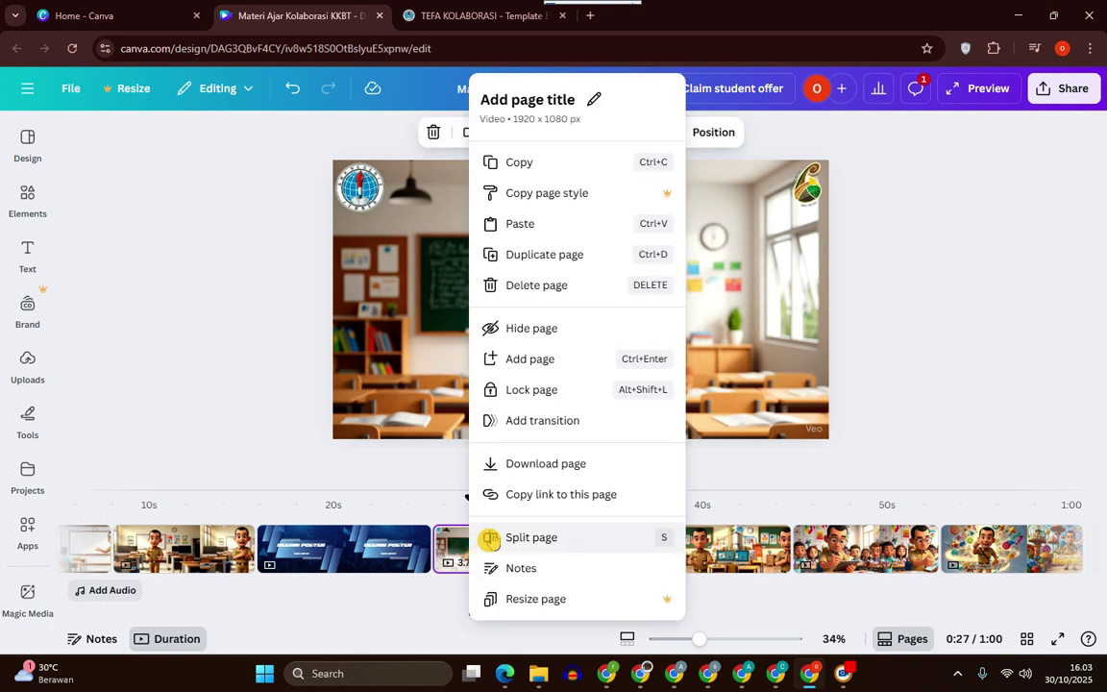
{"action": "left_click", "coordinate": [536, 360]}
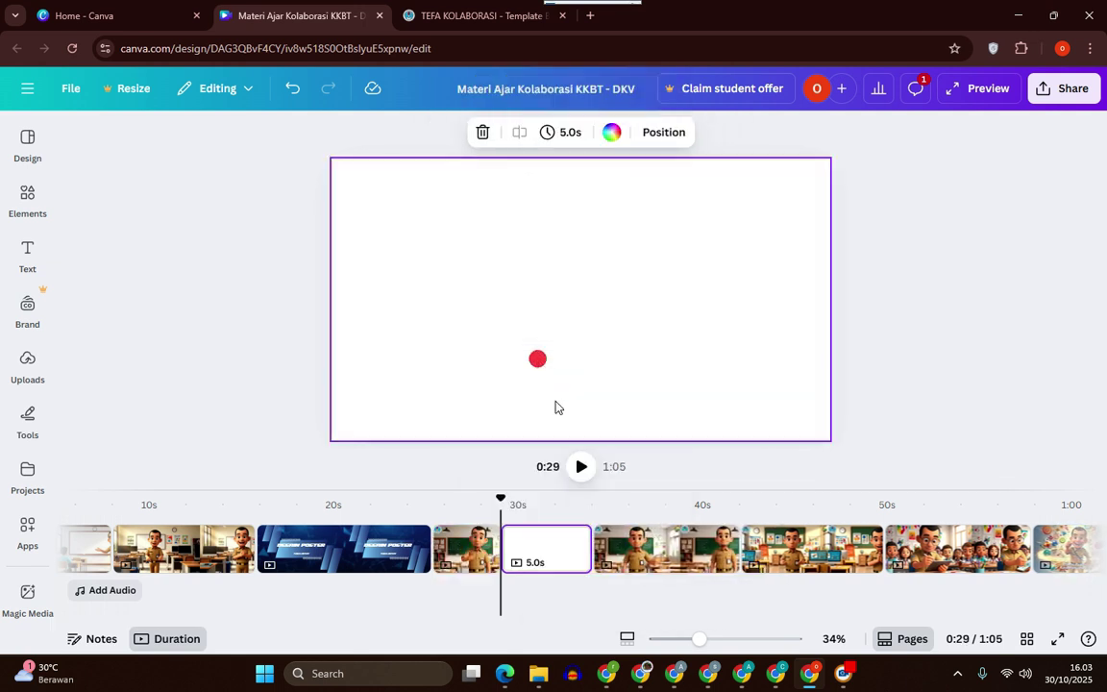
{"action": "left_click", "coordinate": [531, 522]}
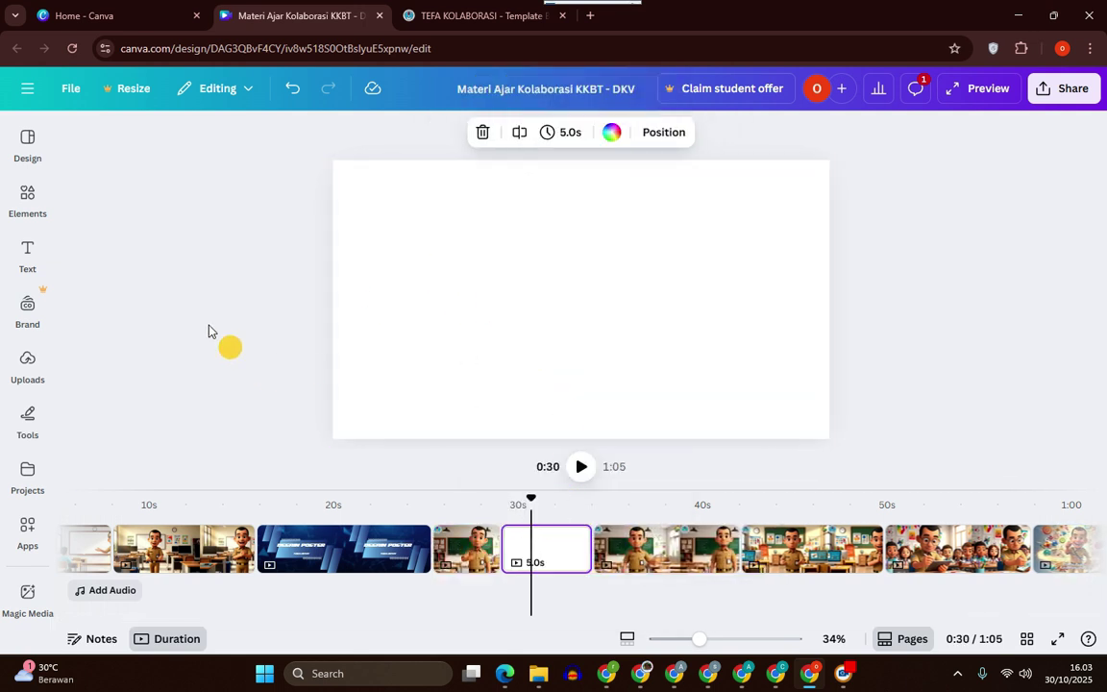
Show the text options for the blank page and browse down to the font combinations.
{"action": "left_click", "coordinate": [21, 252]}
{"action": "scroll", "coordinate": [239, 513], "scroll_direction": "down", "scroll_amount": 10}
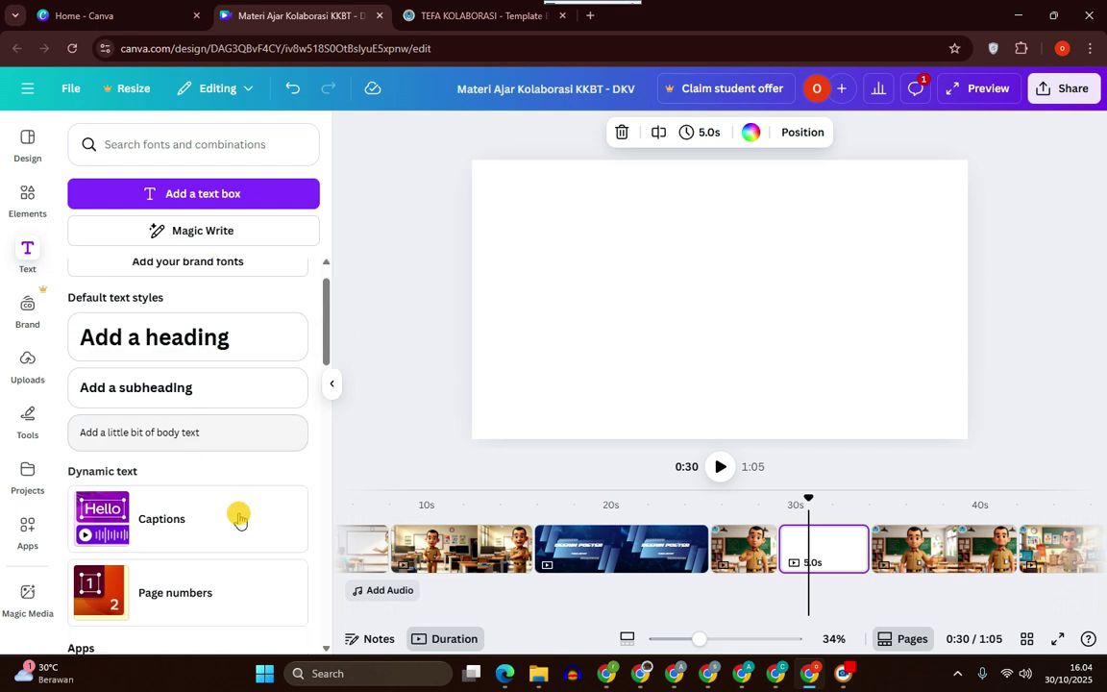
{"action": "scroll", "coordinate": [245, 517], "scroll_direction": "down", "scroll_amount": 5}
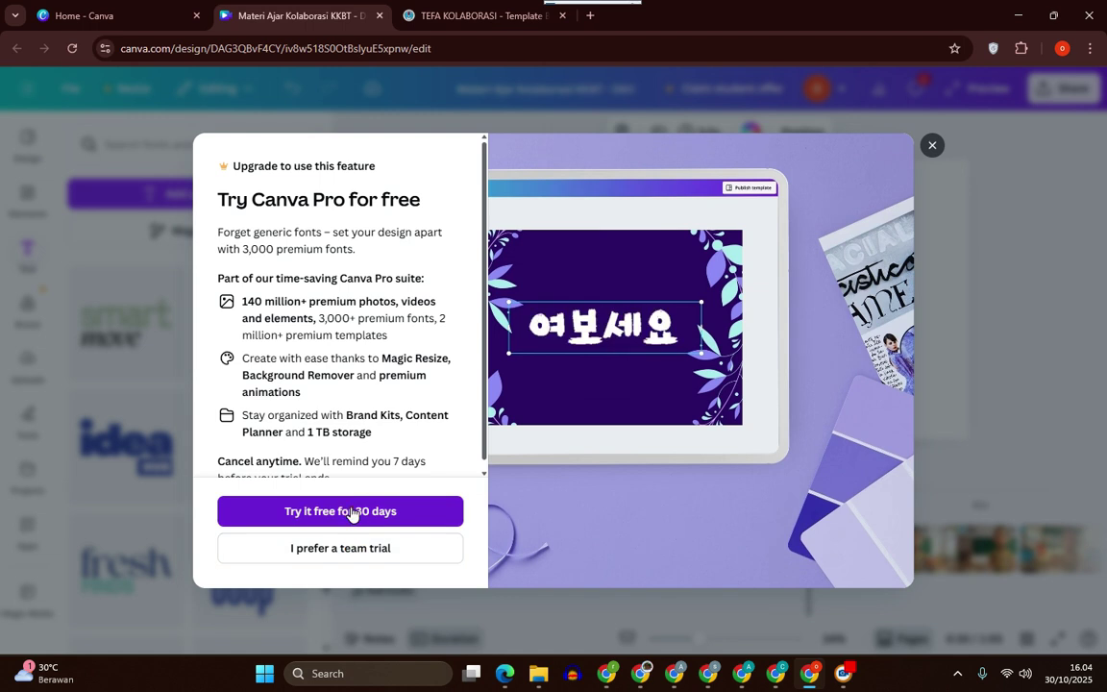
{"action": "left_click", "coordinate": [351, 512]}
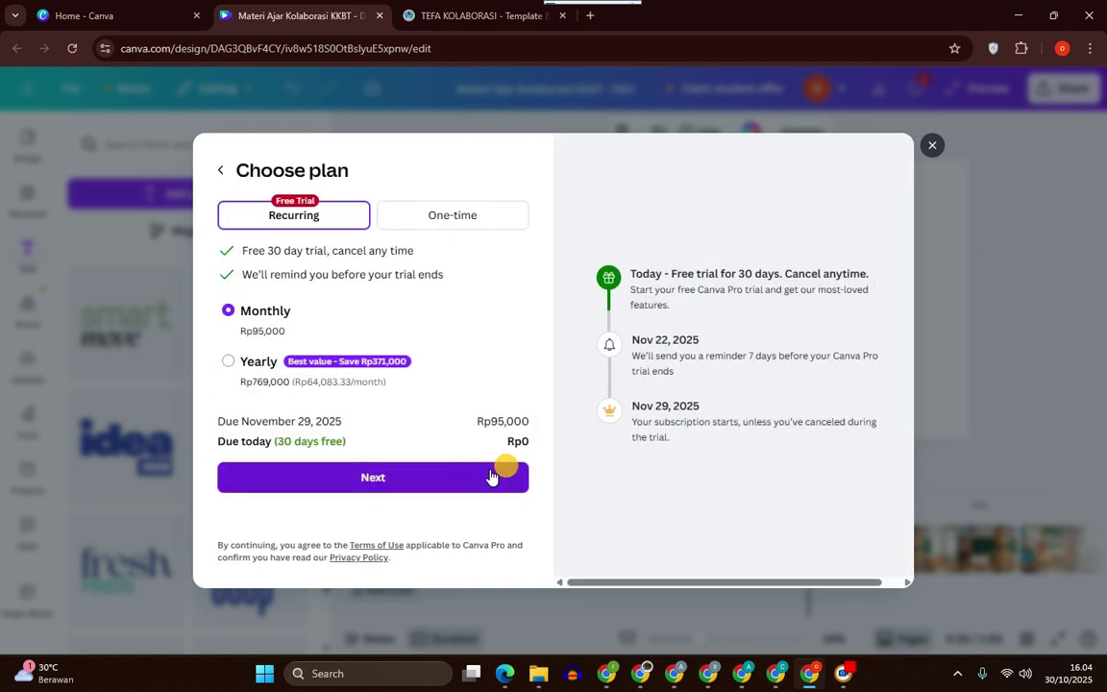
{"action": "left_click", "coordinate": [418, 487]}
{"action": "left_click", "coordinate": [388, 523]}
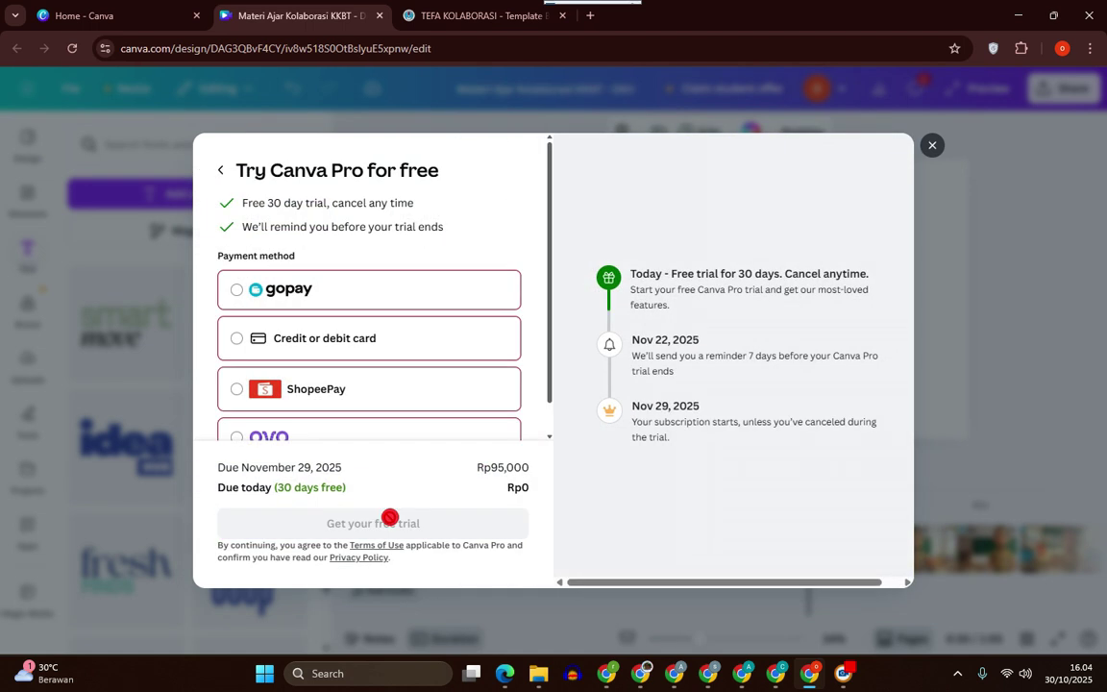
{"action": "left_click", "coordinate": [932, 146]}
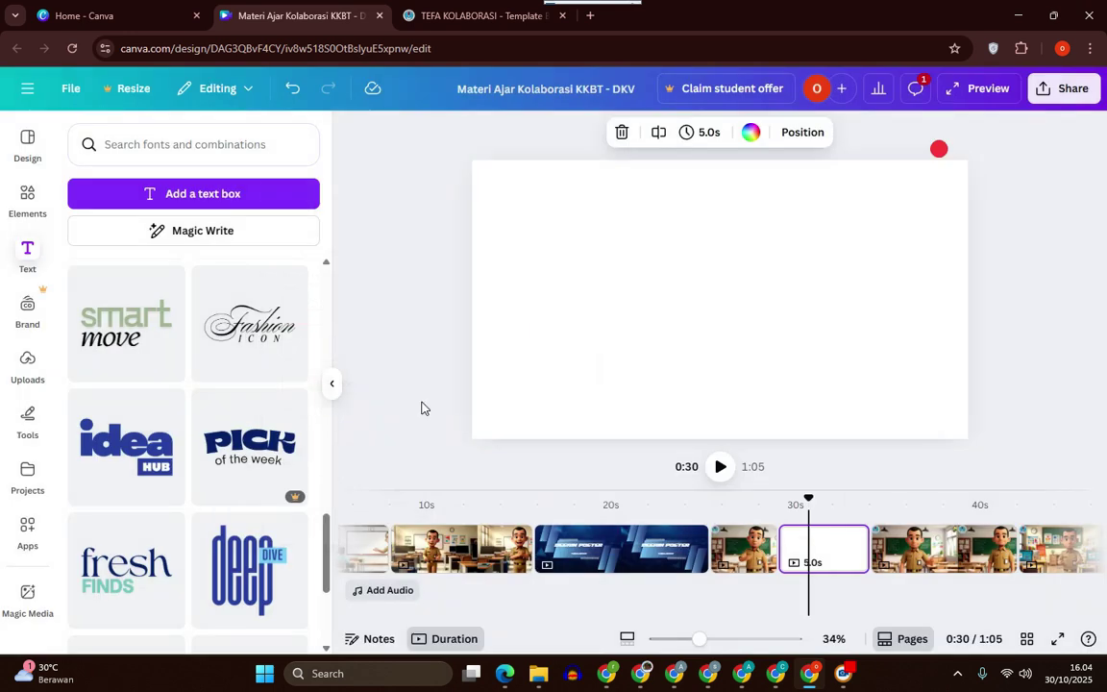
Add the Fashion Icon font combination to the blank page.
{"action": "scroll", "coordinate": [264, 444], "scroll_direction": "up", "scroll_amount": 3}
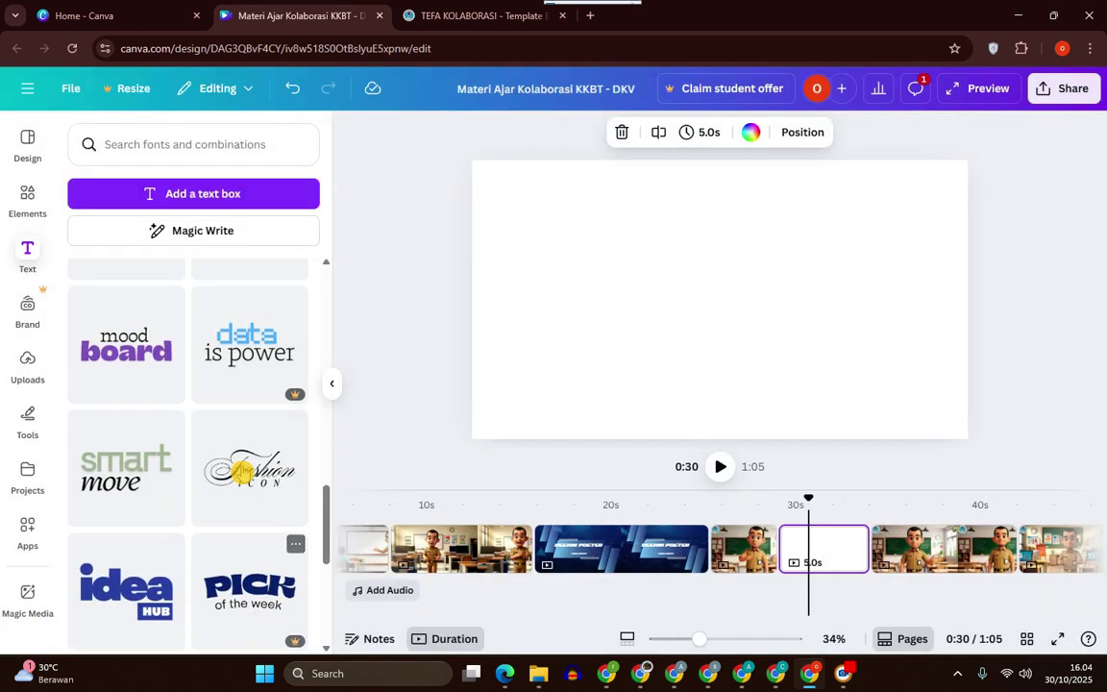
{"action": "left_click", "coordinate": [274, 473]}
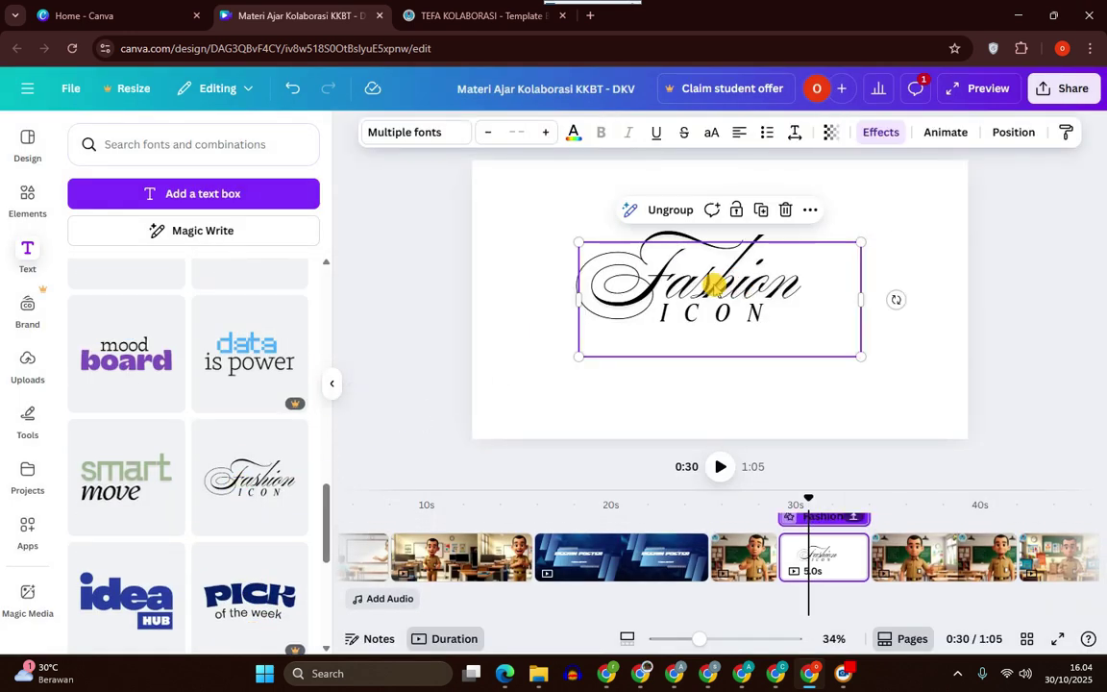
Replace the word Fashion in the new page's text combination with "Langkah".
{"action": "double_click", "coordinate": [712, 286]}
{"action": "type", "text": "L"}
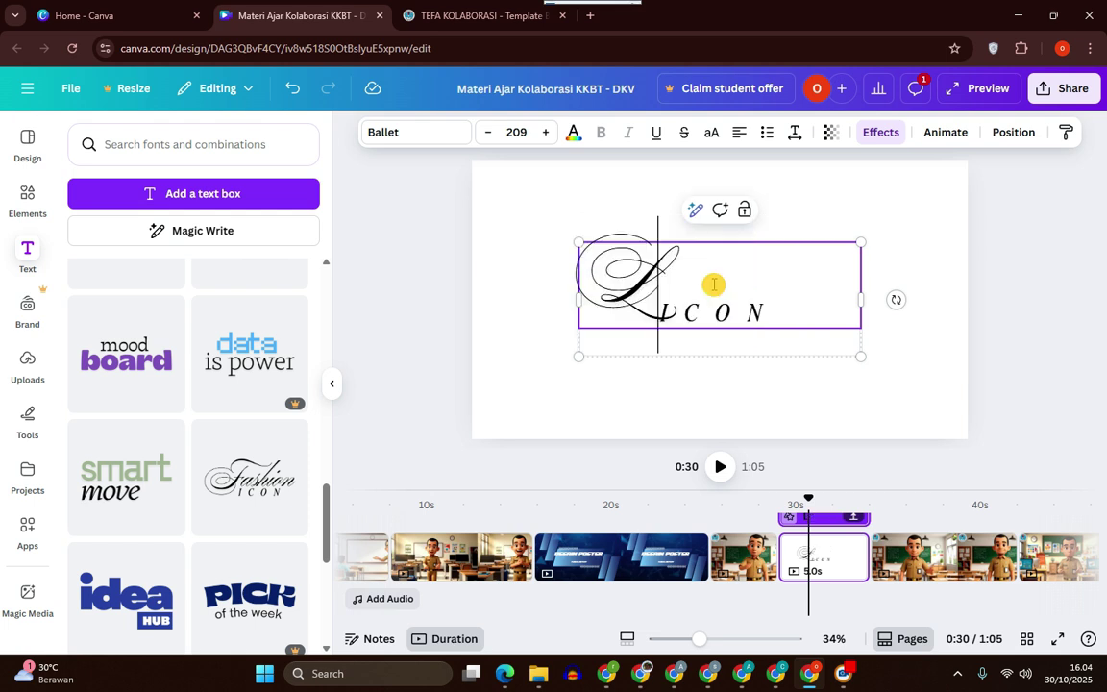
{"action": "type", "text": "angkah"}
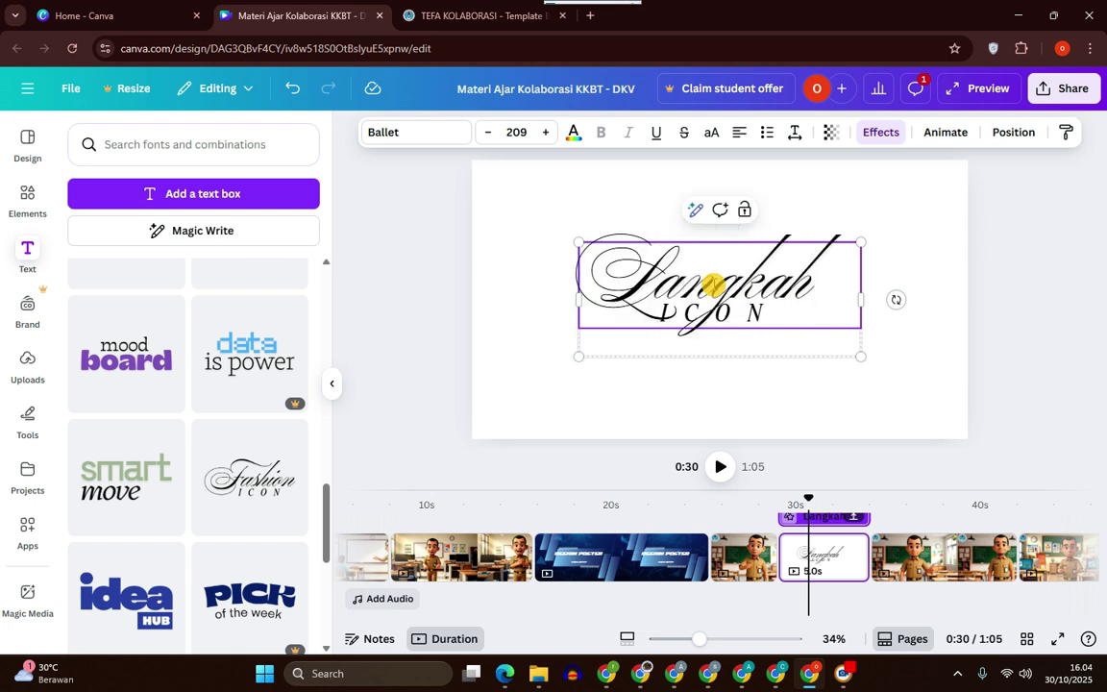
{"action": "left_click", "coordinate": [739, 548]}
{"action": "left_click", "coordinate": [813, 545]}
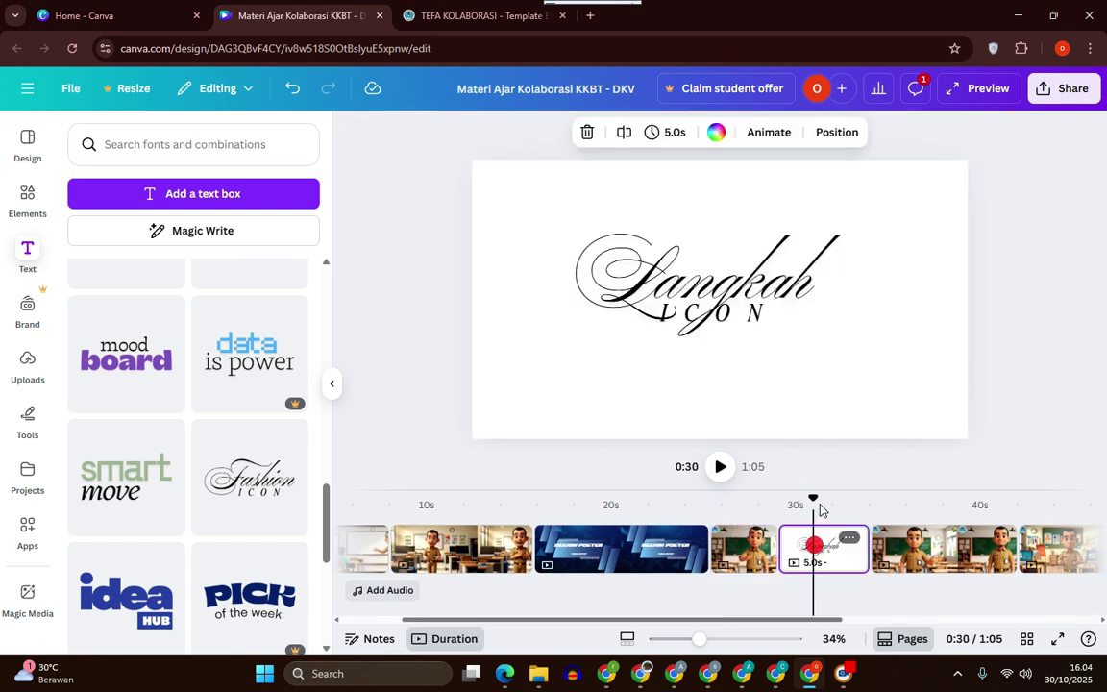
Replace the word ICON beneath Langkah with "KEGIATAN".
{"action": "left_click", "coordinate": [737, 319]}
{"action": "double_click", "coordinate": [753, 316]}
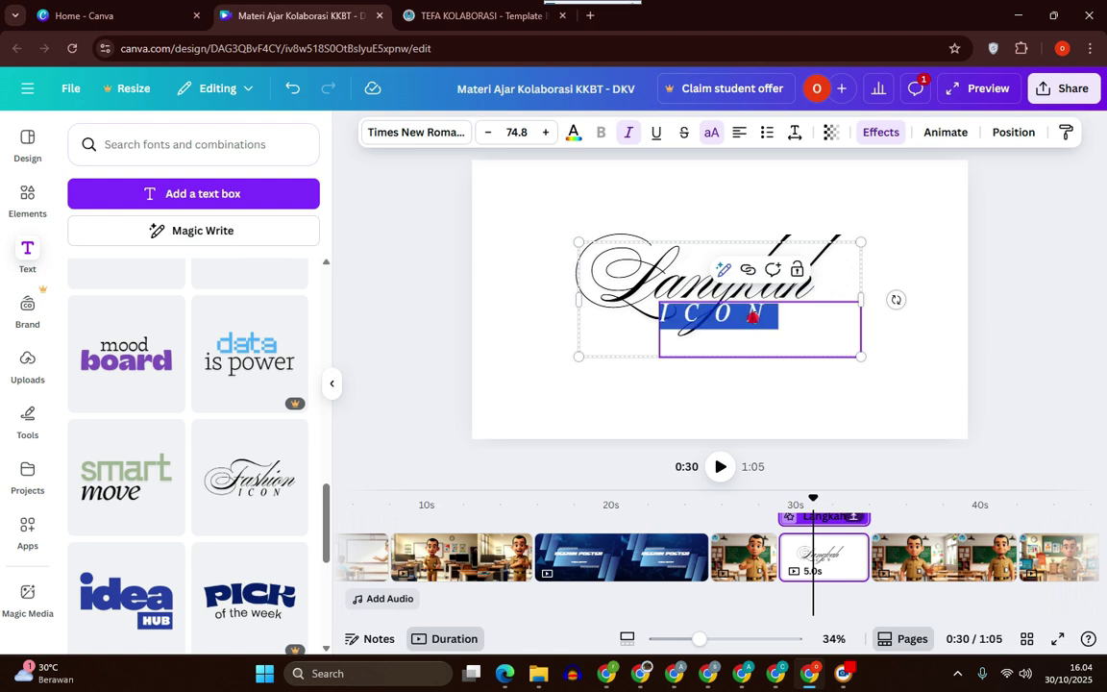
{"action": "type", "text": "KEGI"}
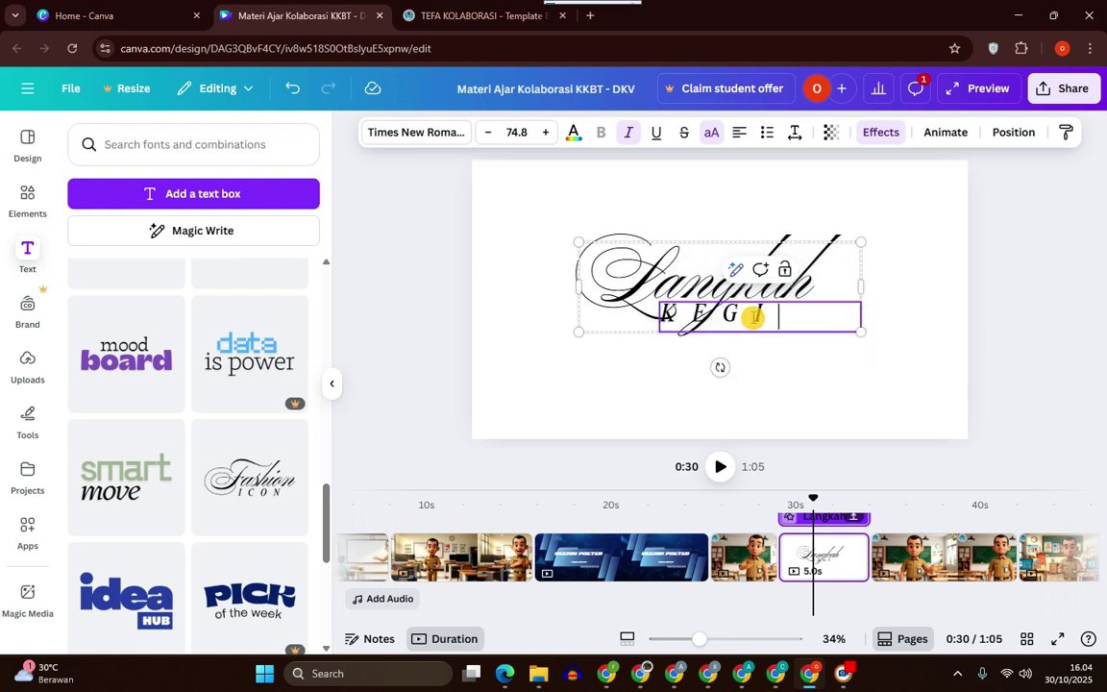
{"action": "type", "text": "ATAN"}
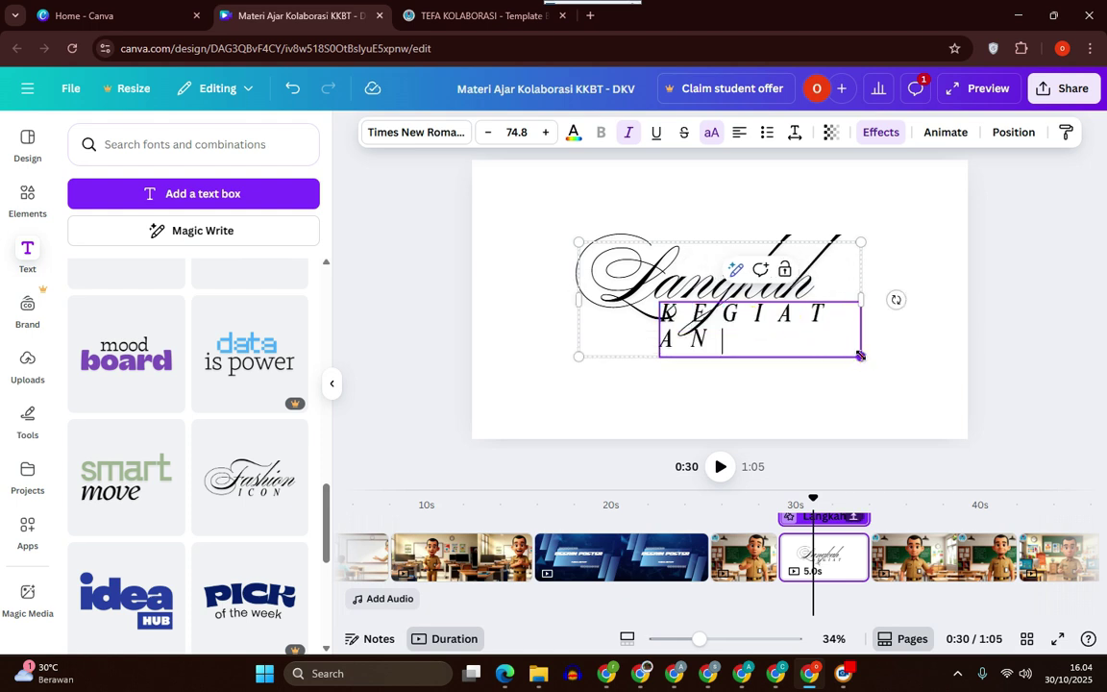
Enlarge and widen the Langkah KEGIATAN text group so KEGIATAN fits on one line, and centre it horizontally on the page.
{"action": "left_click_drag", "start_coordinate": [860, 355], "coordinate": [906, 374]}
{"action": "left_click_drag", "start_coordinate": [903, 330], "coordinate": [993, 343]}
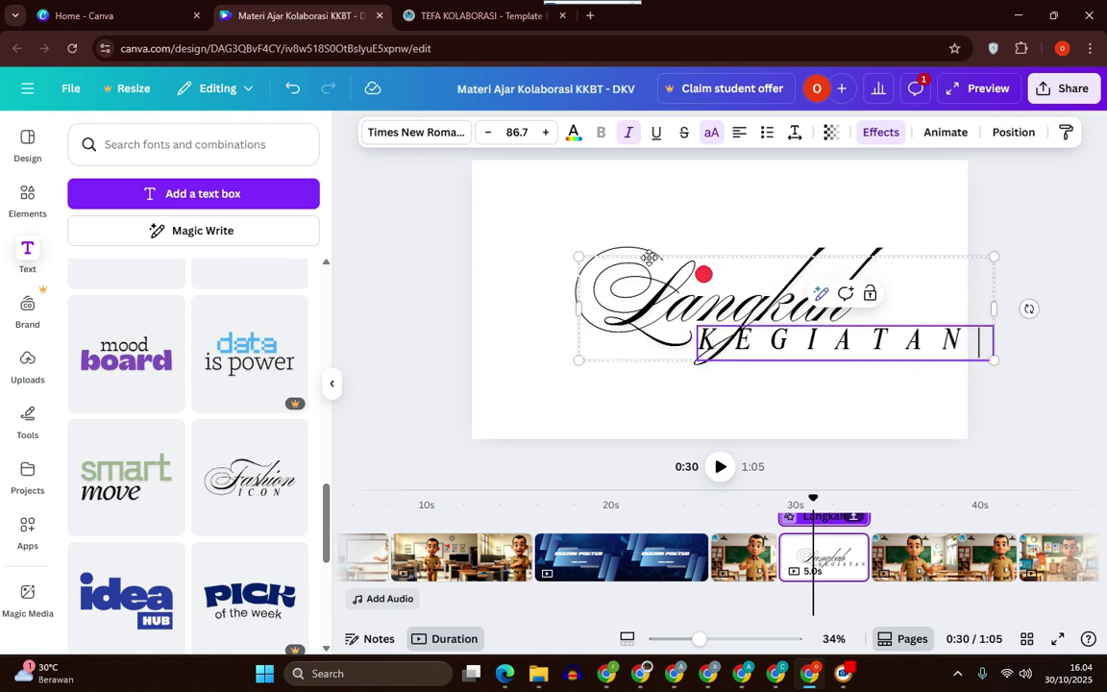
{"action": "left_click_drag", "start_coordinate": [650, 257], "coordinate": [584, 232]}
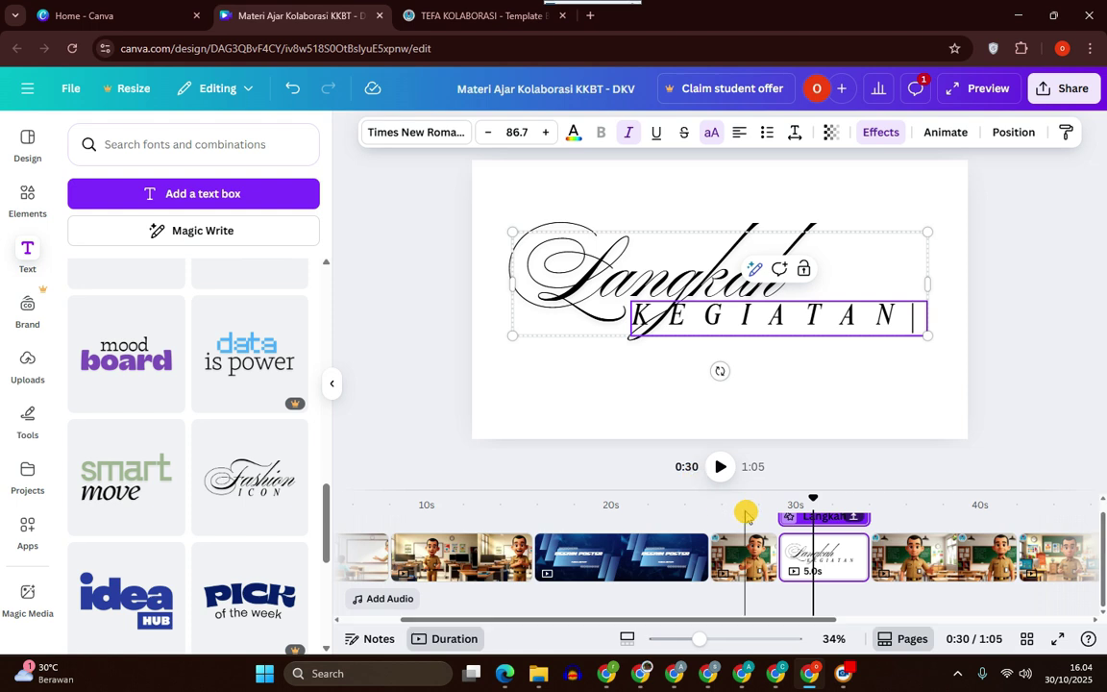
Play from the trimmed fourth page into the Langkah KEGIATAN title page and stop at 0:30.
{"action": "left_click", "coordinate": [745, 512]}
{"action": "left_click", "coordinate": [721, 468]}
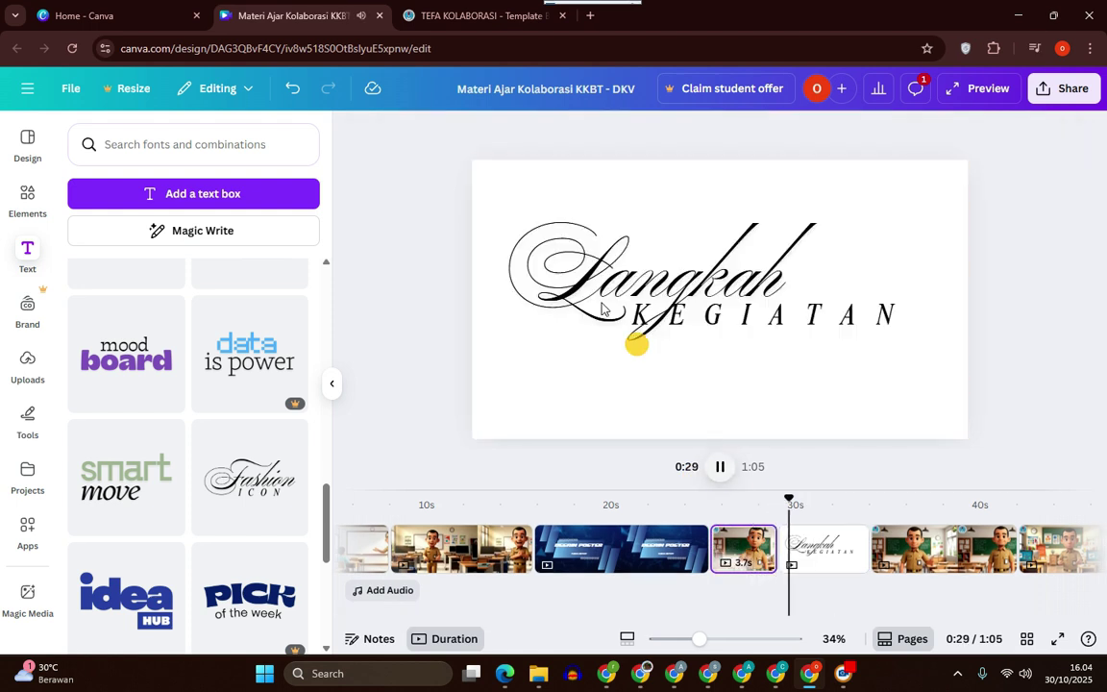
{"action": "left_click", "coordinate": [771, 317]}
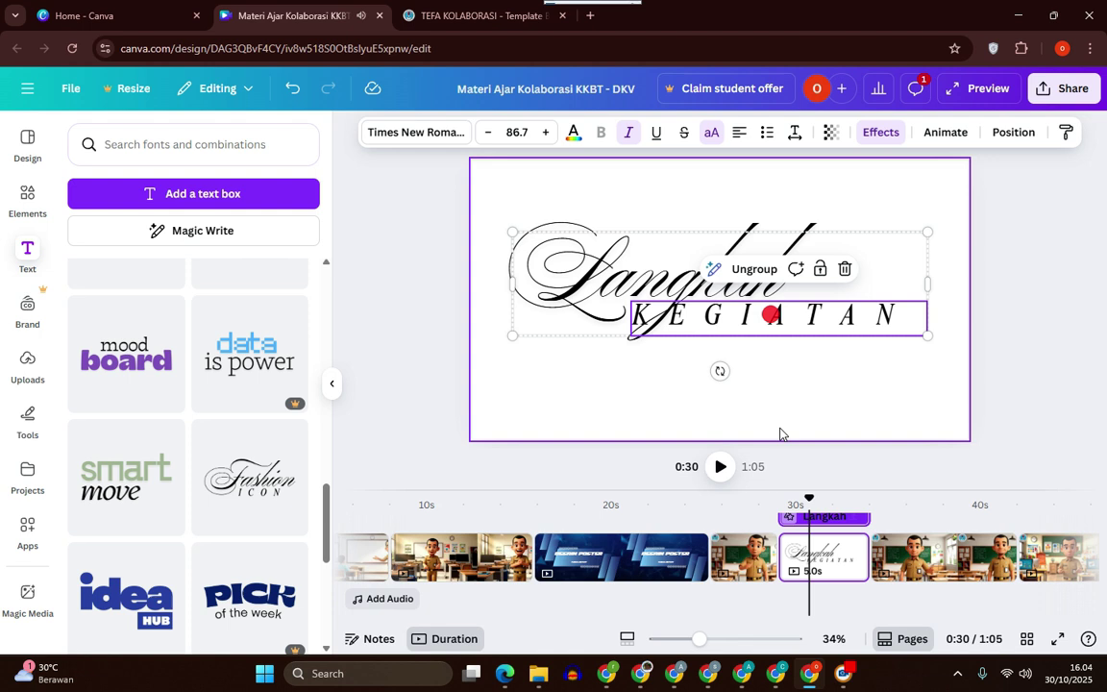
Apply the Ascend animation to the Langkah text and add a text animation to KEGIATAN.
{"action": "left_click", "coordinate": [658, 251]}
{"action": "left_click", "coordinate": [945, 132]}
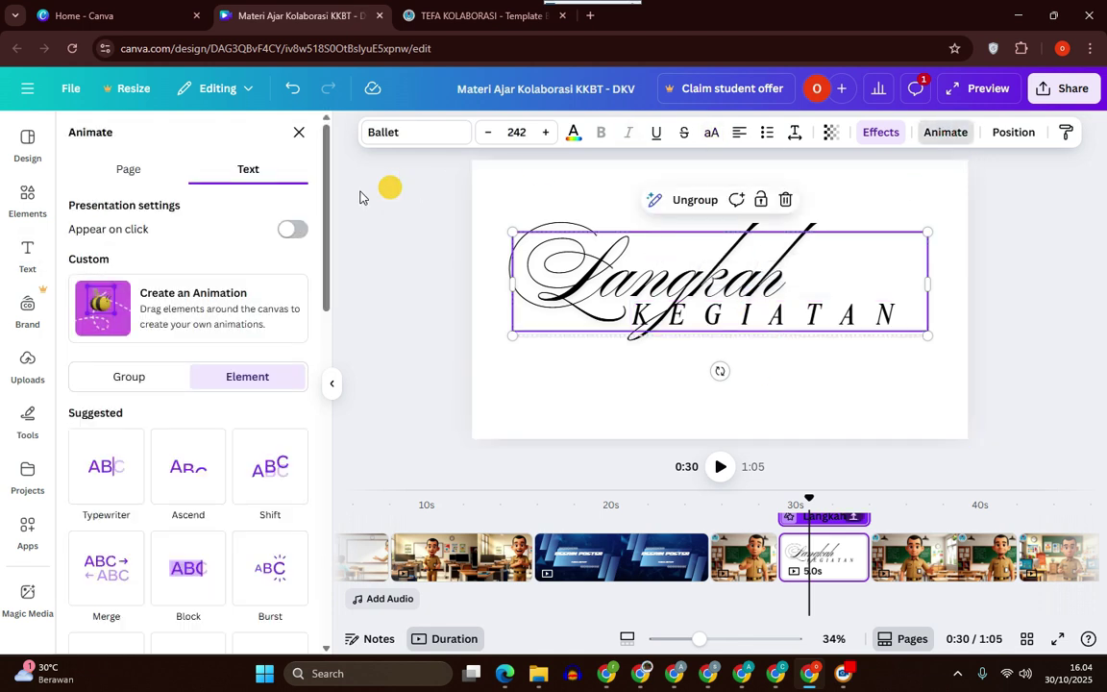
{"action": "left_click", "coordinate": [203, 463]}
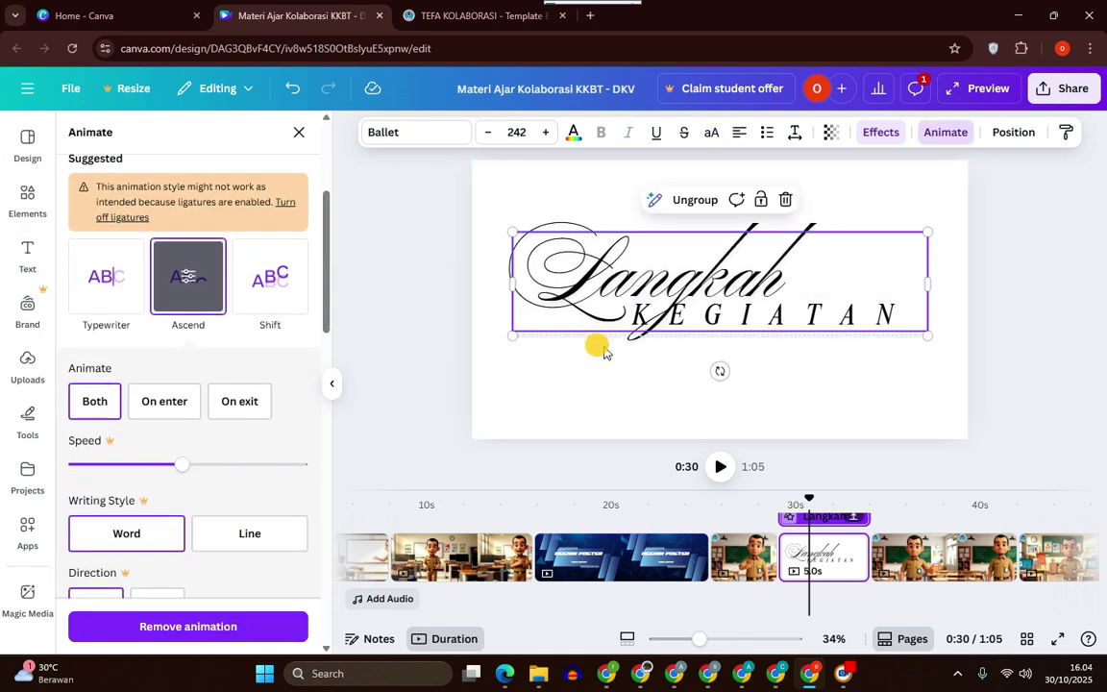
{"action": "left_click", "coordinate": [842, 317]}
{"action": "left_click", "coordinate": [191, 428]}
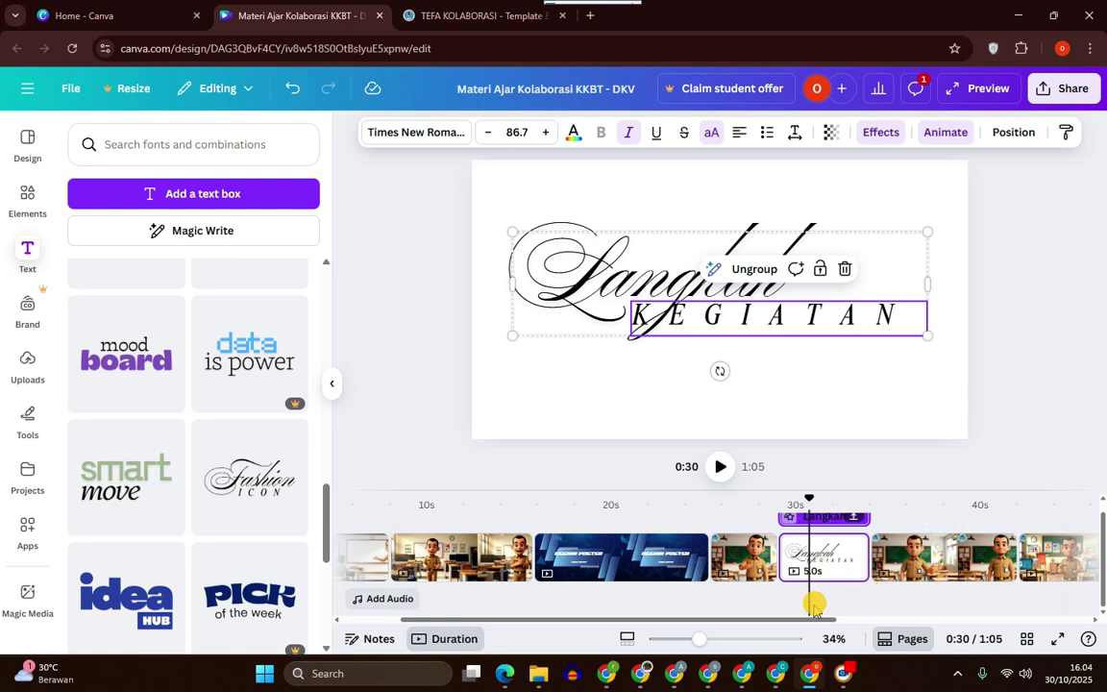
Play the end of the title page from 0:33 into the following video page and pause at 0:38.
{"action": "left_click_drag", "start_coordinate": [805, 615], "coordinate": [932, 641]}
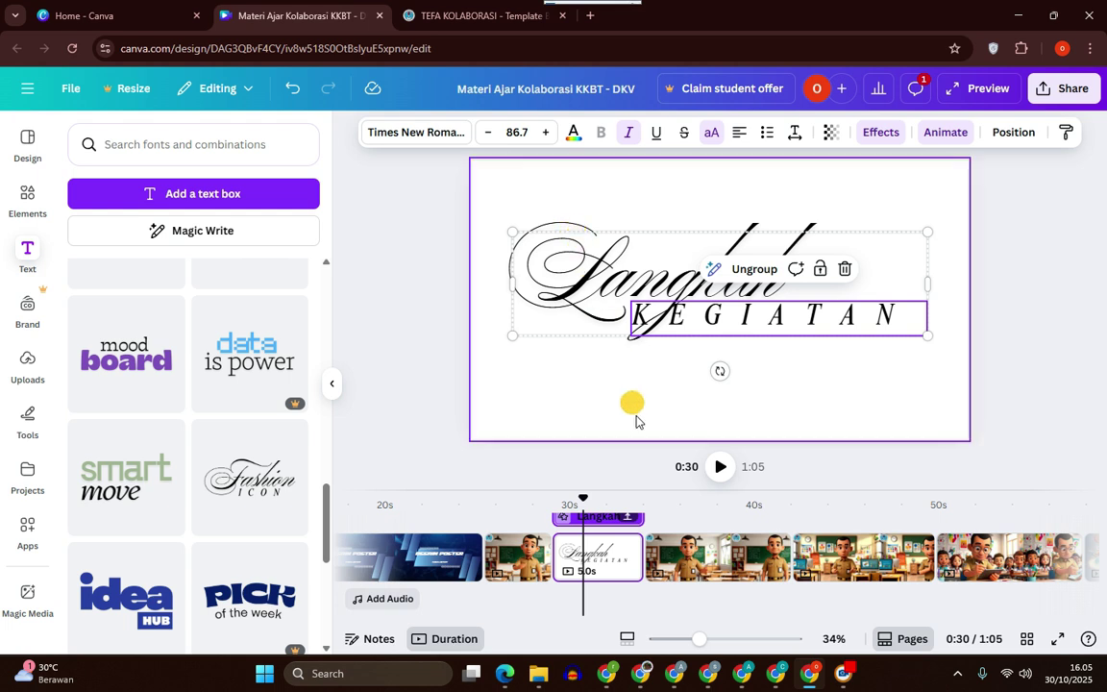
{"action": "left_click", "coordinate": [634, 502]}
{"action": "left_click", "coordinate": [721, 466]}
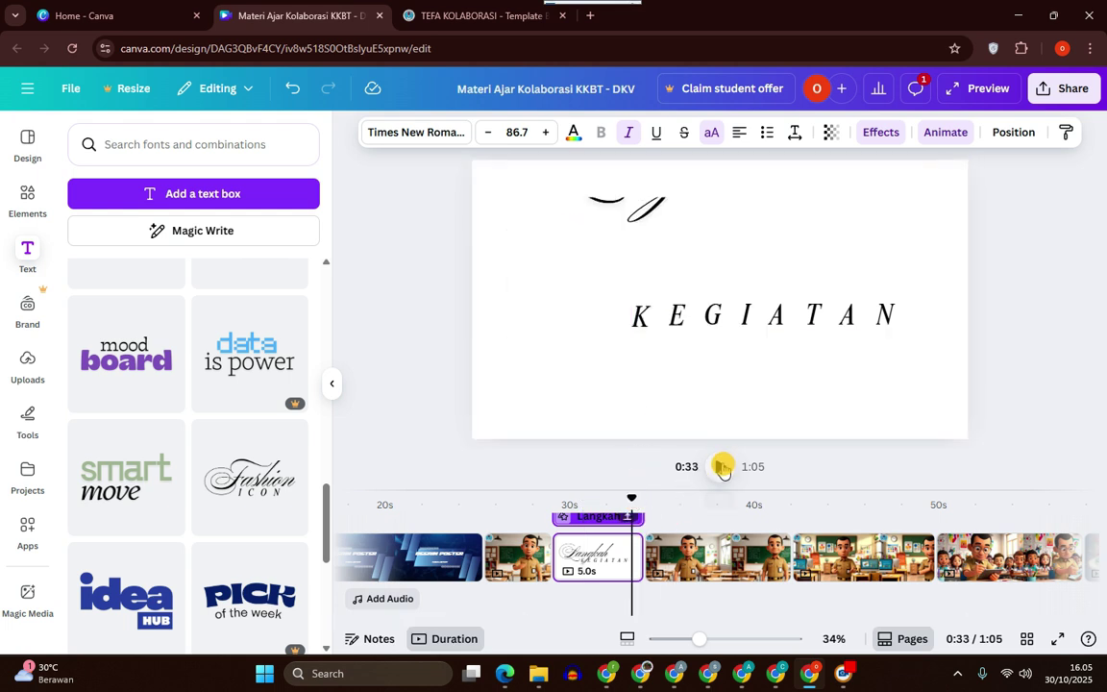
{"action": "left_click", "coordinate": [720, 466]}
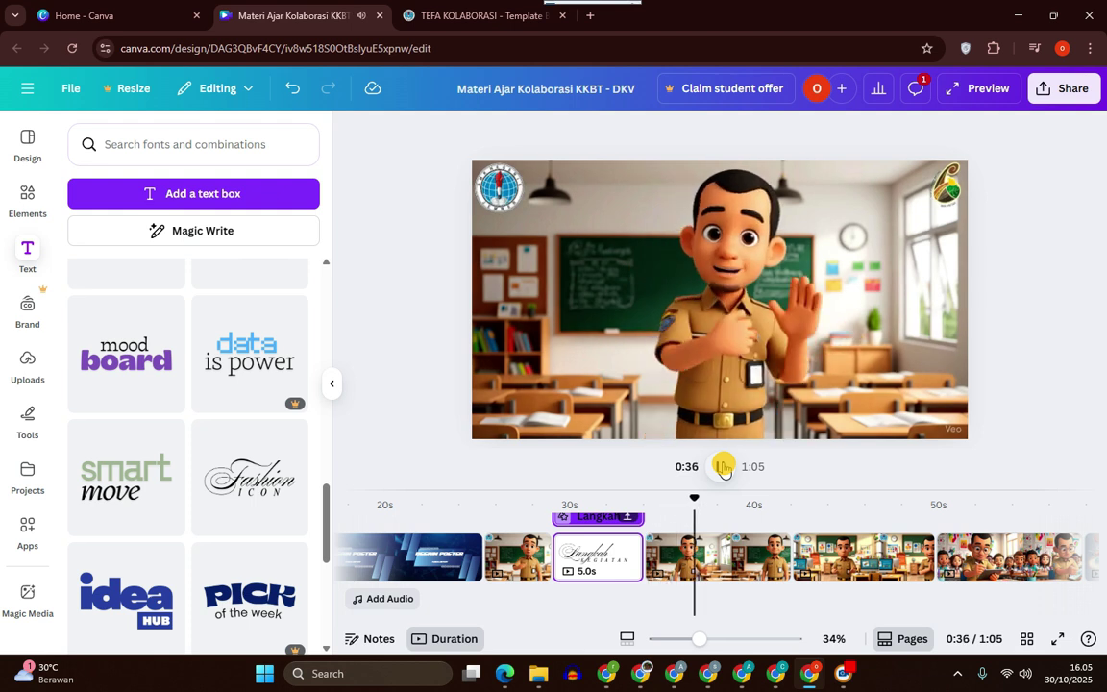
{"action": "left_click", "coordinate": [723, 467]}
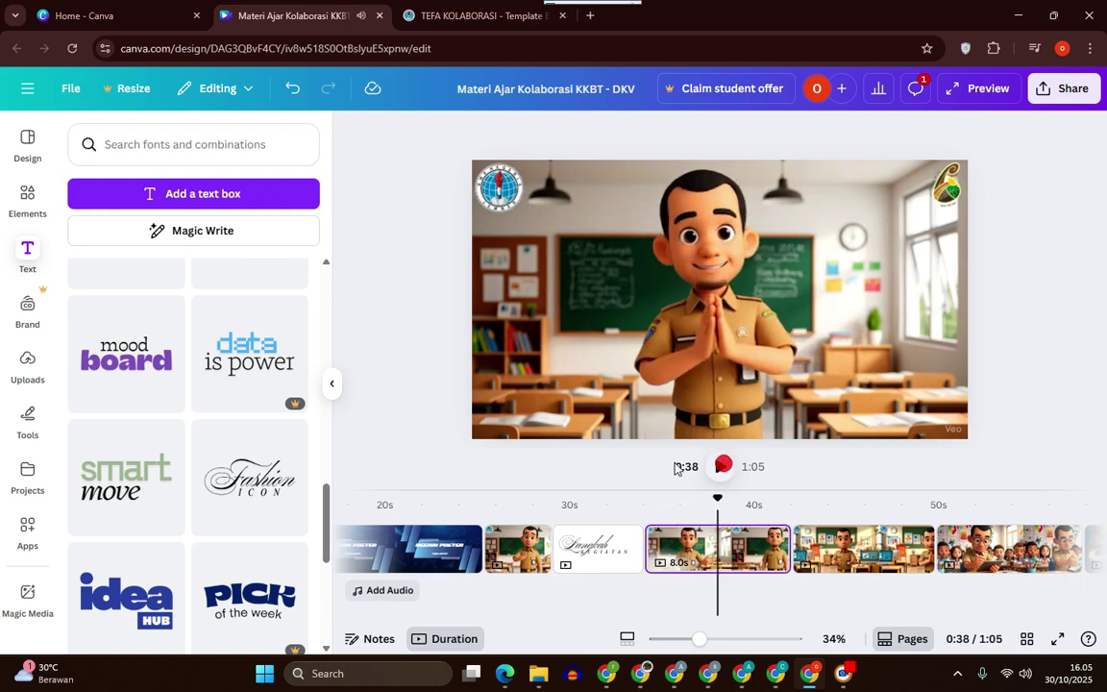
Play the sequence from 0:25 through the trimmed fourth page into the animated title page.
{"action": "left_click", "coordinate": [481, 519]}
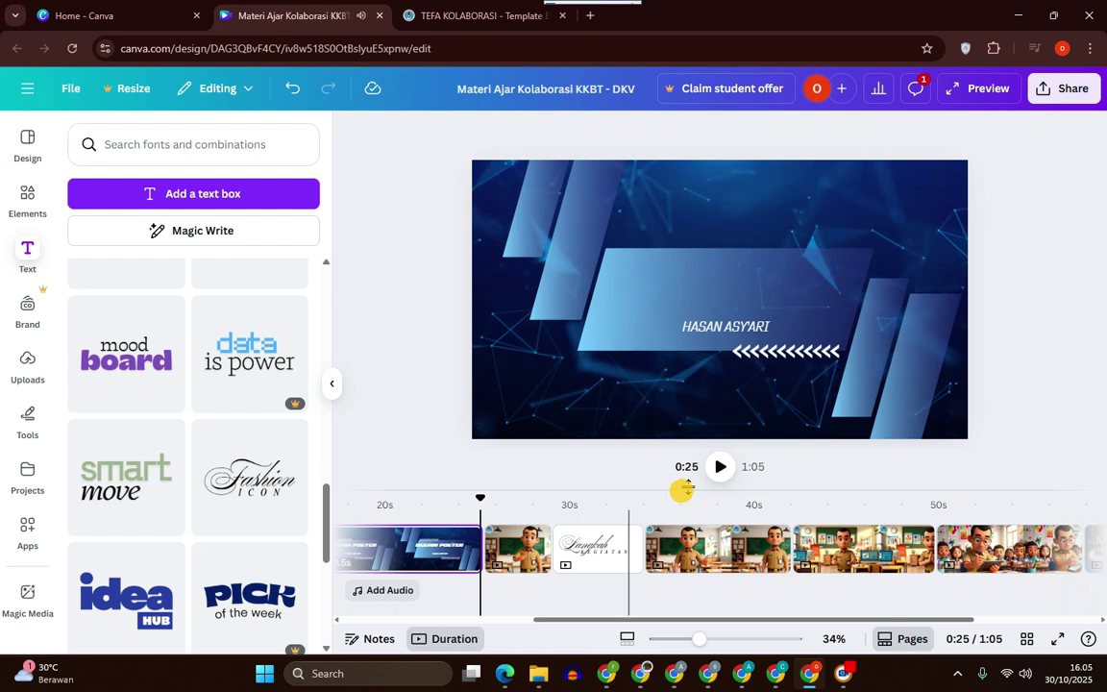
{"action": "left_click", "coordinate": [721, 468]}
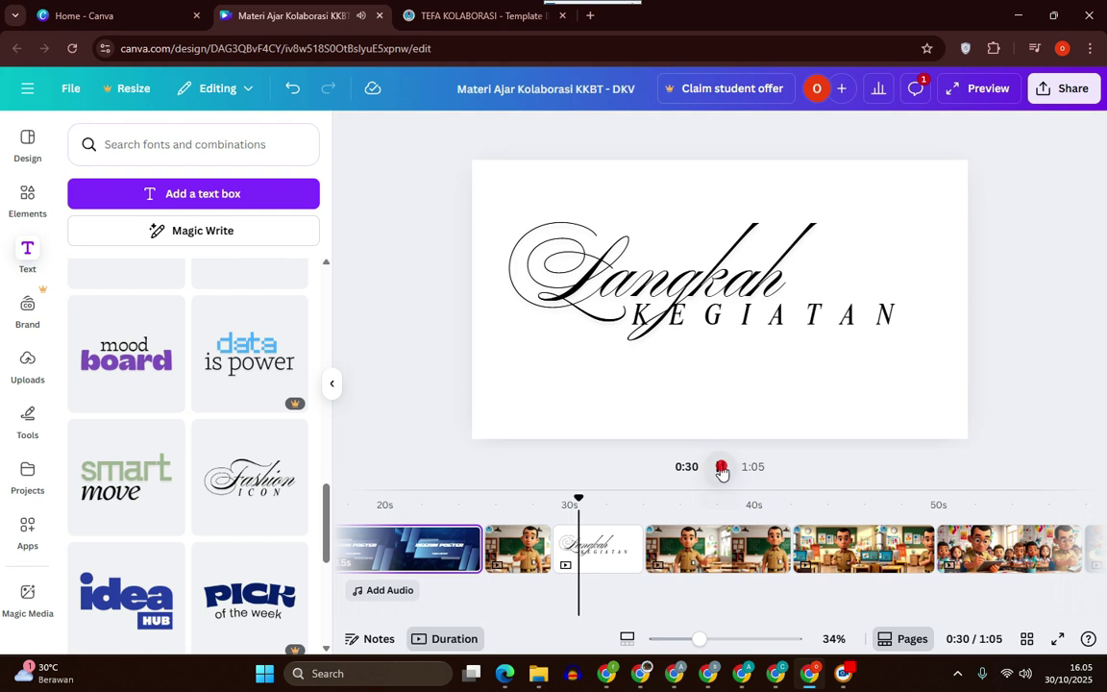
{"action": "left_click", "coordinate": [721, 468]}
Trim the start of the video page after the title page to a 5.2 s duration and play its opening.
{"action": "left_click", "coordinate": [670, 549]}
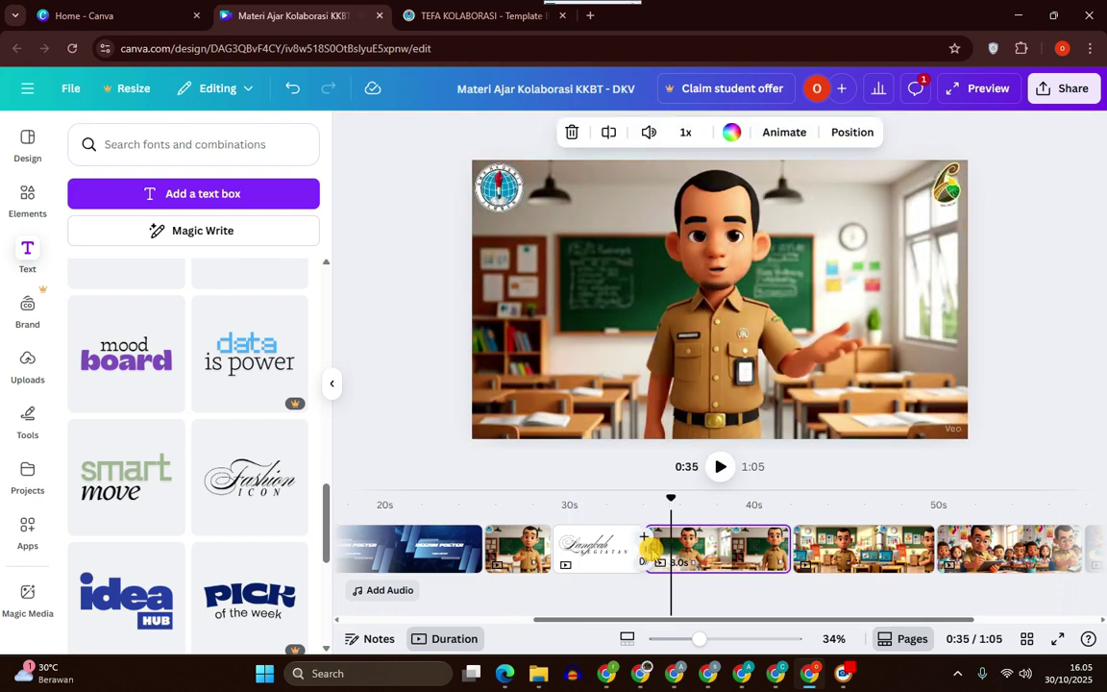
{"action": "left_click_drag", "start_coordinate": [657, 544], "coordinate": [694, 525]}
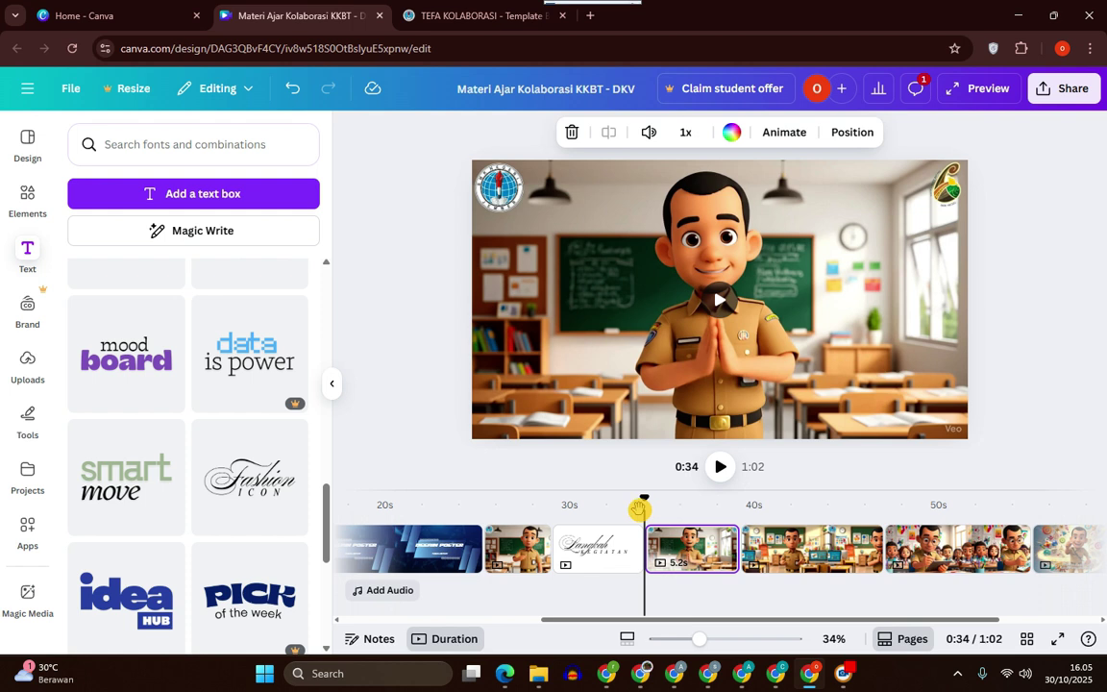
{"action": "left_click", "coordinate": [720, 466]}
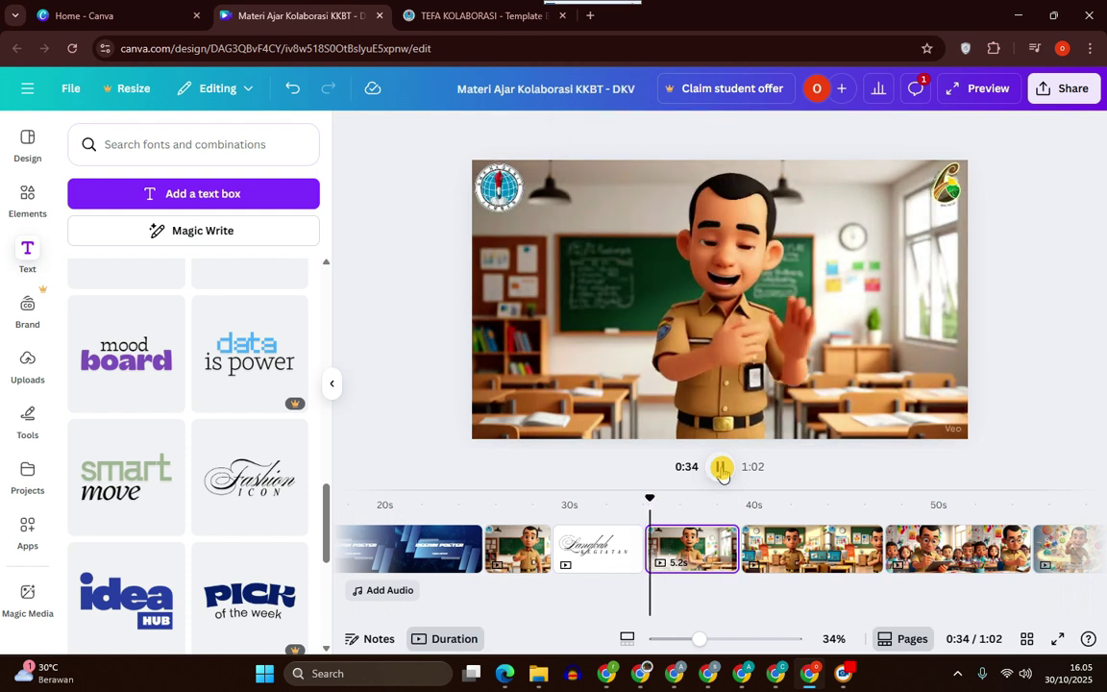
{"action": "left_click", "coordinate": [722, 467]}
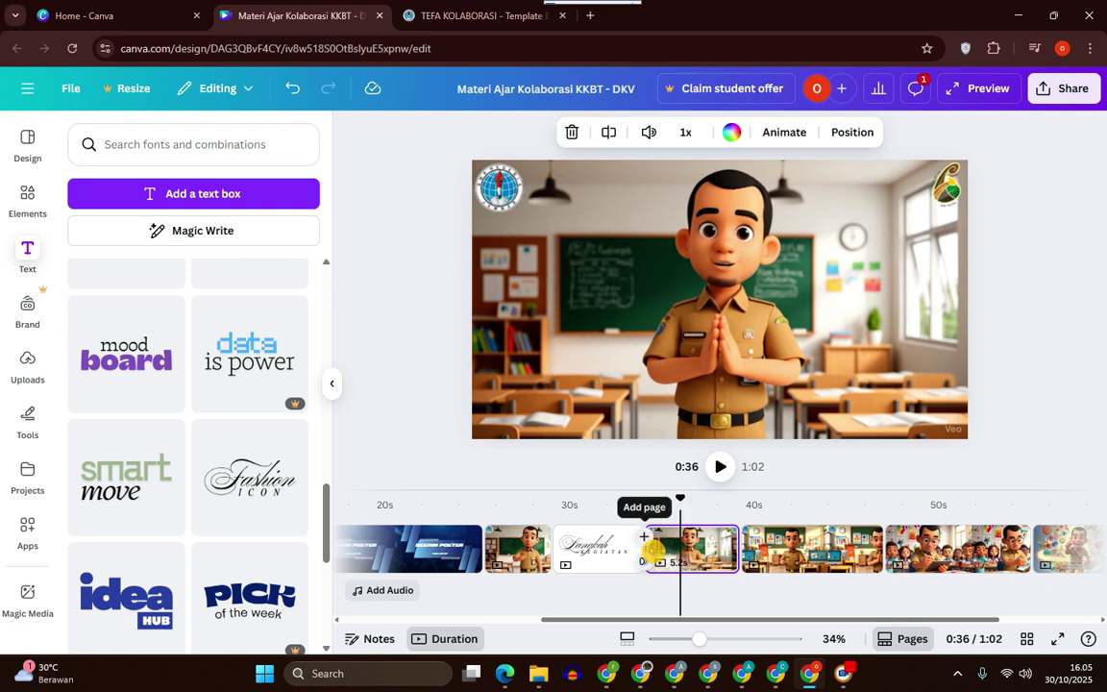
Shorten the start of the video page after the title page to 4.5 s and play into it from 0:33.
{"action": "left_click_drag", "start_coordinate": [656, 544], "coordinate": [667, 544]}
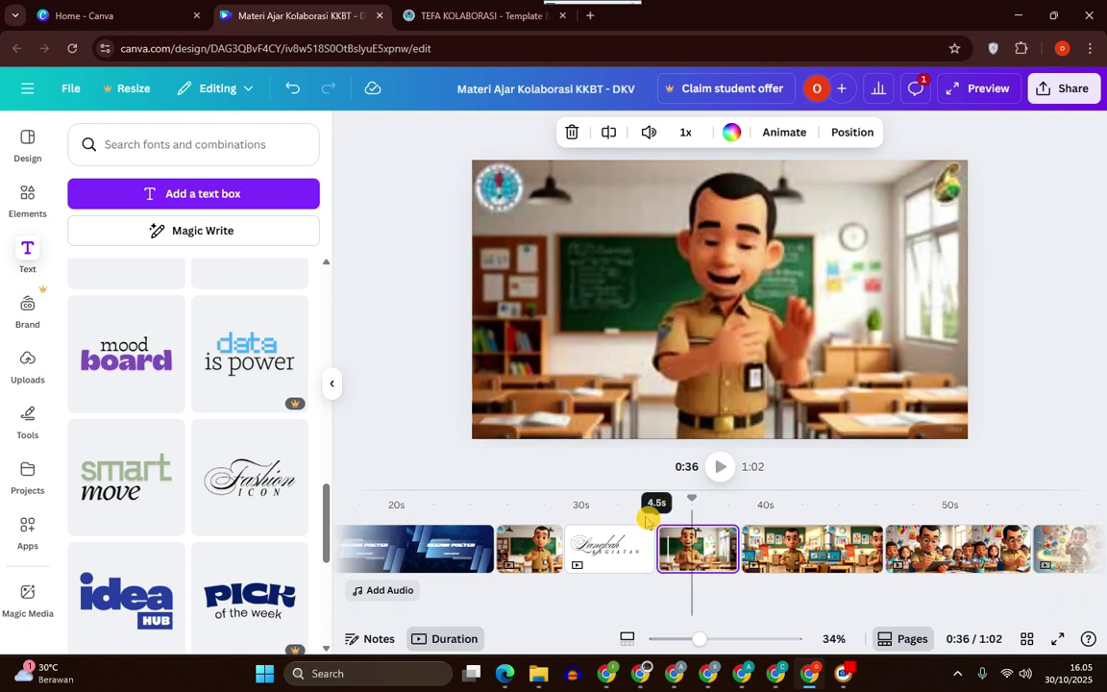
{"action": "left_click", "coordinate": [637, 511]}
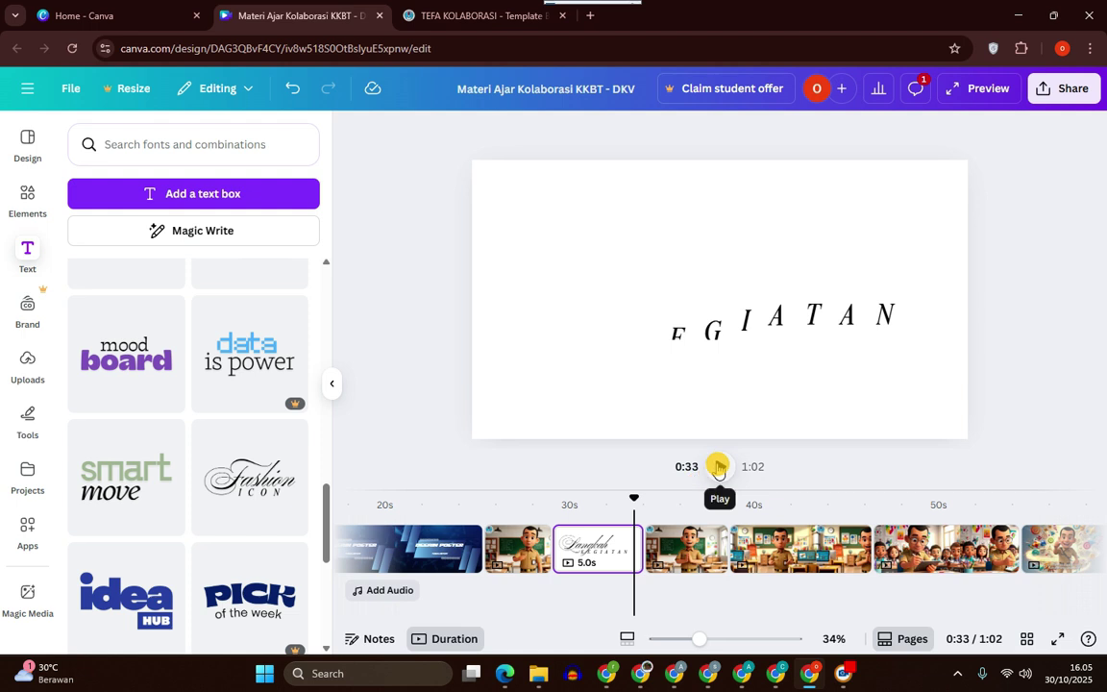
{"action": "left_click", "coordinate": [718, 467]}
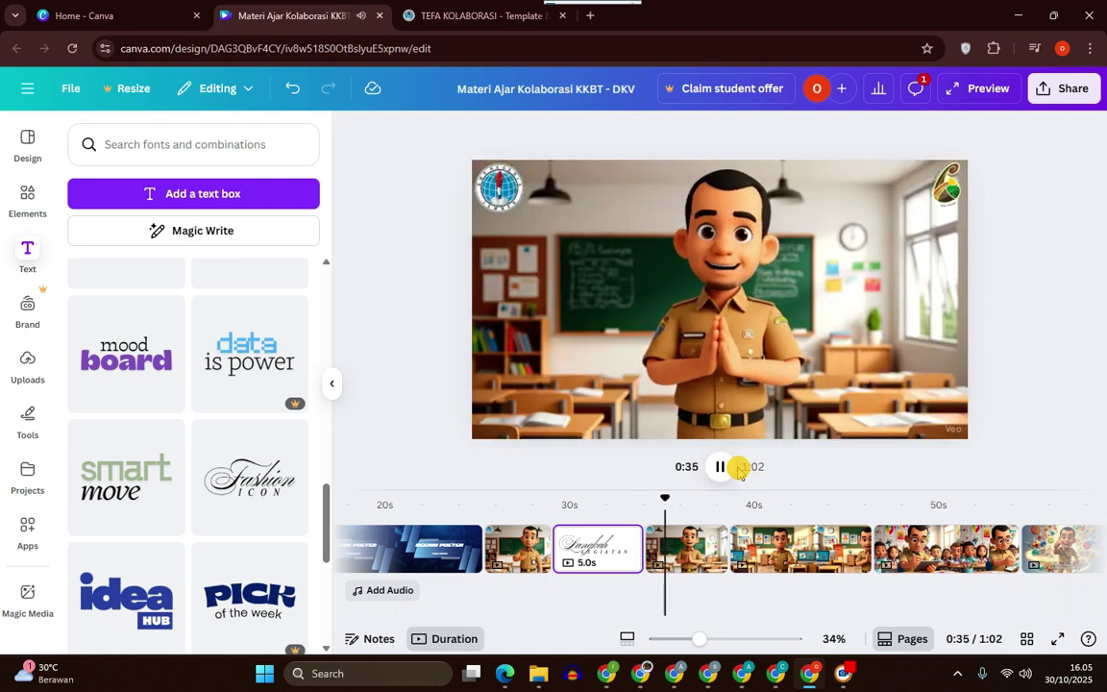
{"action": "left_click", "coordinate": [726, 467]}
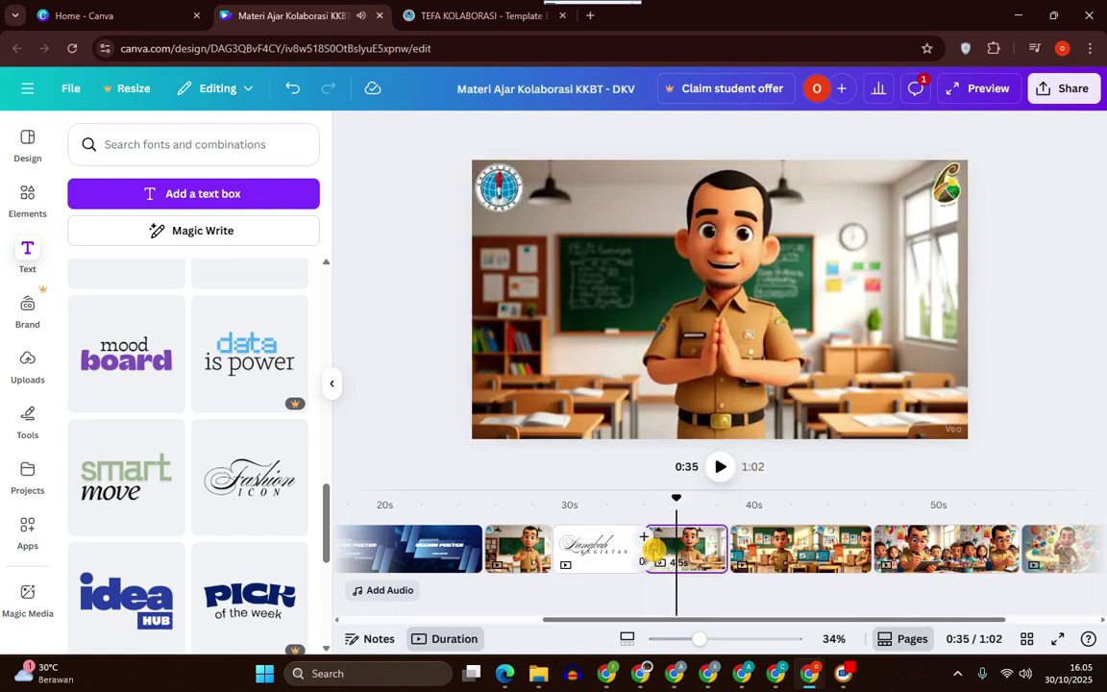
Shorten the start of the video page after the title page to 4.1 s and play from 0:32 through to 0:38.
{"action": "left_click_drag", "start_coordinate": [652, 545], "coordinate": [626, 519]}
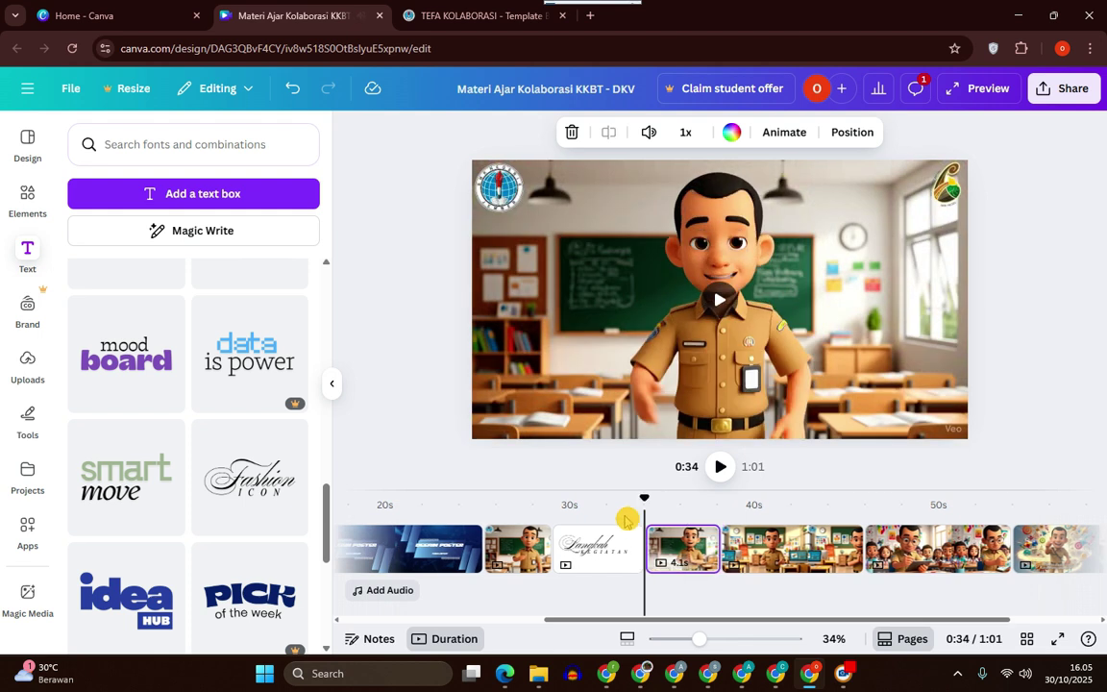
{"action": "left_click", "coordinate": [615, 507]}
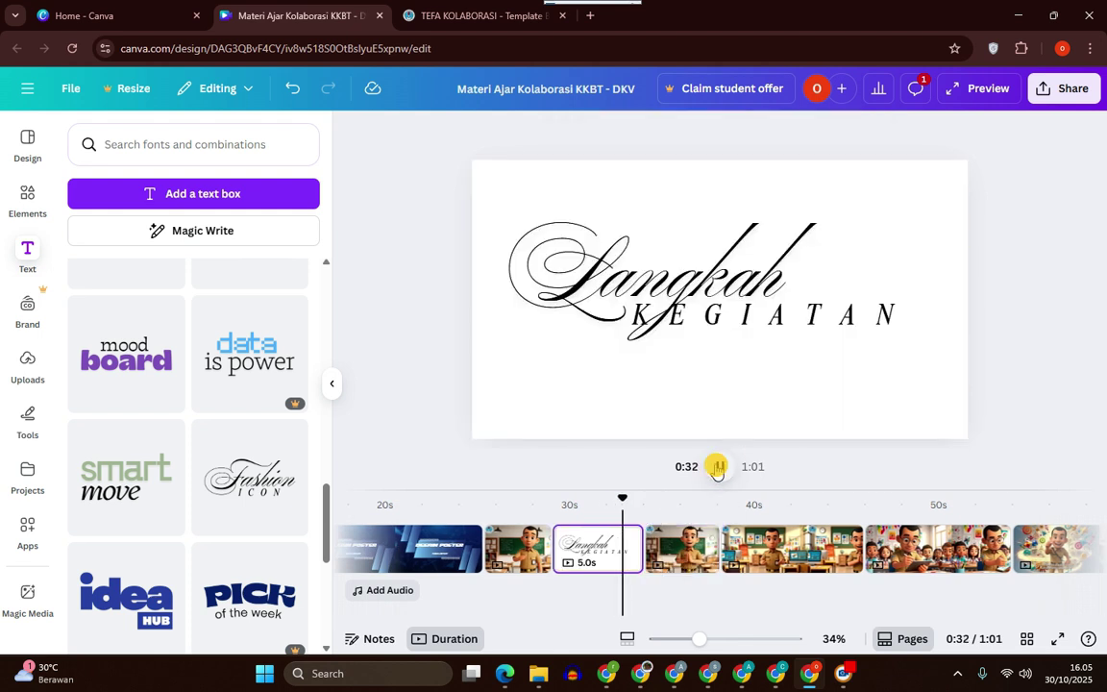
{"action": "left_click", "coordinate": [718, 467]}
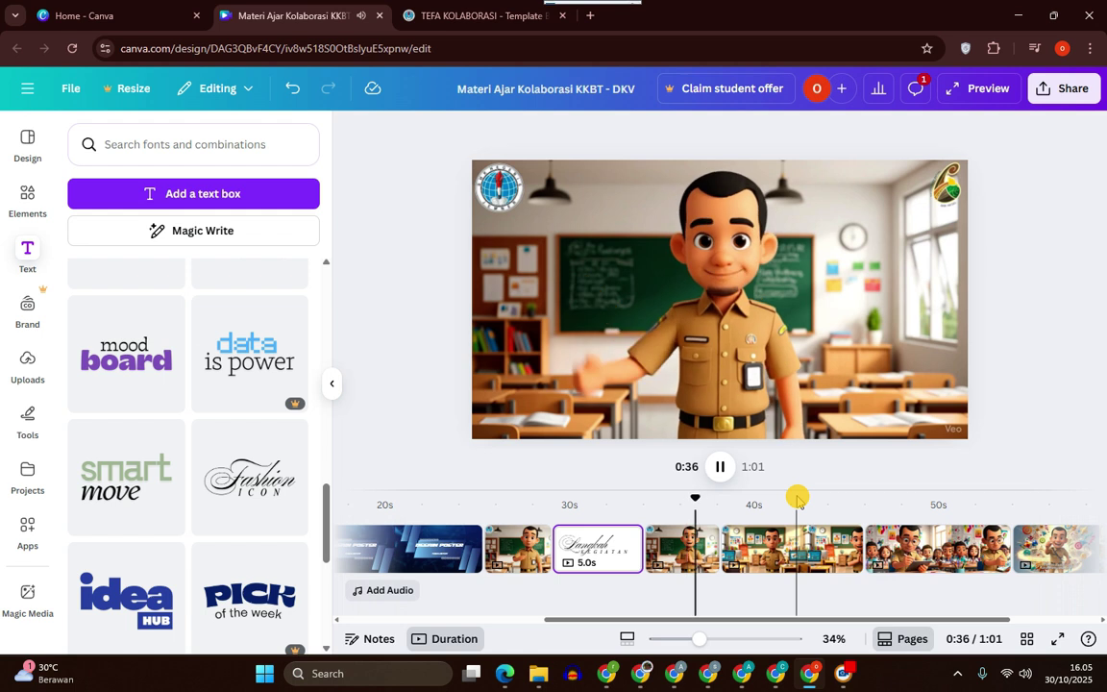
{"action": "left_click", "coordinate": [724, 470]}
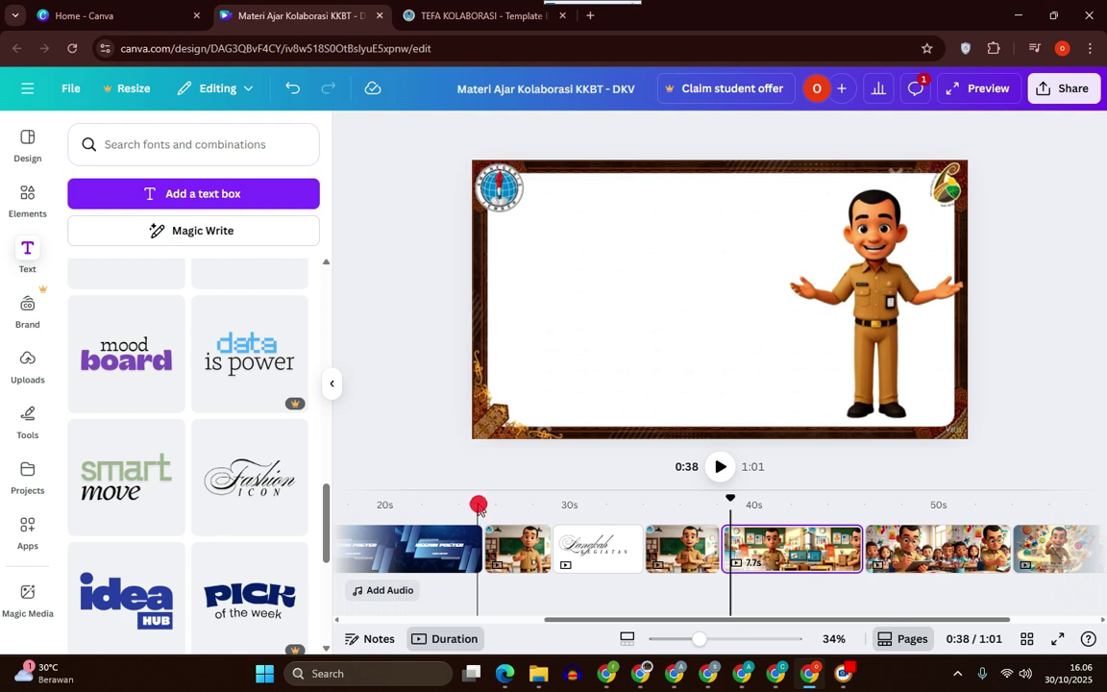
Play from 0:25 through the title page into the 4.1 s video page, pause, and select the title page.
{"action": "left_click", "coordinate": [478, 506]}
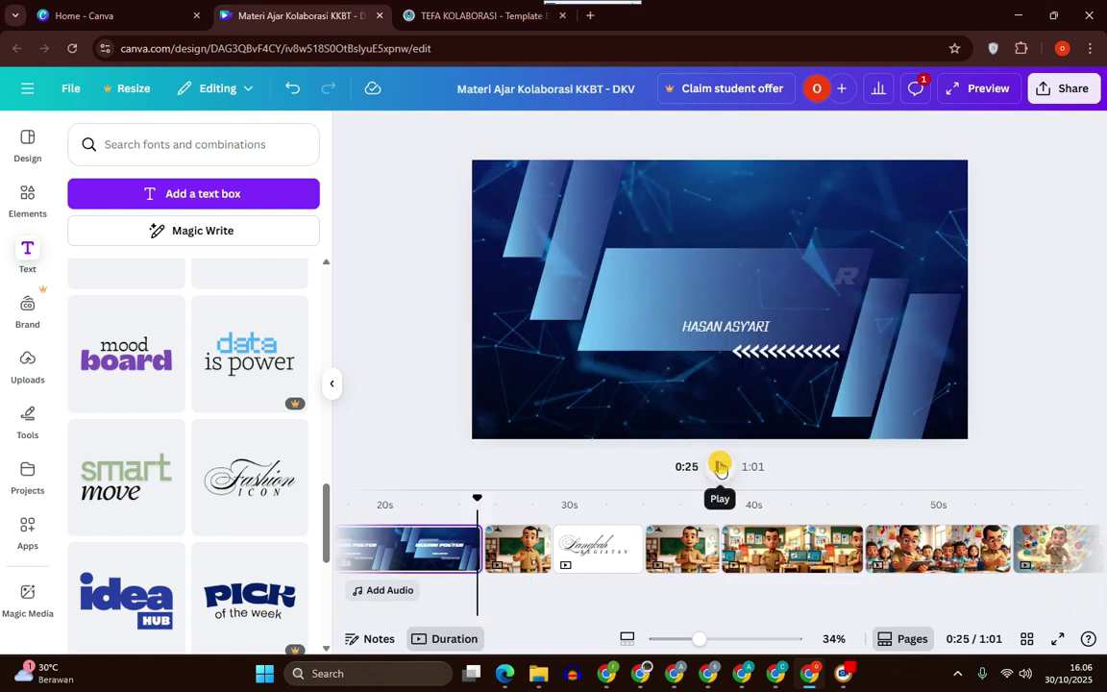
{"action": "left_click", "coordinate": [721, 467]}
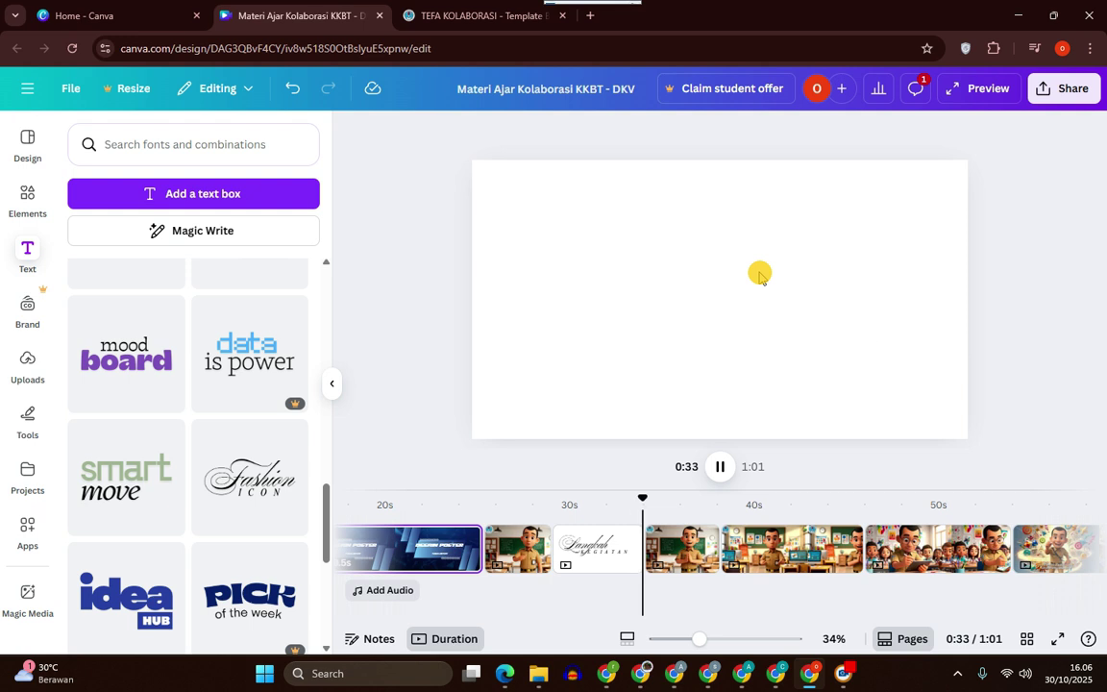
{"action": "left_click", "coordinate": [720, 466]}
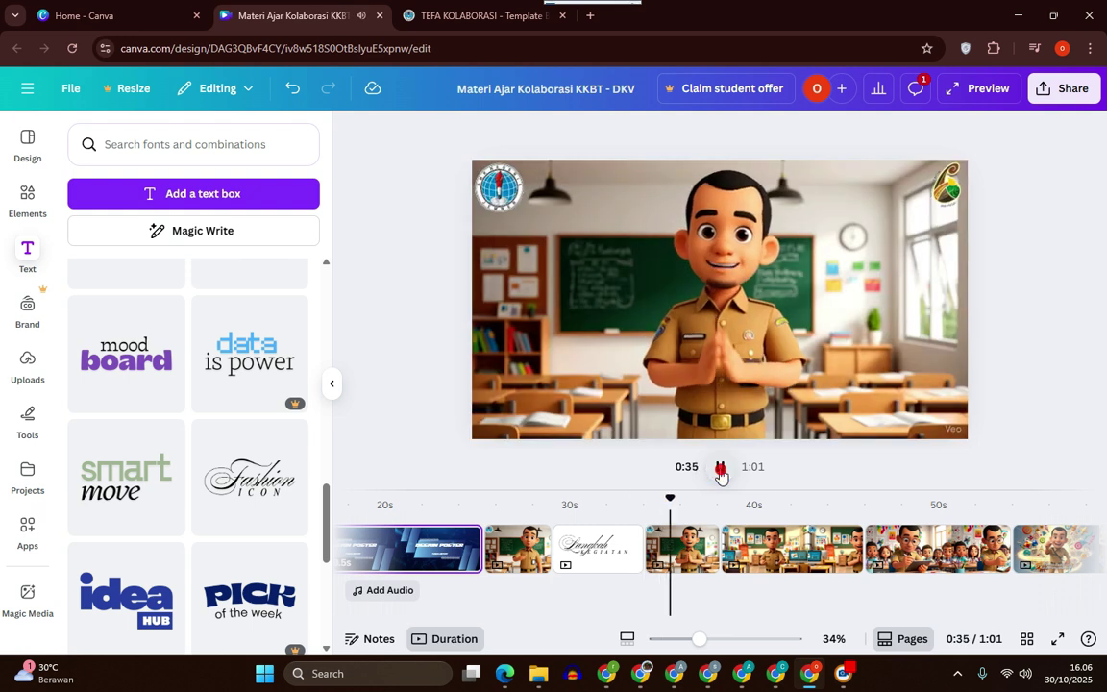
{"action": "left_click", "coordinate": [604, 533]}
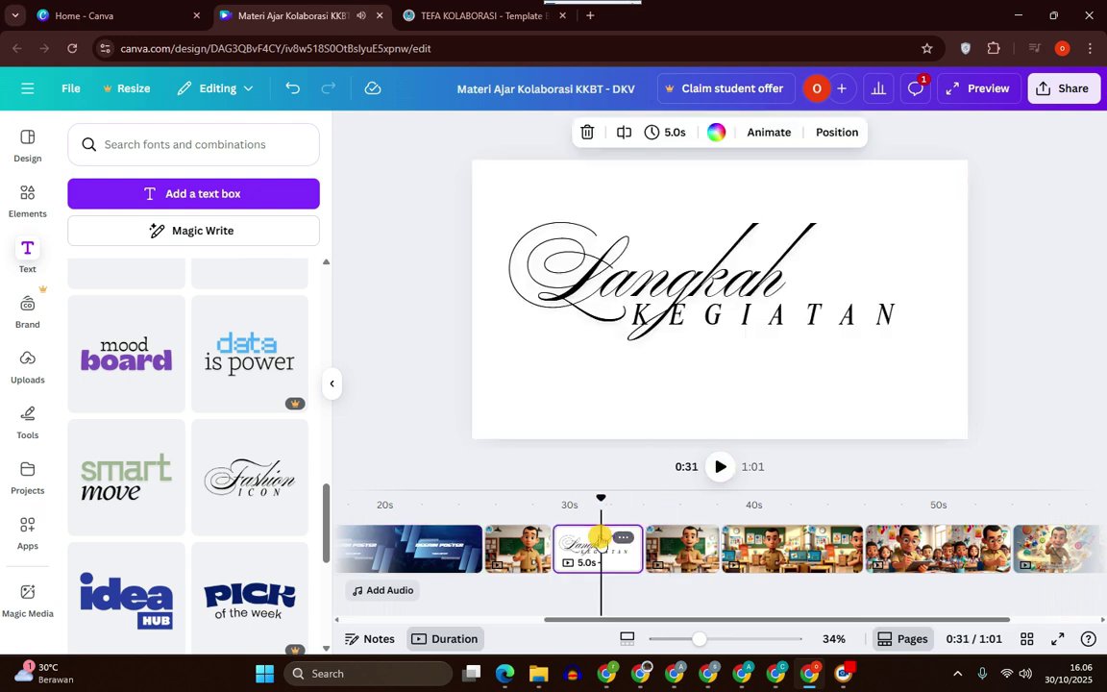
Add two blank 5.0 s pages after the "Langkah Kegiatan" title page.
{"action": "right_click", "coordinate": [600, 538]}
{"action": "left_click", "coordinate": [679, 358]}
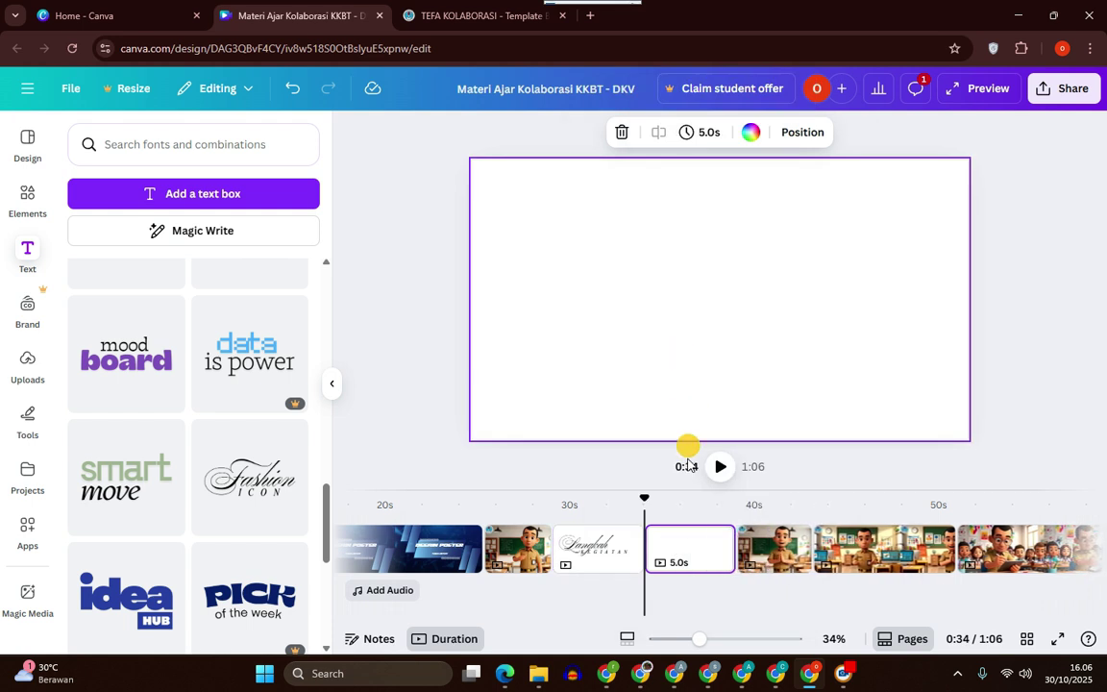
{"action": "right_click", "coordinate": [684, 526]}
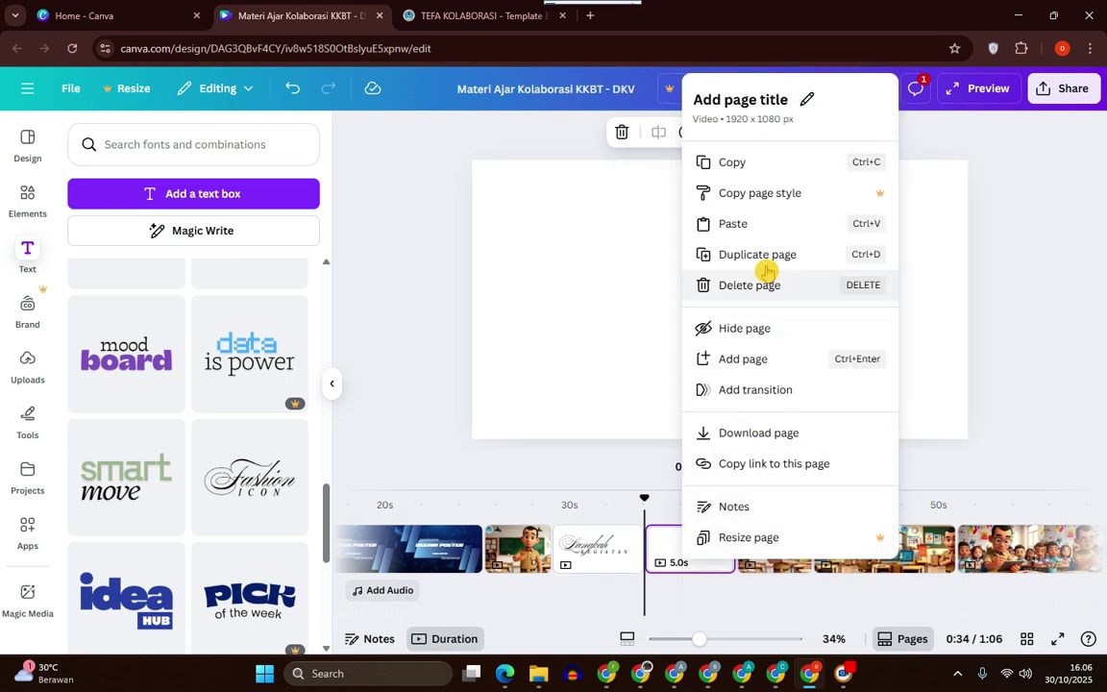
{"action": "left_click", "coordinate": [750, 359]}
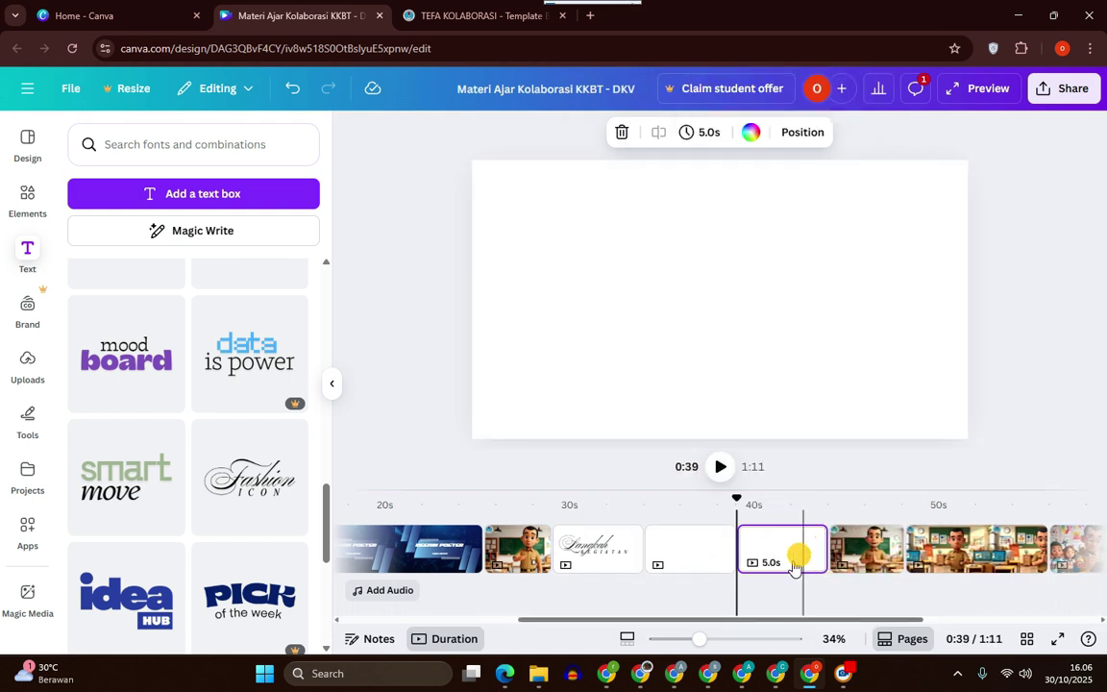
Play from the 4.1 s video page into the 7.7 s video page, replay its opening, and pause at 0:51.
{"action": "left_click", "coordinate": [863, 526]}
{"action": "left_click", "coordinate": [719, 466]}
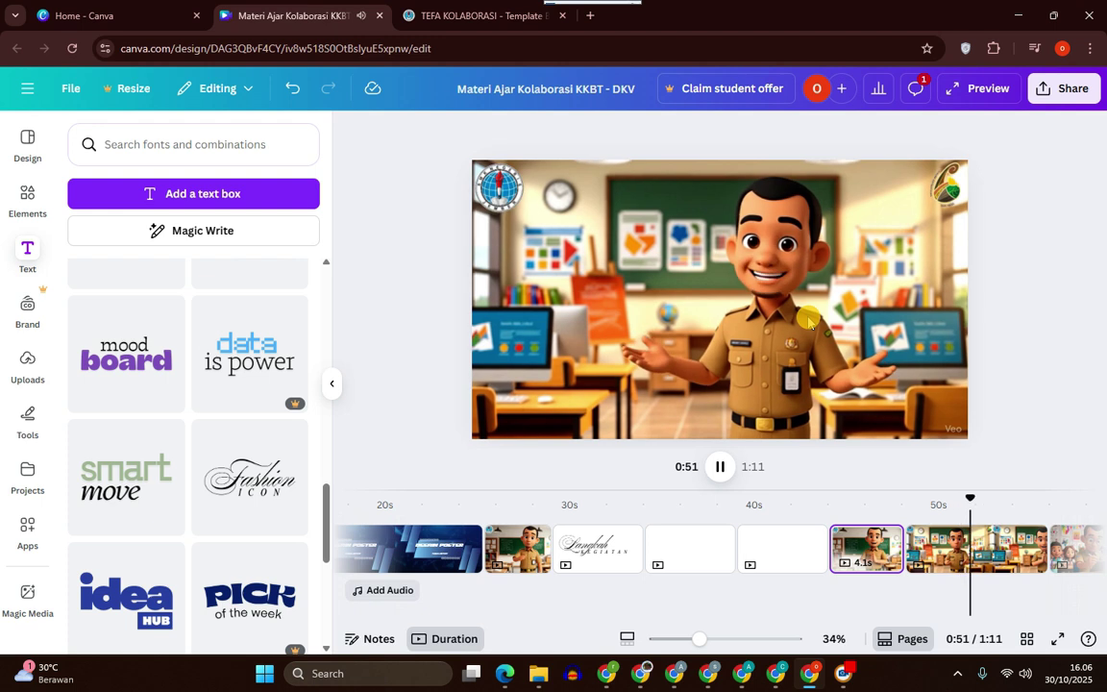
{"action": "left_click", "coordinate": [974, 516]}
{"action": "left_click", "coordinate": [717, 465]}
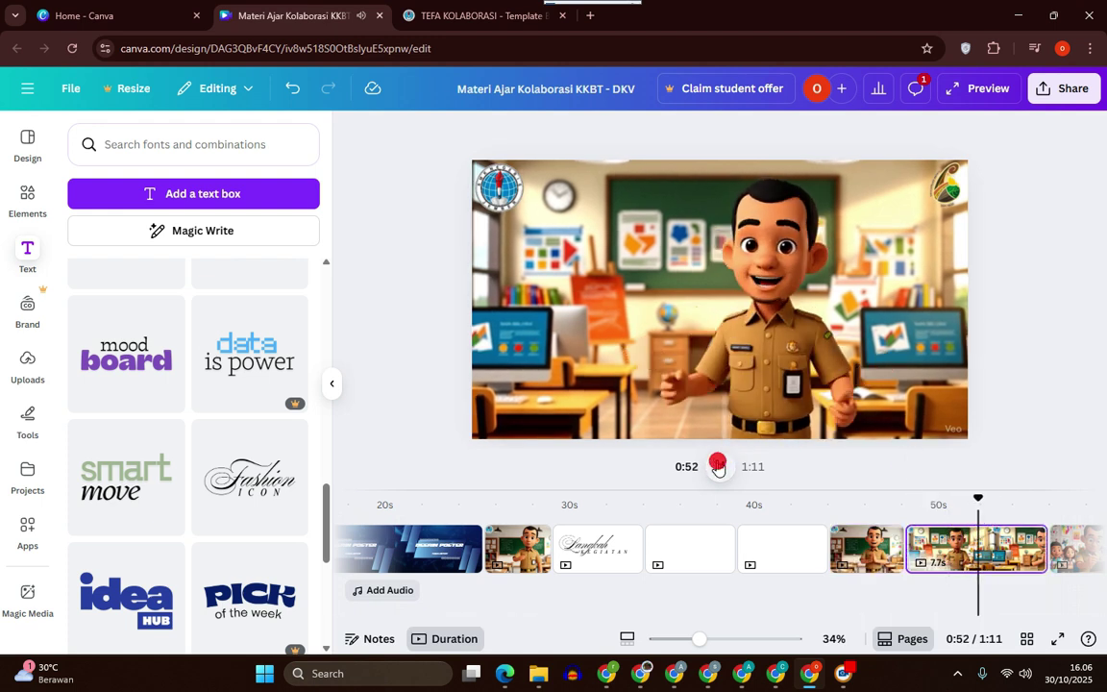
{"action": "left_click", "coordinate": [717, 466]}
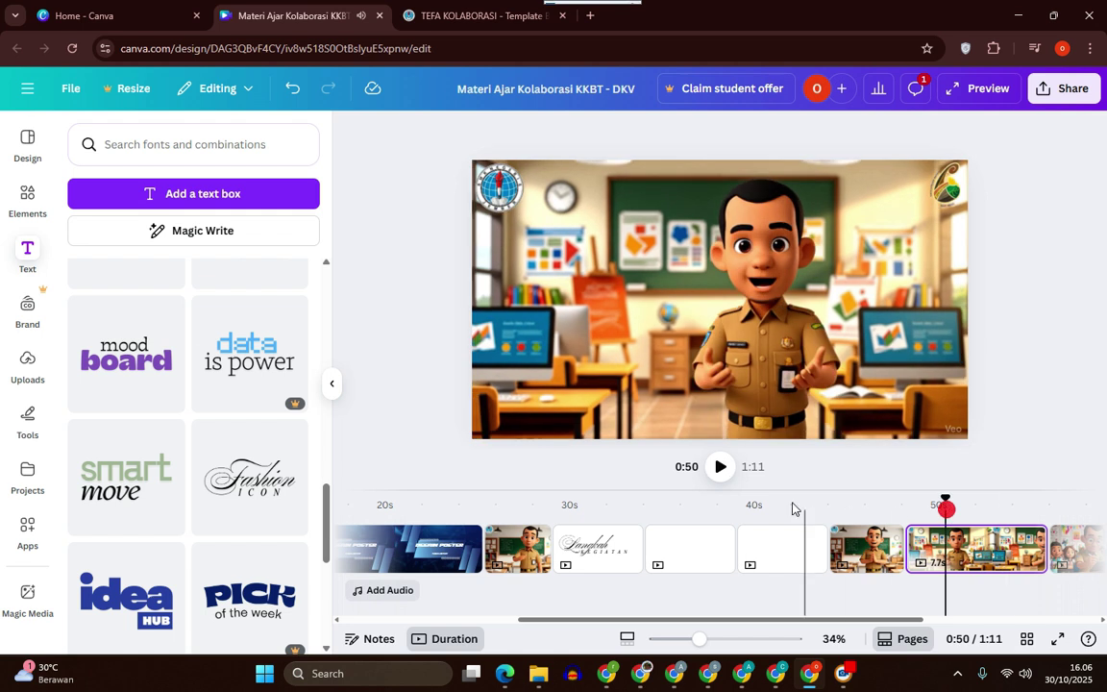
{"action": "left_click", "coordinate": [722, 469]}
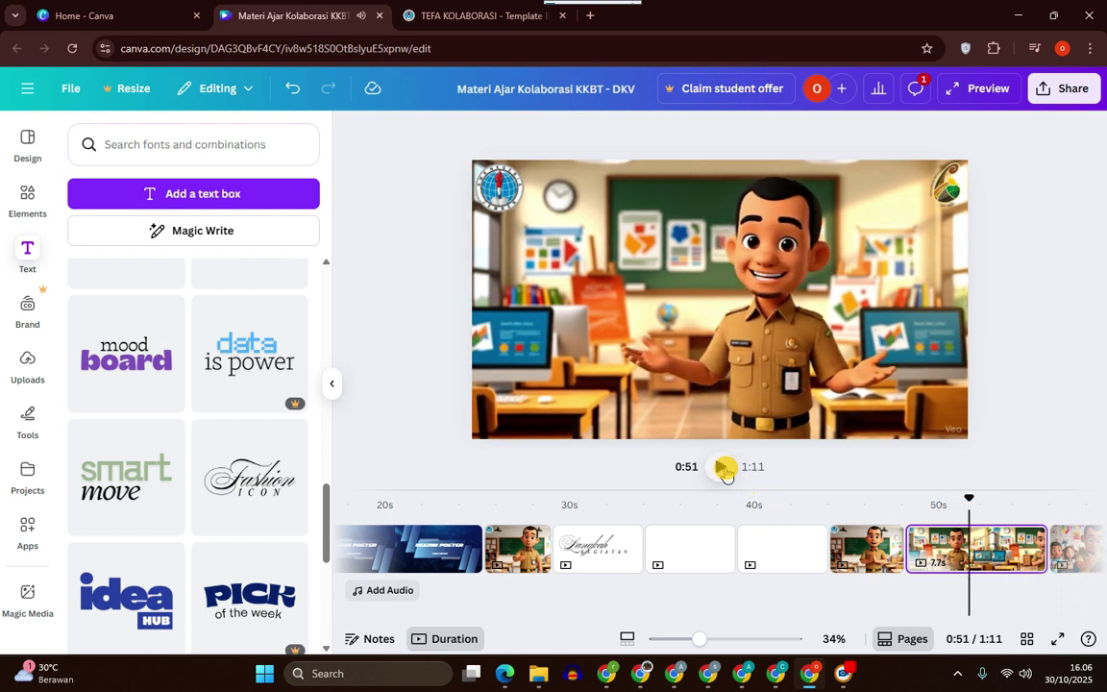
Add the "idea HUB" font combination twice to the 7.7 s video page, placing the second copy beside the teacher.
{"action": "scroll", "coordinate": [168, 360], "scroll_direction": "down", "scroll_amount": 5}
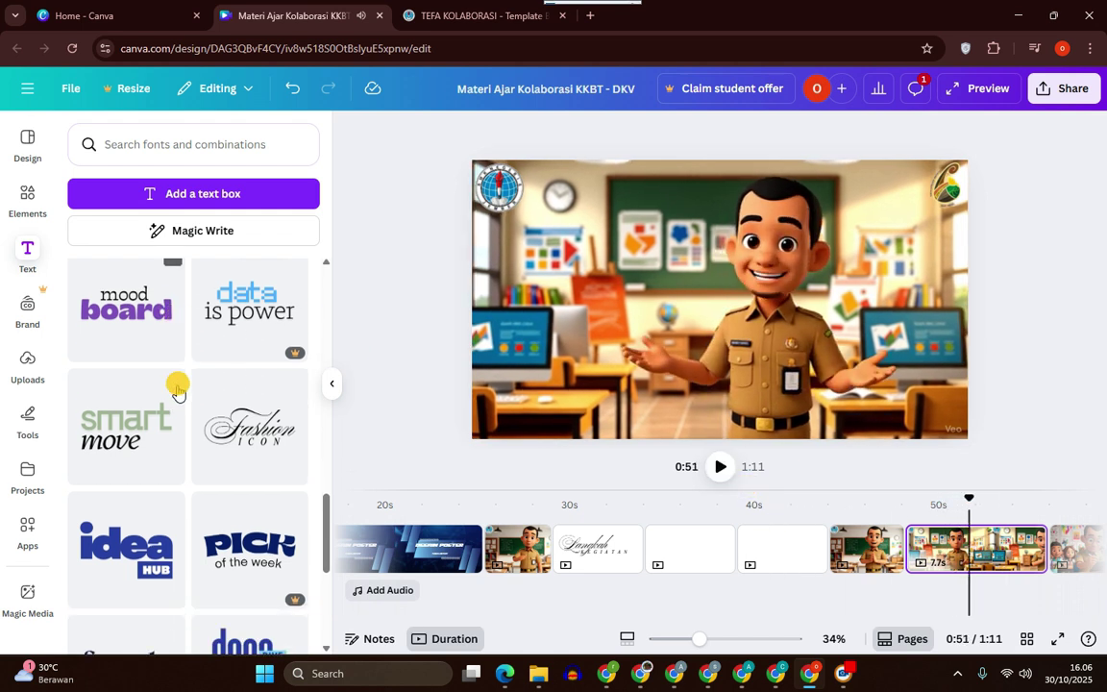
{"action": "scroll", "coordinate": [134, 261], "scroll_direction": "down", "scroll_amount": 2}
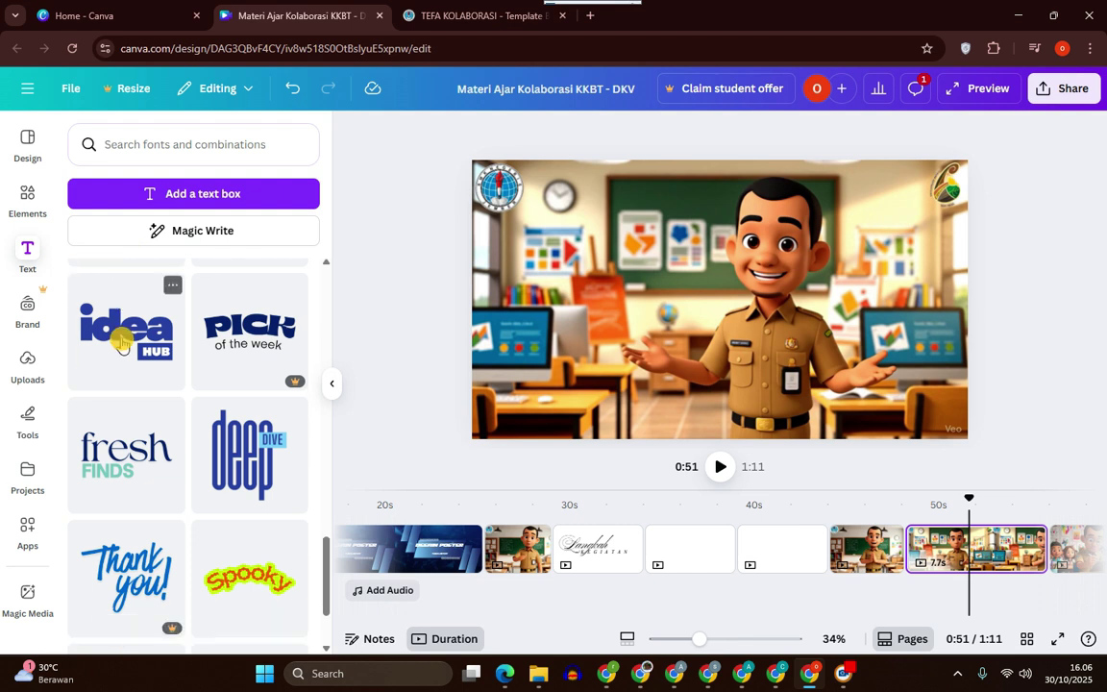
{"action": "left_click_drag", "start_coordinate": [106, 313], "coordinate": [711, 300]}
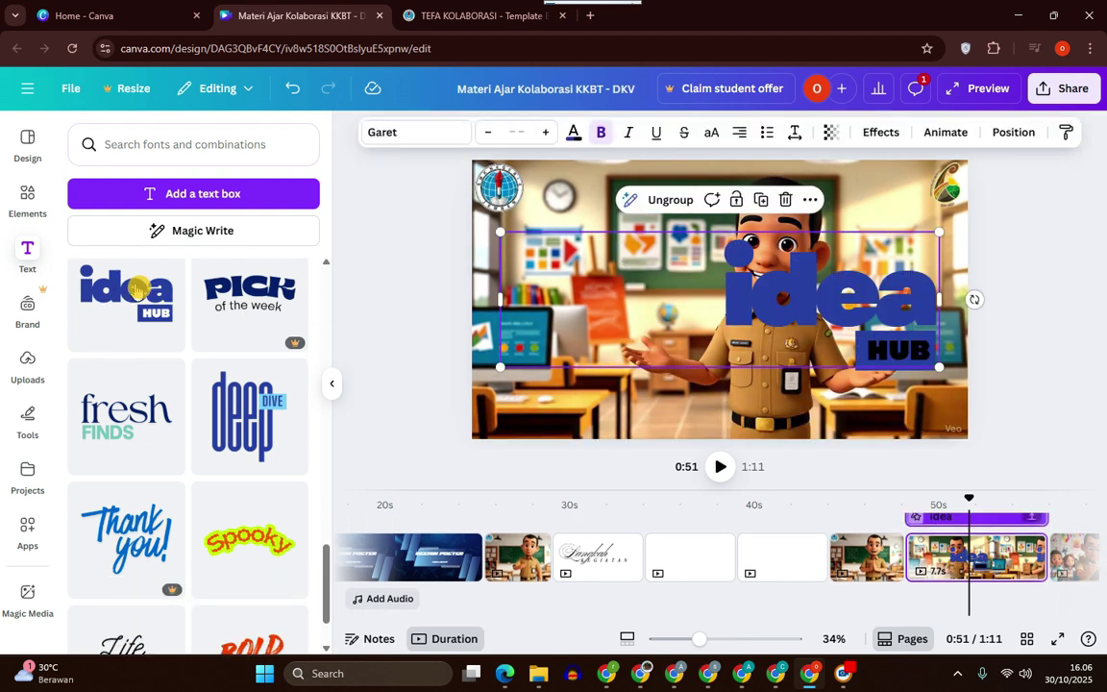
{"action": "left_click_drag", "start_coordinate": [135, 288], "coordinate": [600, 269]}
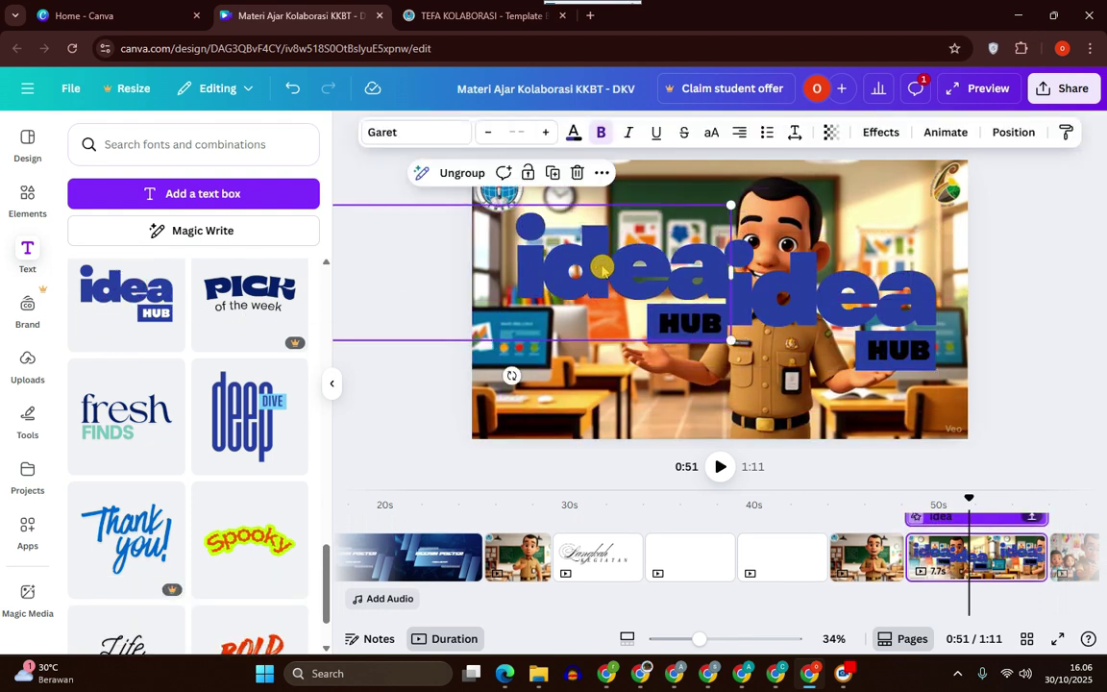
Delete both "idea" texts and the second copy's "HUB" text from the 7.7 s video page.
{"action": "left_click", "coordinate": [855, 302]}
{"action": "key", "text": "Delete"}
{"action": "left_click", "coordinate": [589, 261]}
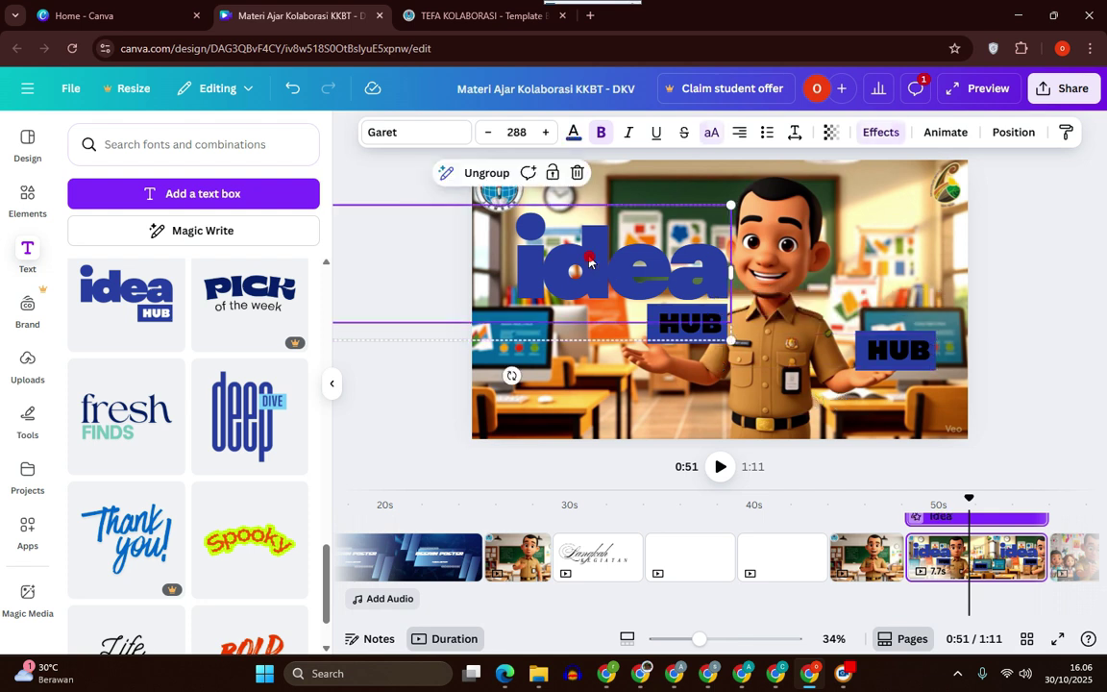
{"action": "double_click", "coordinate": [589, 256]}
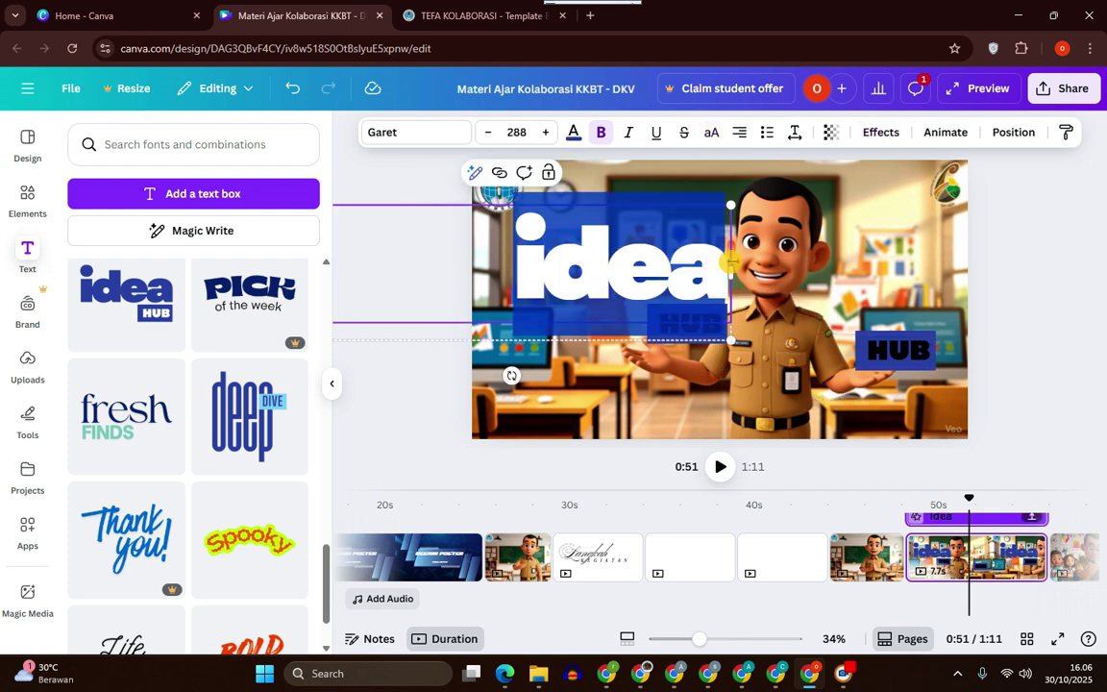
{"action": "left_click", "coordinate": [1072, 275]}
{"action": "left_click", "coordinate": [658, 253]}
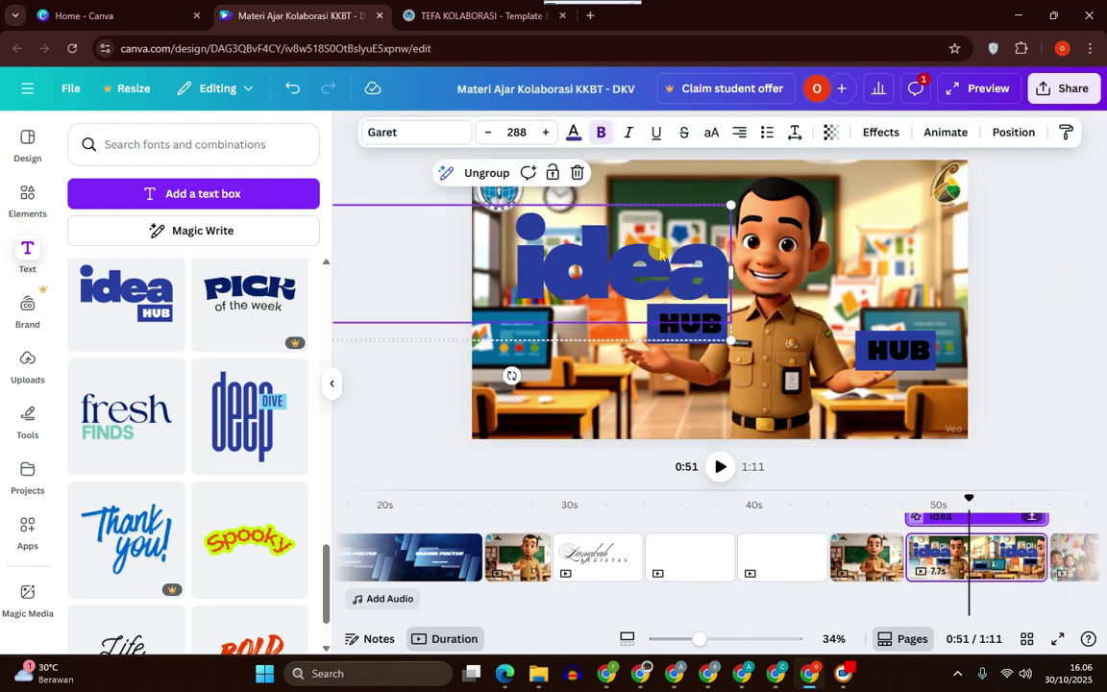
{"action": "left_click", "coordinate": [660, 254]}
{"action": "key", "text": "Delete"}
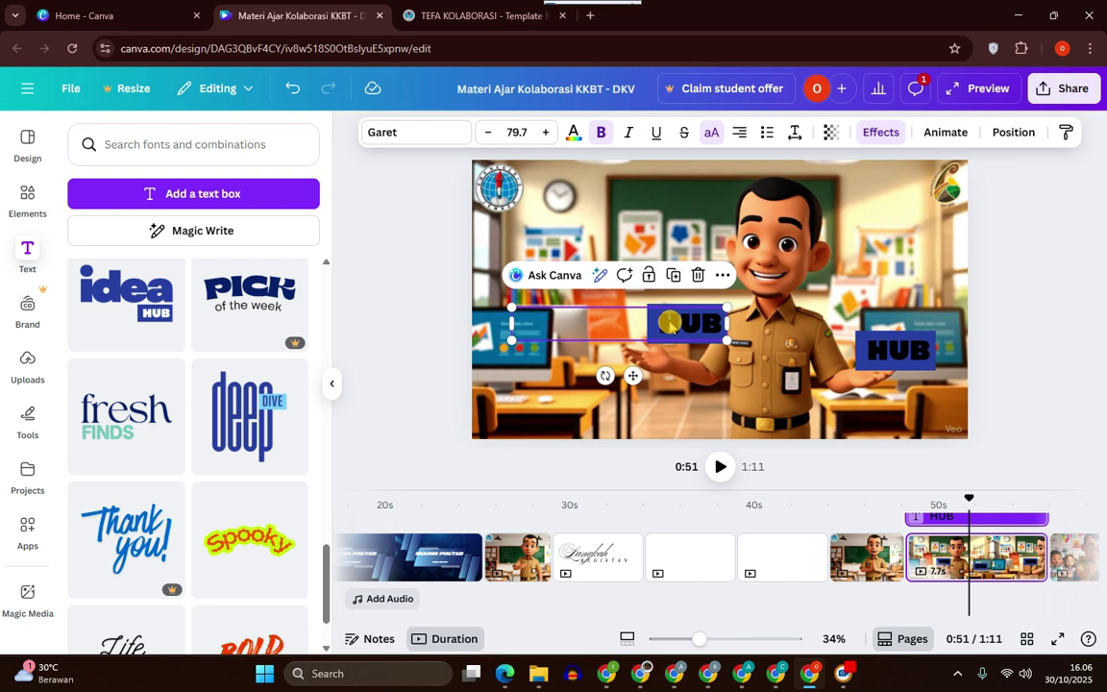
{"action": "key", "text": "Delete"}
Add the "mood board" font combination to the 7.7 s video page and replace "mood" with "refleksi".
{"action": "scroll", "coordinate": [247, 425], "scroll_direction": "down", "scroll_amount": 4}
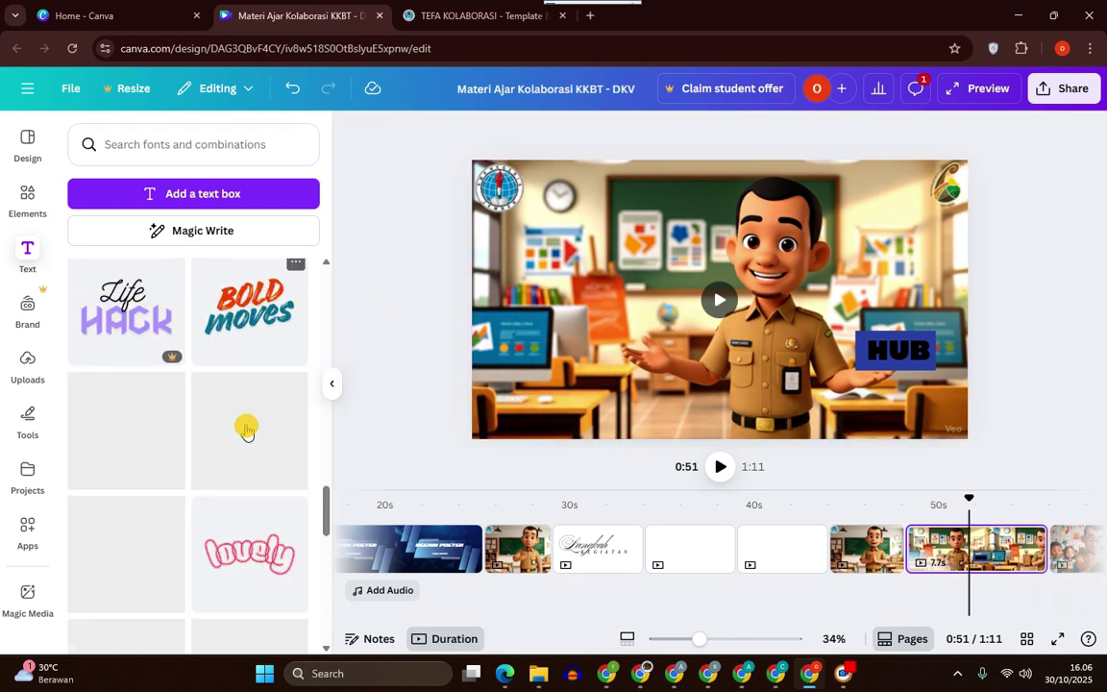
{"action": "scroll", "coordinate": [246, 429], "scroll_direction": "down", "scroll_amount": 5}
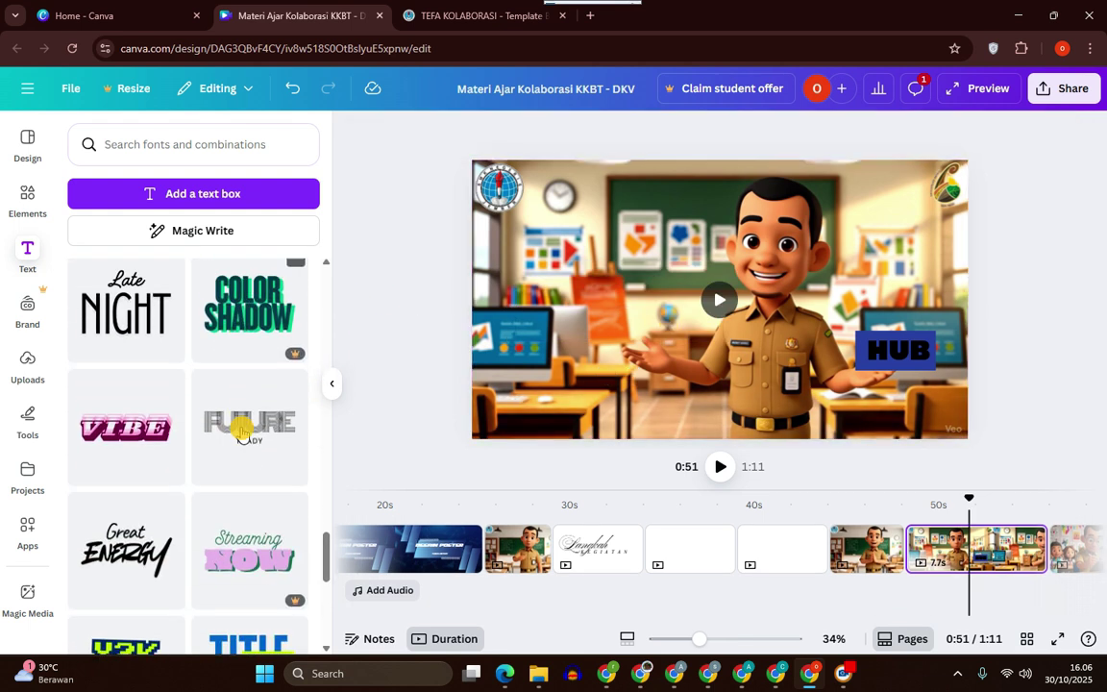
{"action": "scroll", "coordinate": [243, 432], "scroll_direction": "down", "scroll_amount": 4}
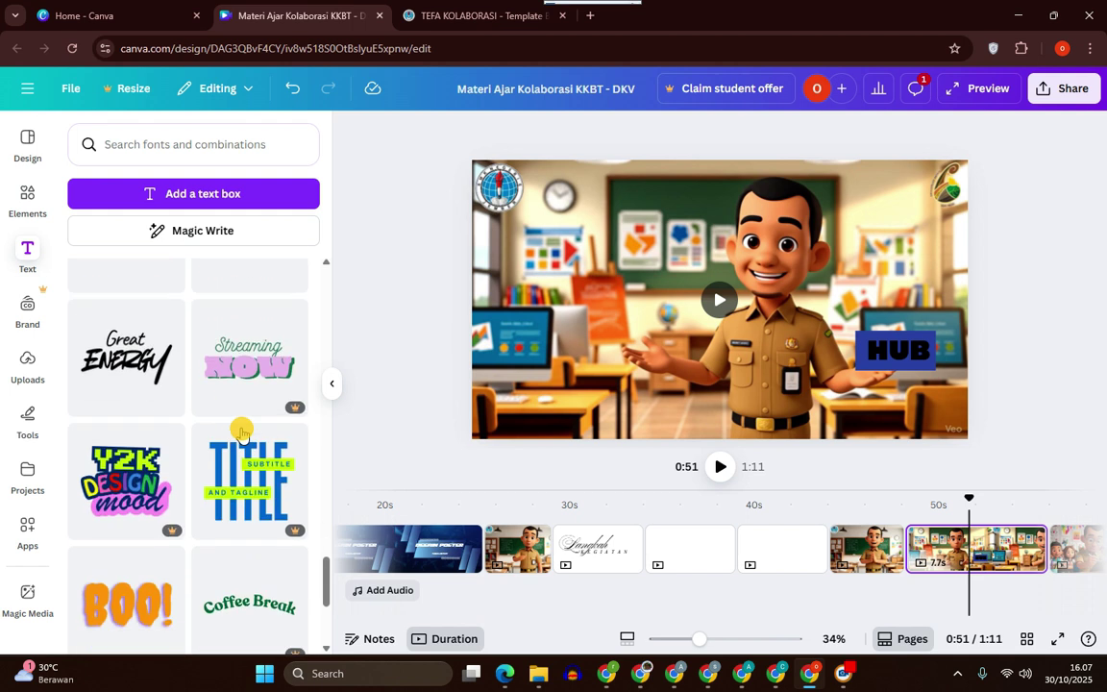
{"action": "scroll", "coordinate": [242, 432], "scroll_direction": "up", "scroll_amount": 10}
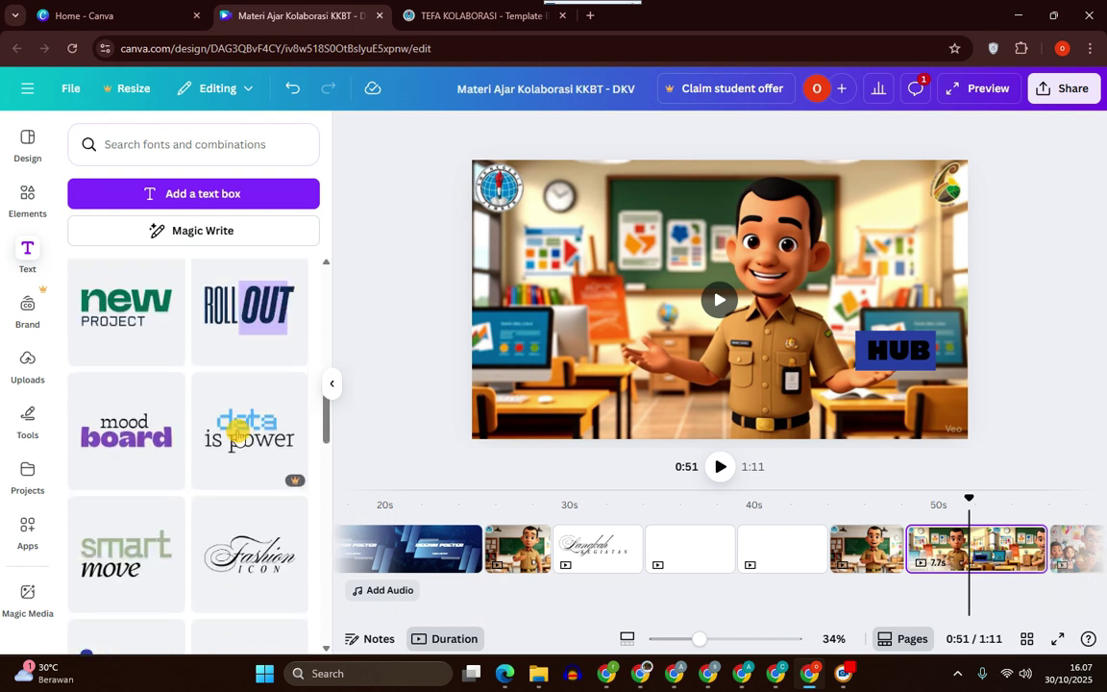
{"action": "left_click", "coordinate": [97, 428]}
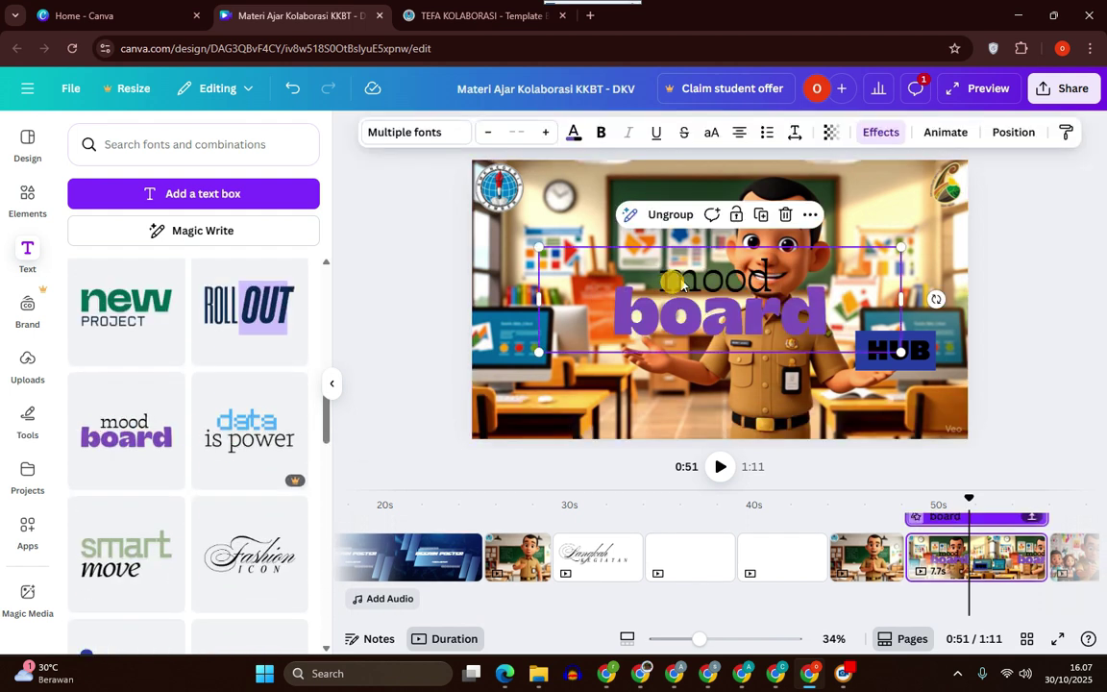
{"action": "double_click", "coordinate": [683, 282]}
{"action": "type", "text": "refleksi"}
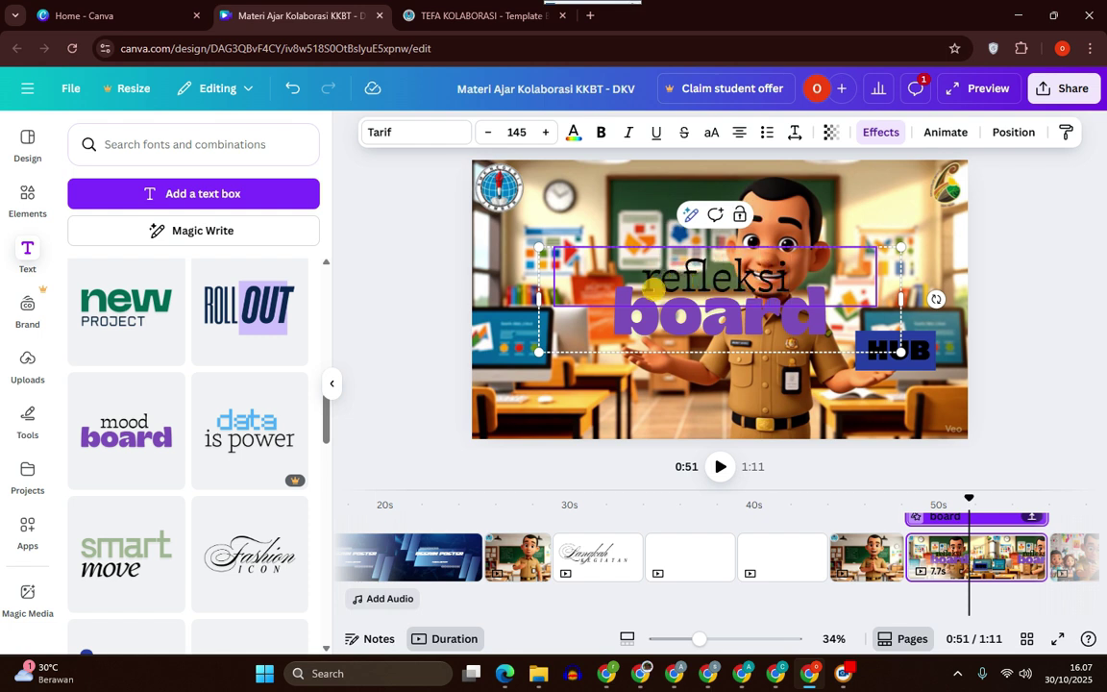
Replace the word "board" with "s.id/refleksi" and widen its text box so the address fits on one line.
{"action": "left_click", "coordinate": [672, 325]}
{"action": "double_click", "coordinate": [673, 322]}
{"action": "type", "text": "s"}
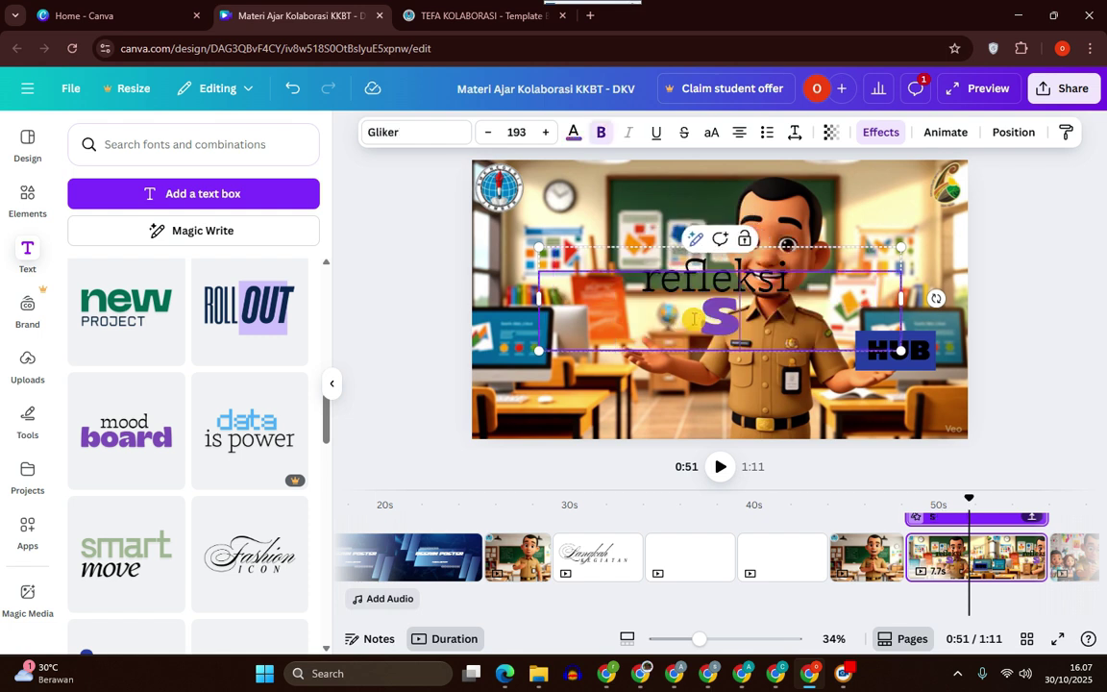
{"action": "type", "text": ".id/re"}
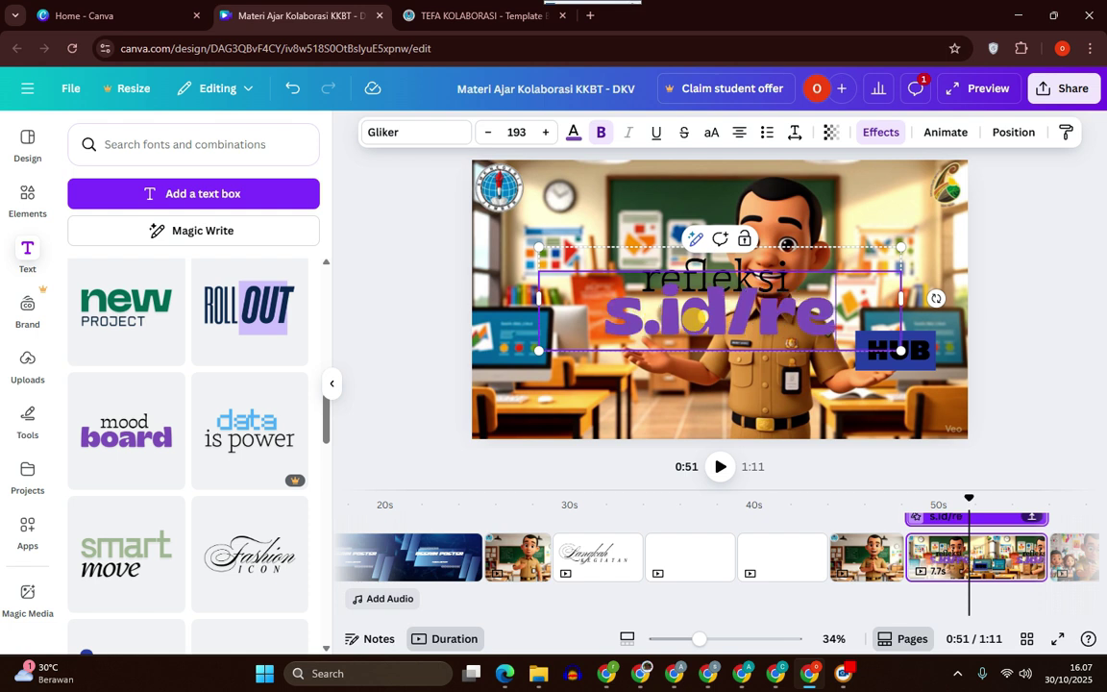
{"action": "type", "text": "fel"}
{"action": "key", "text": "BackSpace"}
{"action": "key", "text": "BackSpace"}
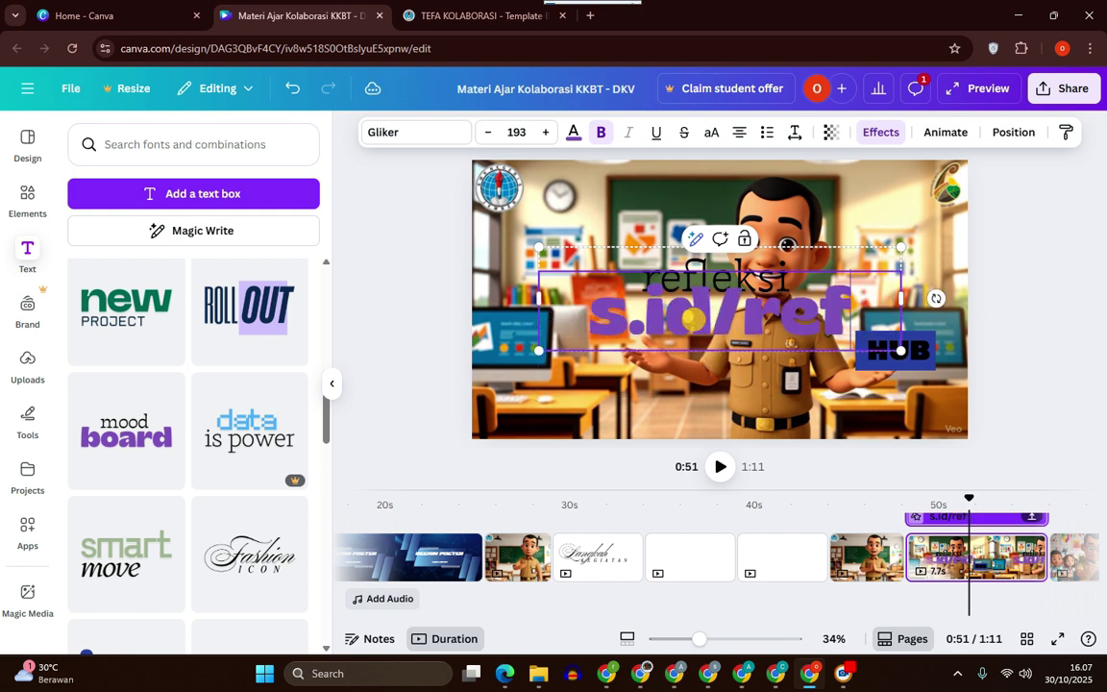
{"action": "type", "text": "lek"}
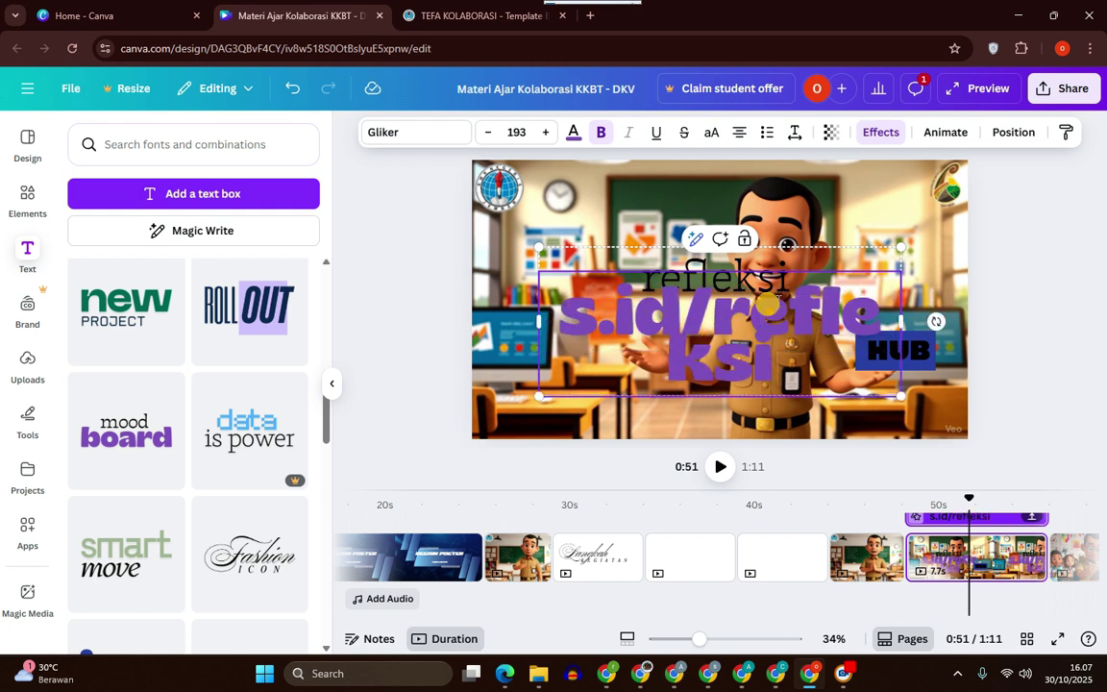
{"action": "type", "text": "si"}
{"action": "left_click_drag", "start_coordinate": [900, 320], "coordinate": [994, 318]}
Shrink the refleksi text group to less than half its width and move it over the chalkboard area beside the teacher's head.
{"action": "left_click_drag", "start_coordinate": [786, 328], "coordinate": [713, 322]}
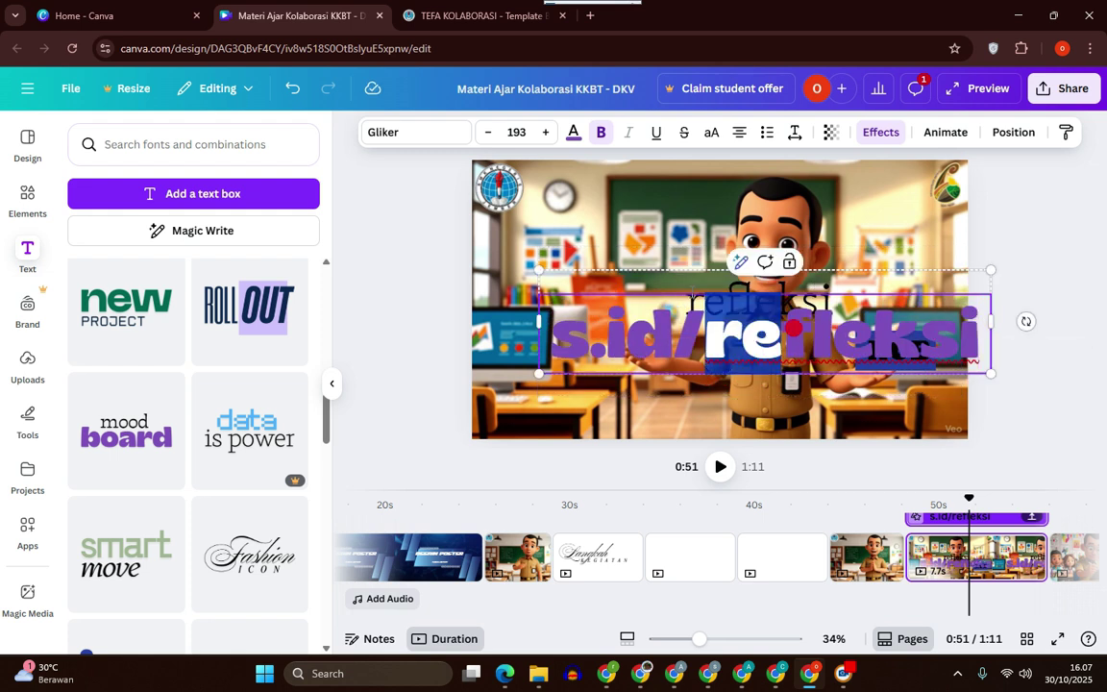
{"action": "left_click", "coordinate": [879, 265]}
{"action": "left_click", "coordinate": [956, 328]}
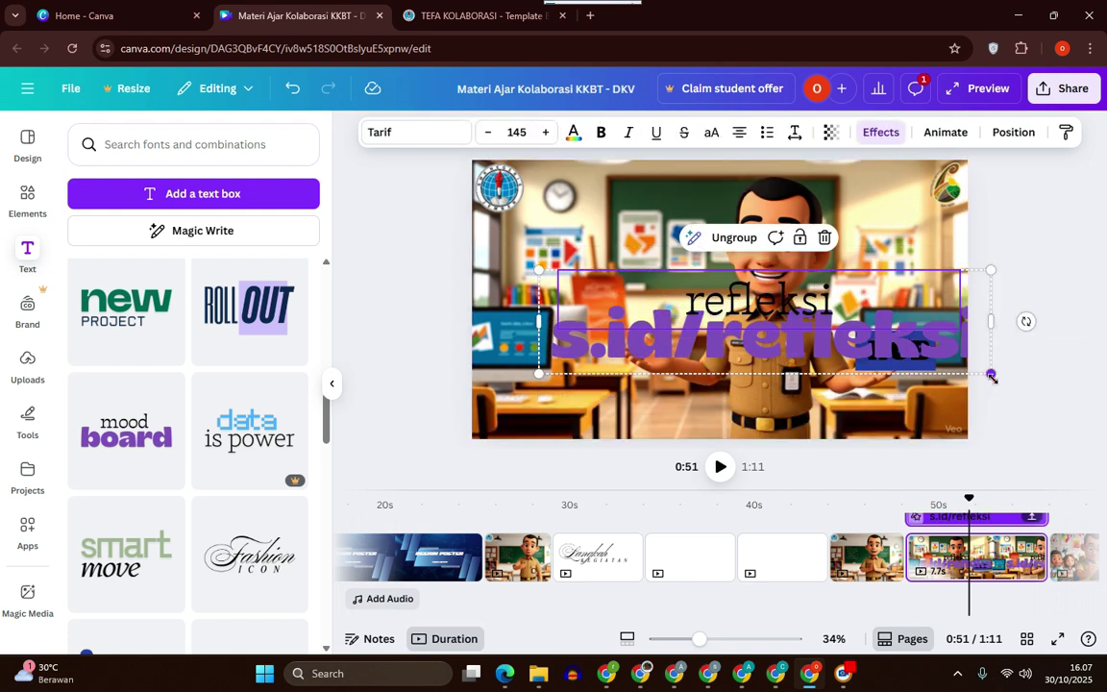
{"action": "left_click_drag", "start_coordinate": [991, 376], "coordinate": [729, 314]}
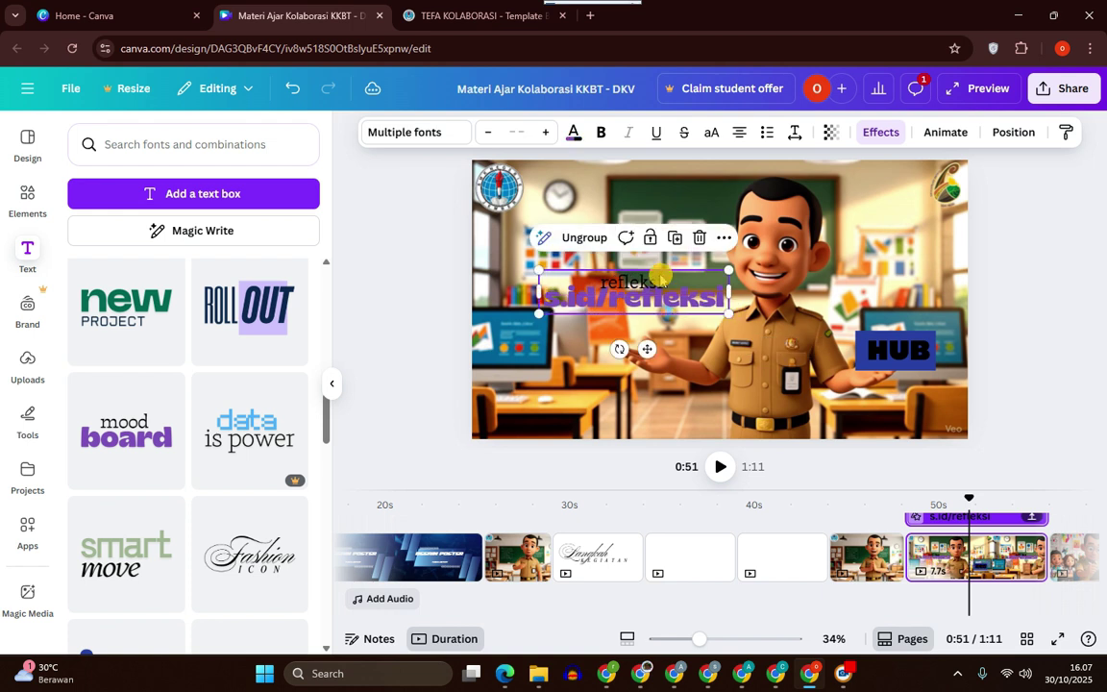
{"action": "left_click_drag", "start_coordinate": [655, 282], "coordinate": [613, 237]}
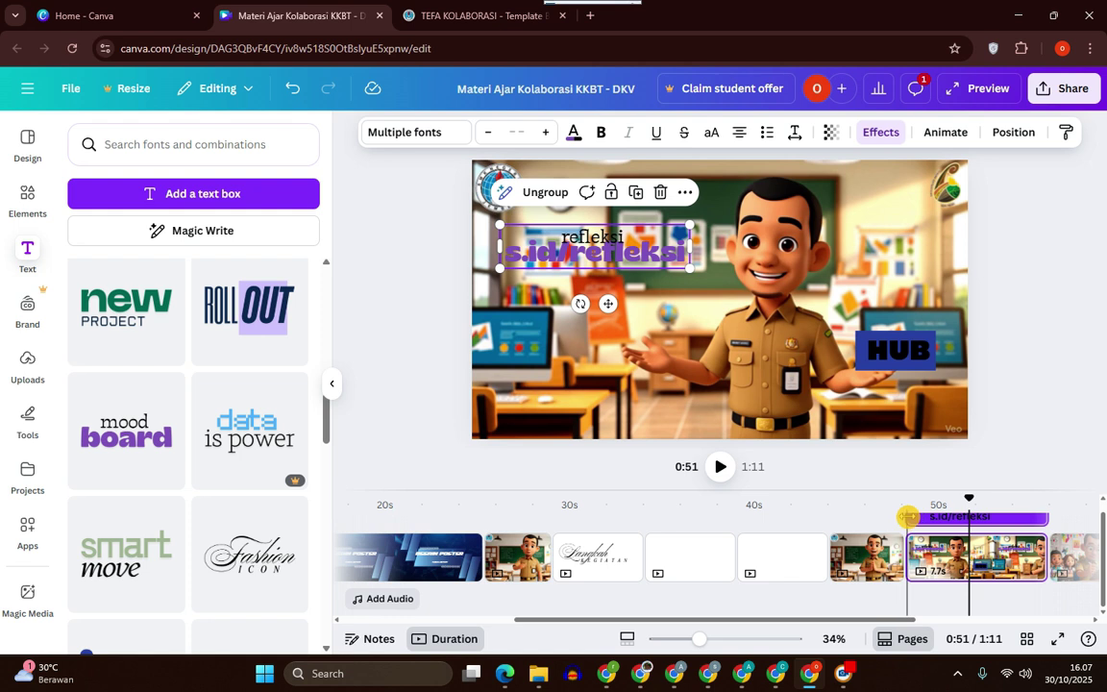
Trim the start of the s.id/refleksi text's timing so it shows for the last 5.8 s of the video page.
{"action": "left_click_drag", "start_coordinate": [903, 517], "coordinate": [942, 517]}
{"action": "scroll", "coordinate": [1045, 518], "scroll_direction": "right", "scroll_amount": 5}
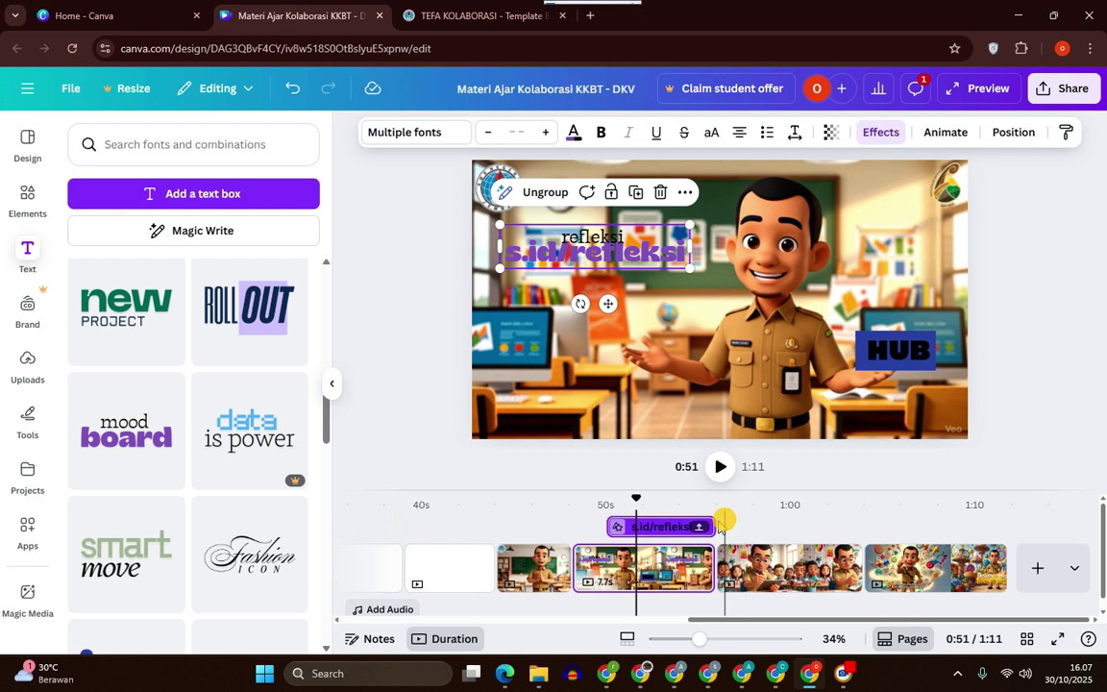
{"action": "mouse_move", "coordinate": [710, 523]}
{"action": "left_mouse_down"}
{"action": "mouse_move", "coordinate": [673, 523]}
{"action": "mouse_move", "coordinate": [710, 526]}
{"action": "left_mouse_up"}
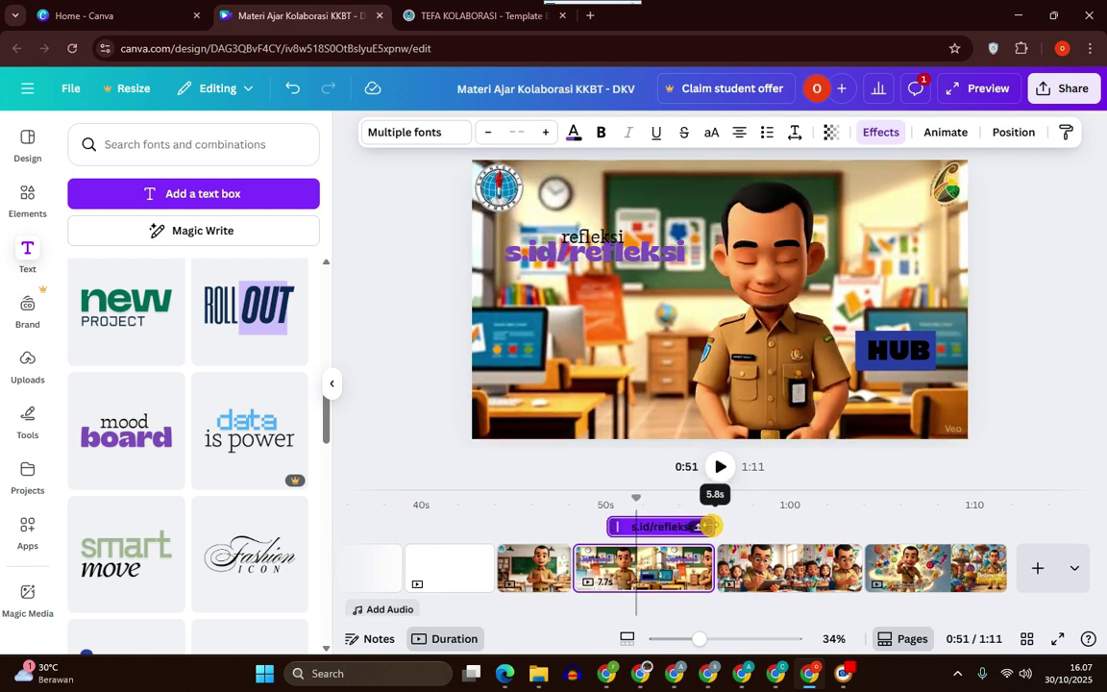
Play from 0:47 into the 7.7 s video page, pause at 0:49, and delete the leftover "HUB" text.
{"action": "left_click", "coordinate": [565, 523]}
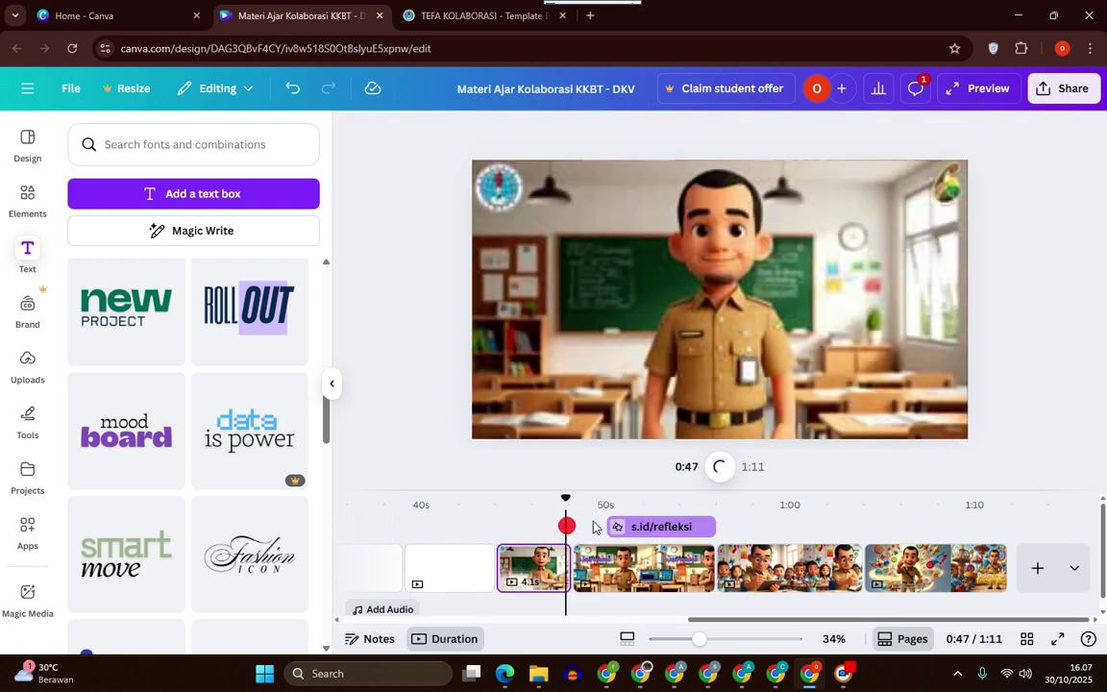
{"action": "left_click", "coordinate": [723, 467]}
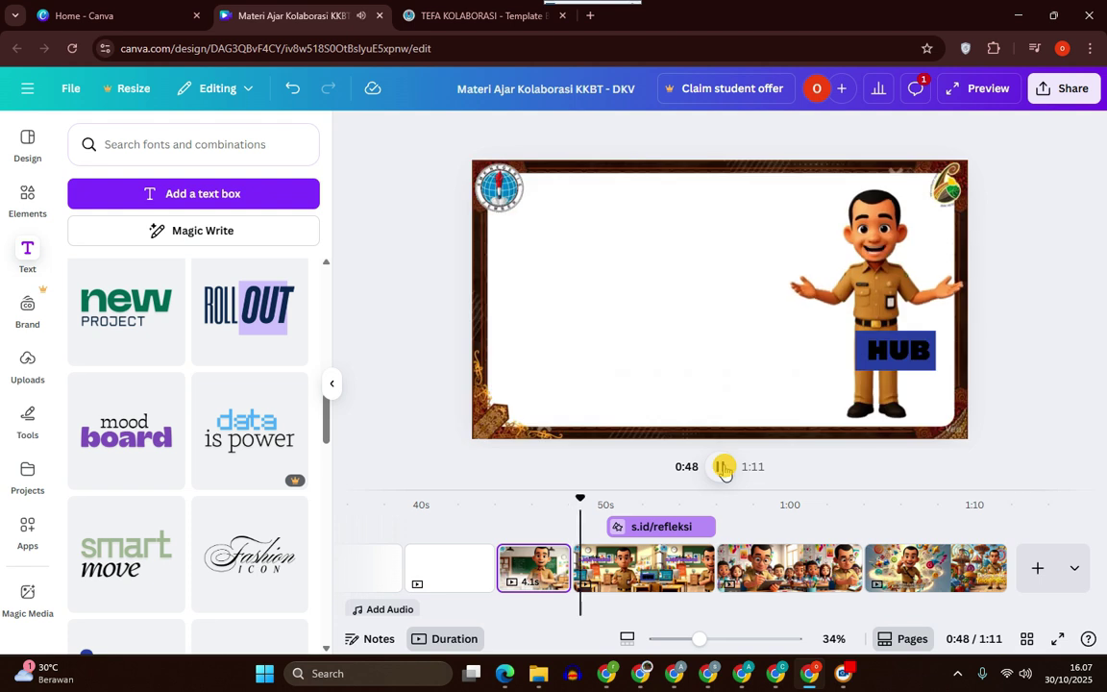
{"action": "left_click", "coordinate": [723, 467]}
{"action": "left_click", "coordinate": [903, 354]}
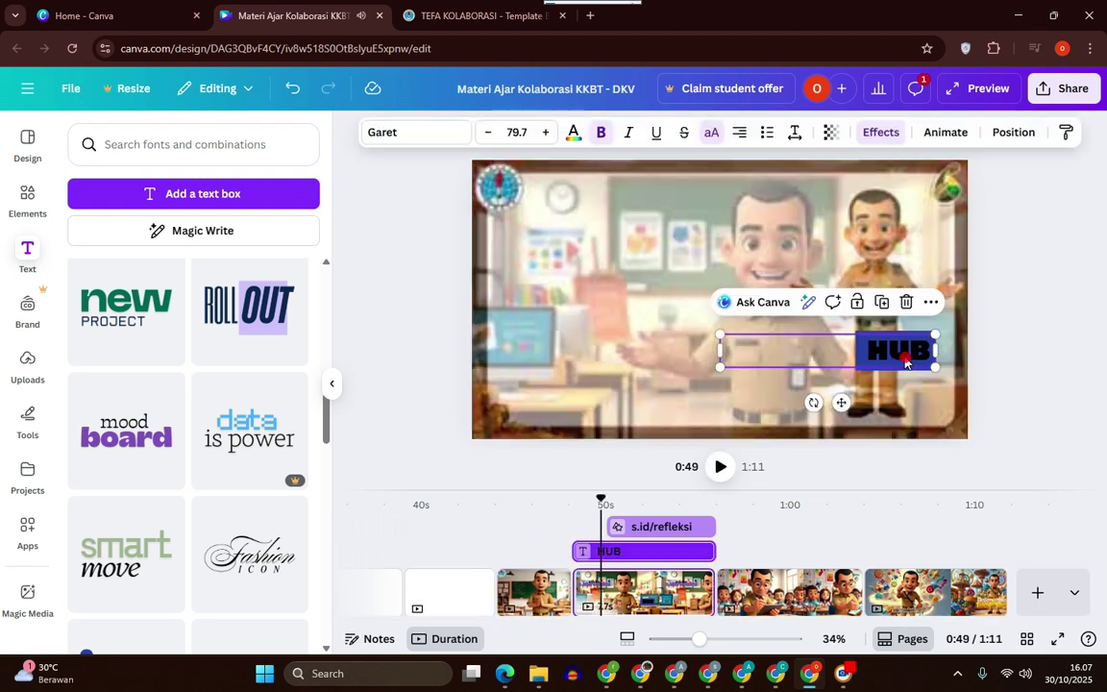
{"action": "key", "text": "Delete"}
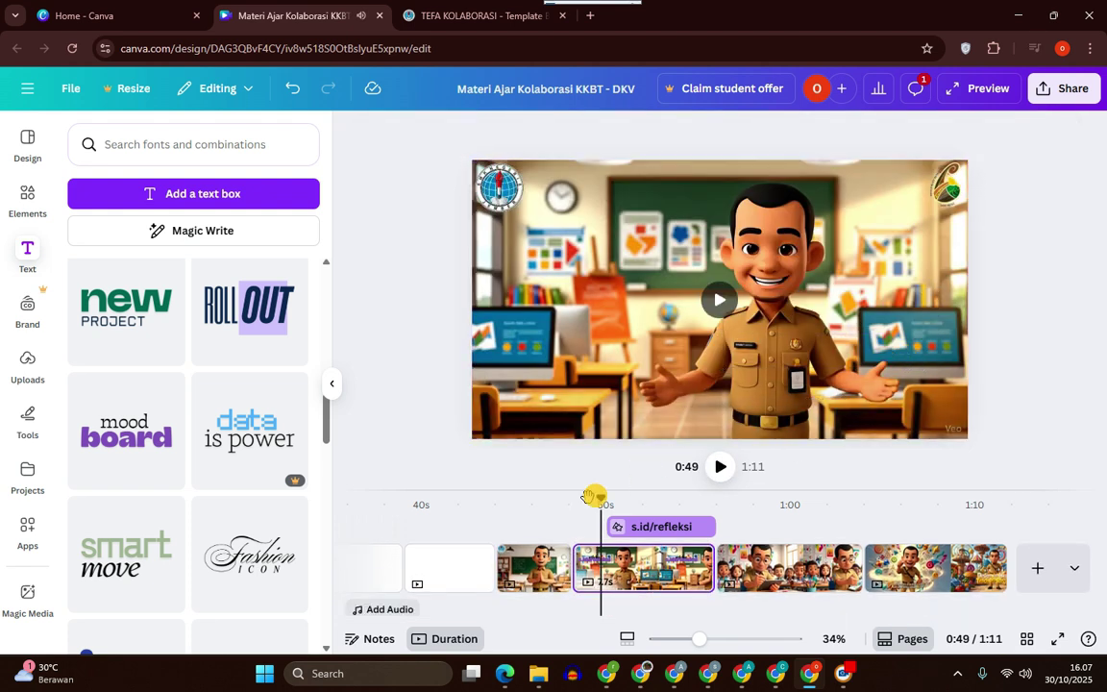
Play the video from 0:47 and pause at 0:51, where the refleksi text shows on the classroom scene.
{"action": "left_click", "coordinate": [568, 524]}
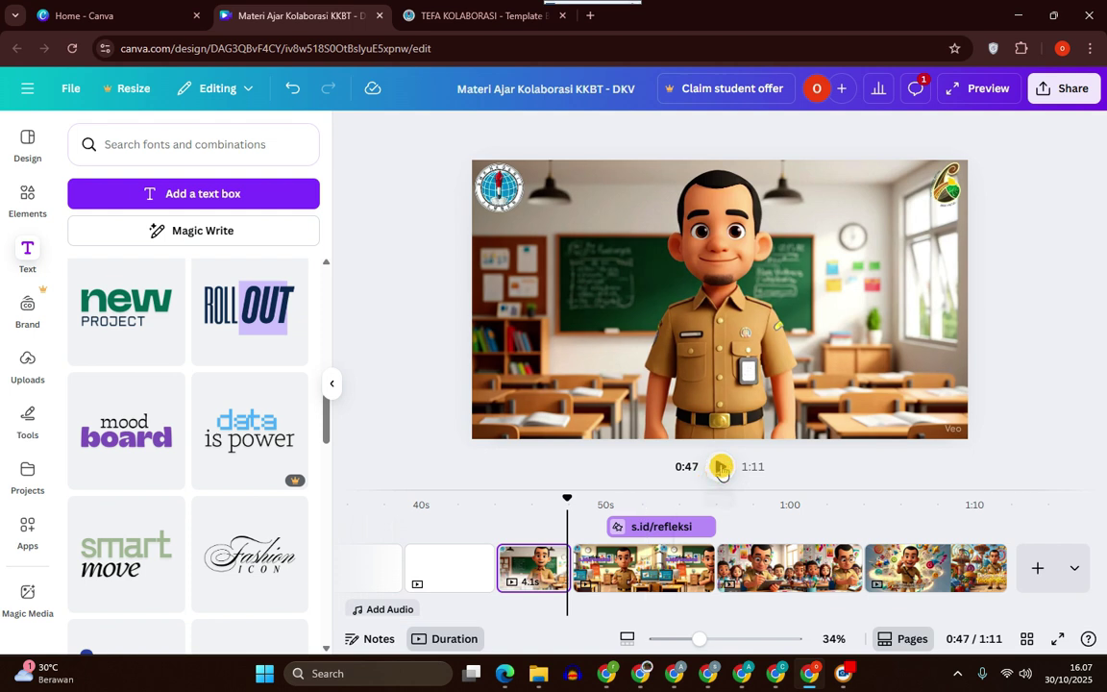
{"action": "left_click", "coordinate": [720, 466]}
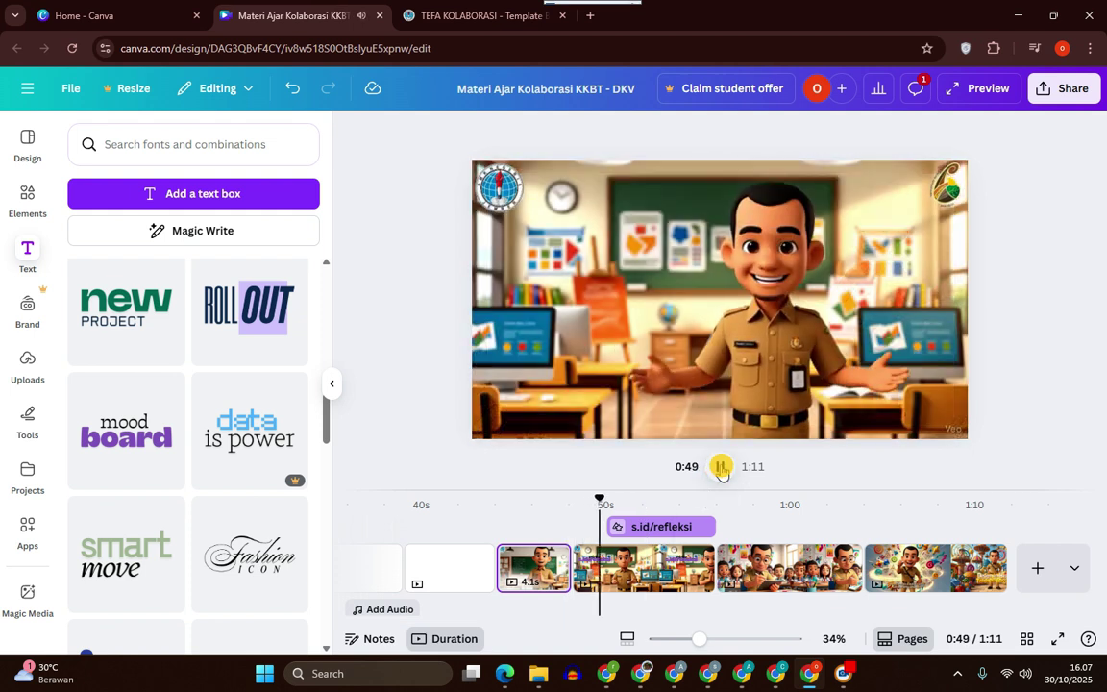
{"action": "left_click", "coordinate": [720, 467]}
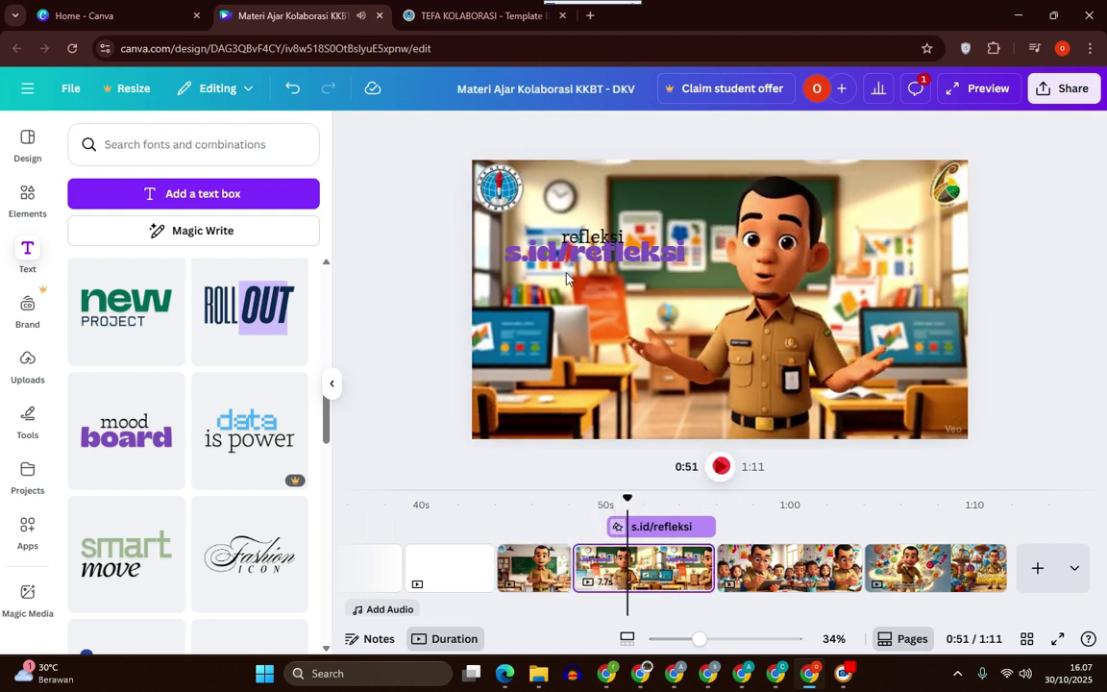
Apply the Burst animation to both the "refleksi" text and the "s.id/refleksi" text in the group.
{"action": "left_click", "coordinate": [577, 244]}
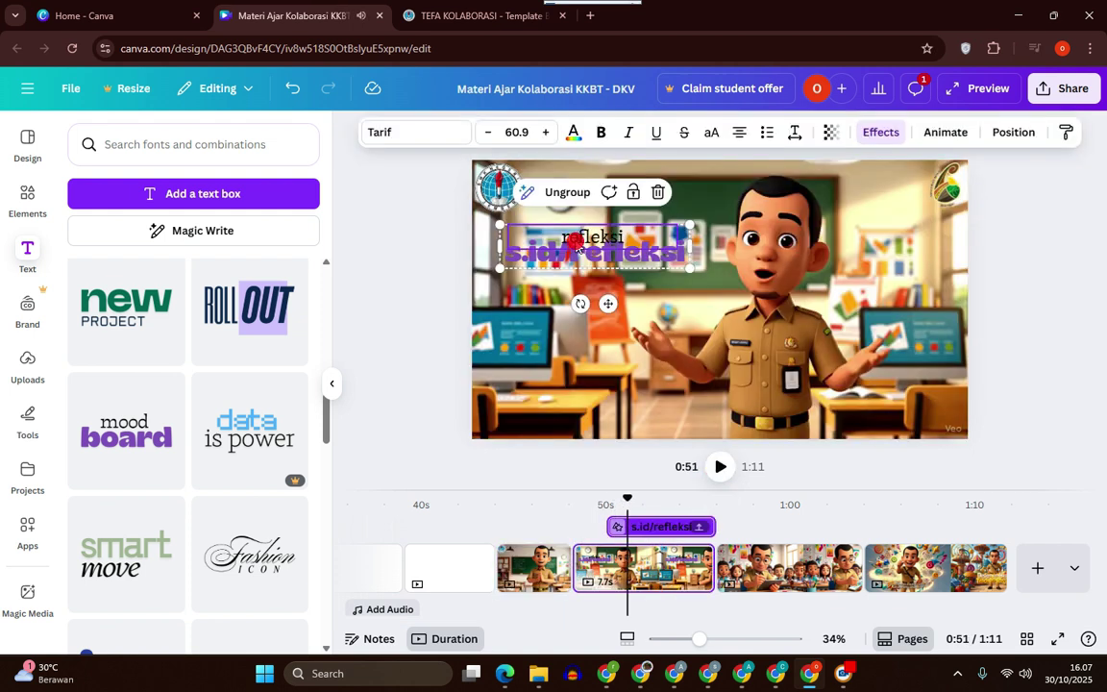
{"action": "left_click", "coordinate": [946, 132]}
{"action": "scroll", "coordinate": [220, 514], "scroll_direction": "down", "scroll_amount": 4}
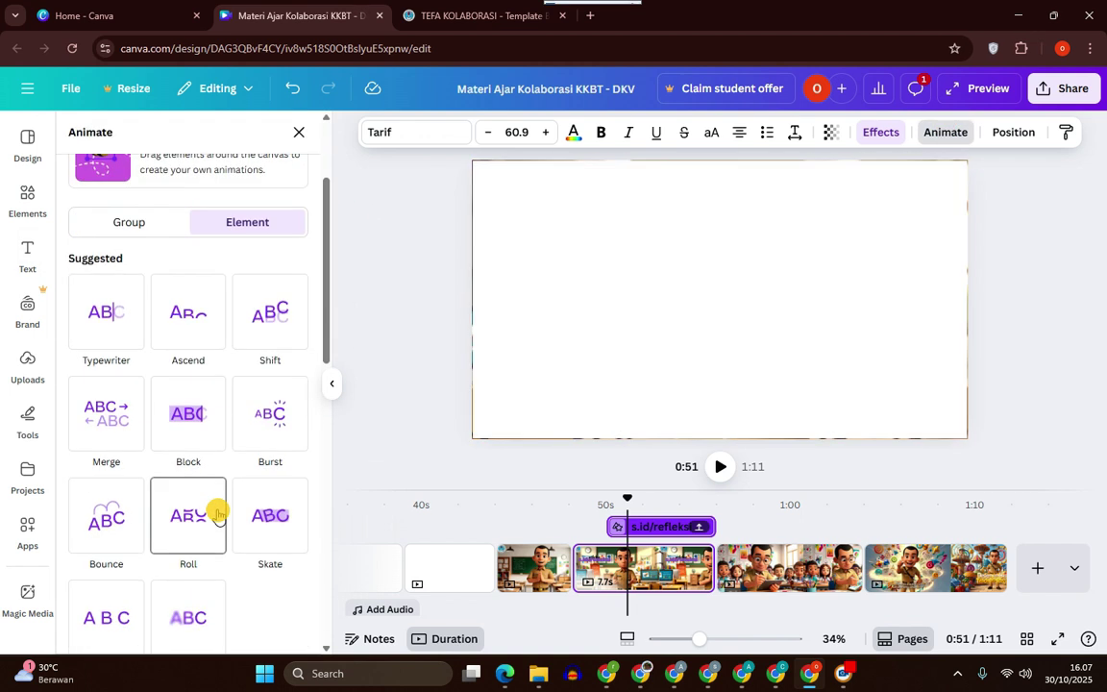
{"action": "scroll", "coordinate": [132, 427], "scroll_direction": "up", "scroll_amount": 2}
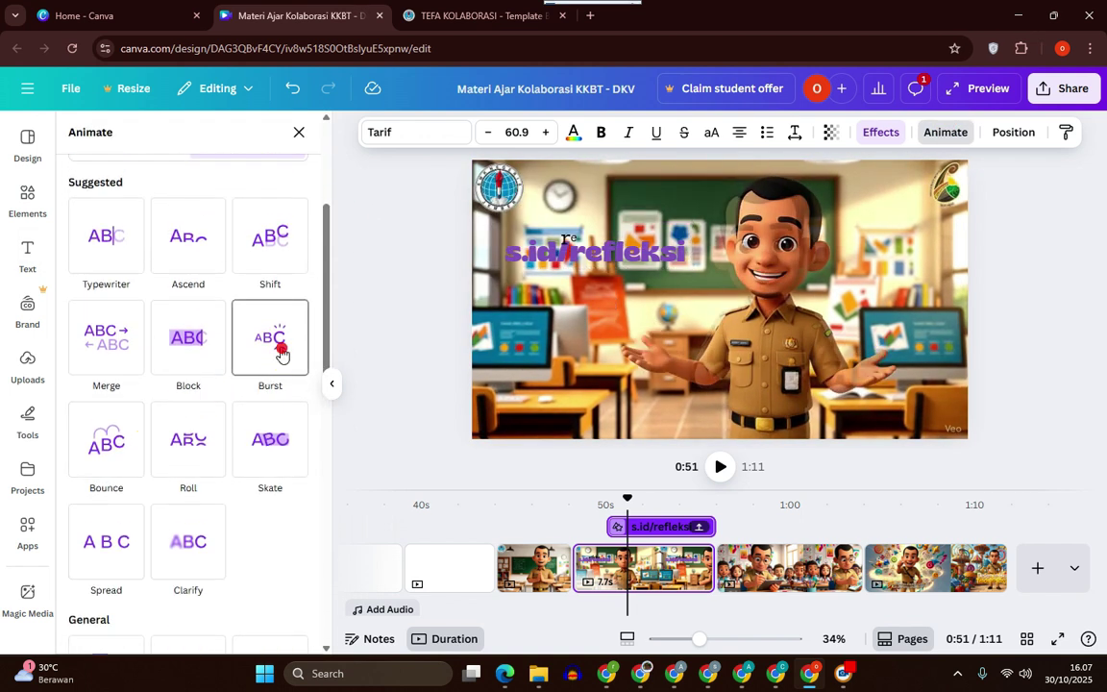
{"action": "left_click", "coordinate": [280, 348]}
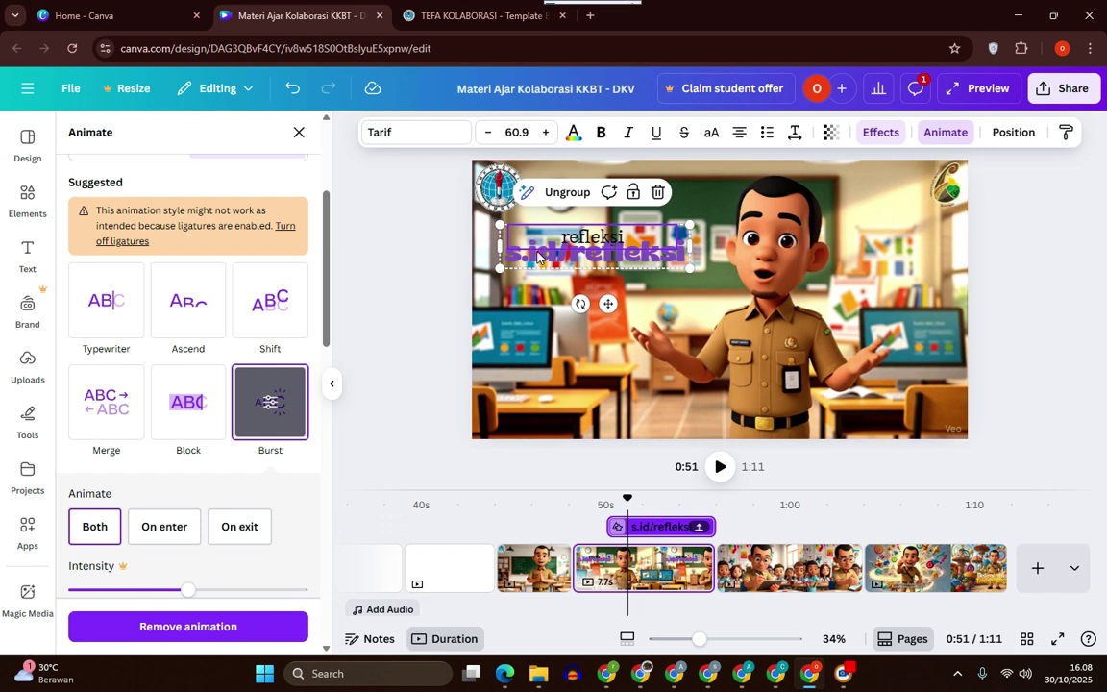
{"action": "left_click", "coordinate": [539, 258]}
{"action": "left_click", "coordinate": [285, 349]}
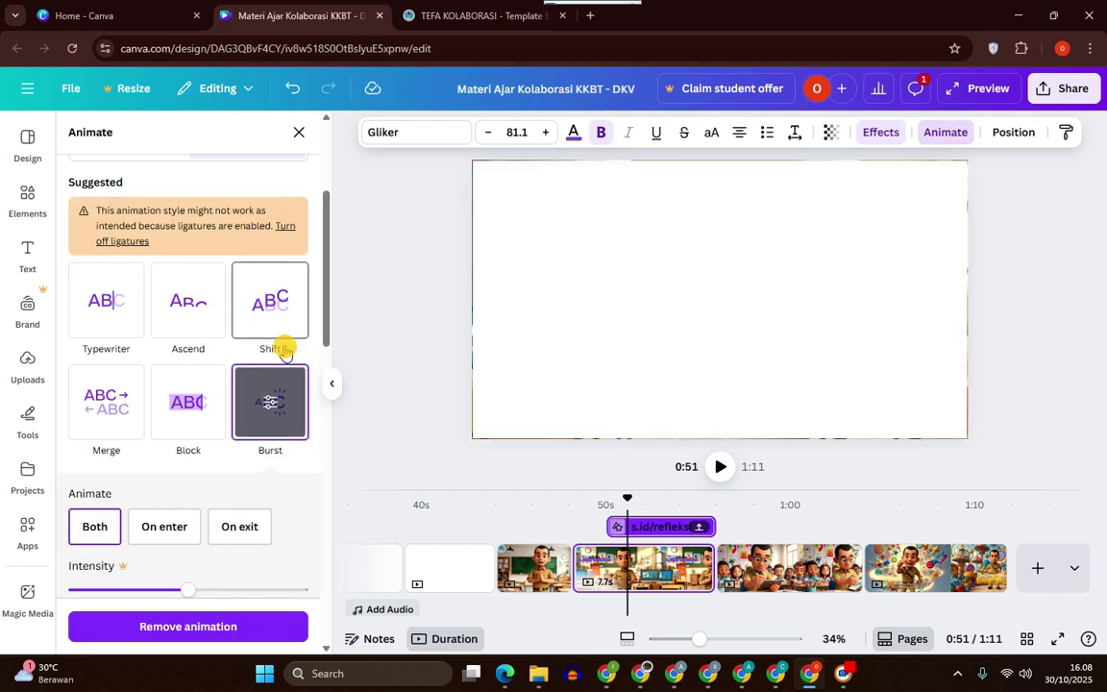
Play the video from 0:47 through the animated refleksi text and pause at 0:56.
{"action": "left_click", "coordinate": [563, 524]}
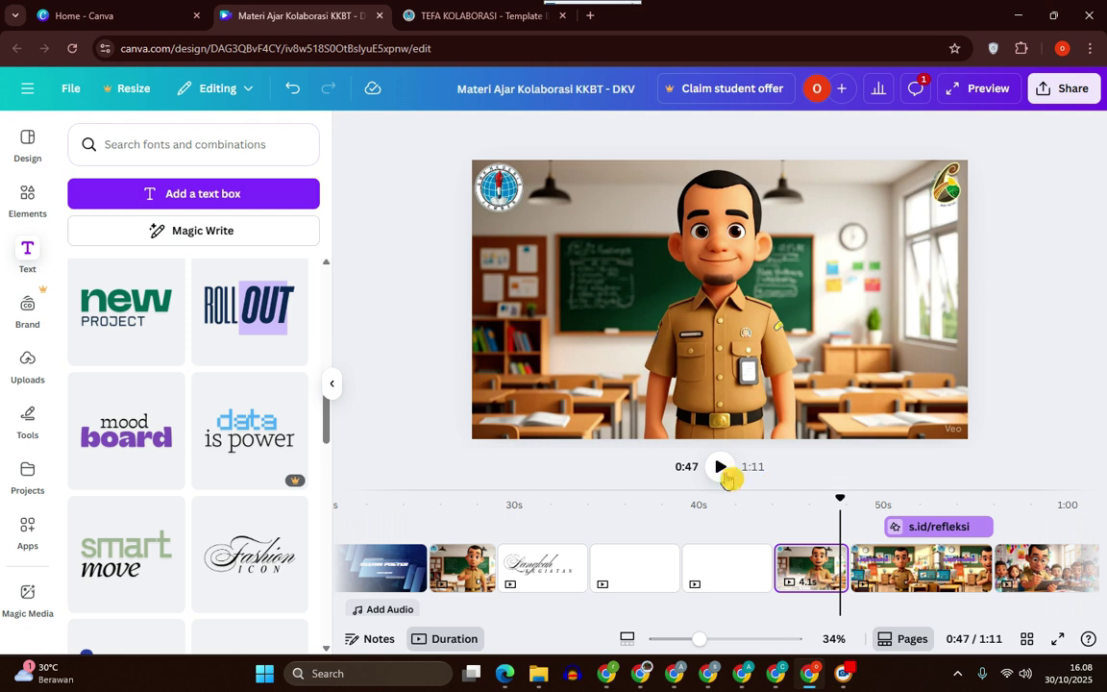
{"action": "left_click", "coordinate": [720, 468]}
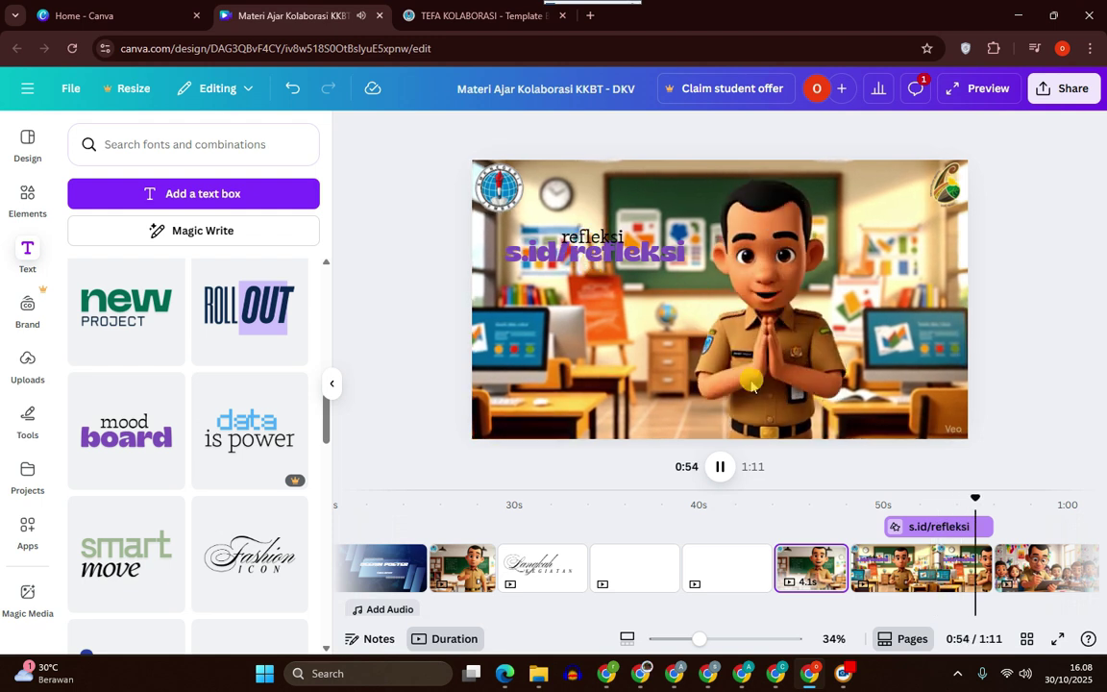
{"action": "left_click", "coordinate": [721, 467]}
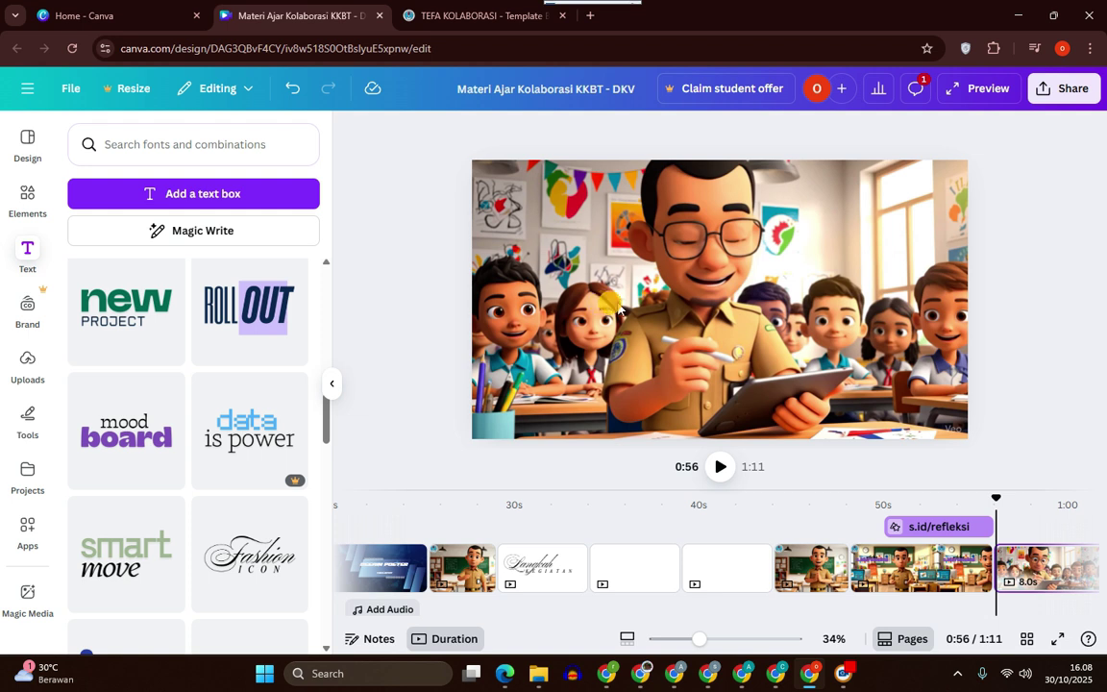
Play the remaining video pages from 0:56 to the end at 1:11, and return to the earlier timeline pages.
{"action": "scroll", "coordinate": [846, 620], "scroll_direction": "right", "scroll_amount": 5}
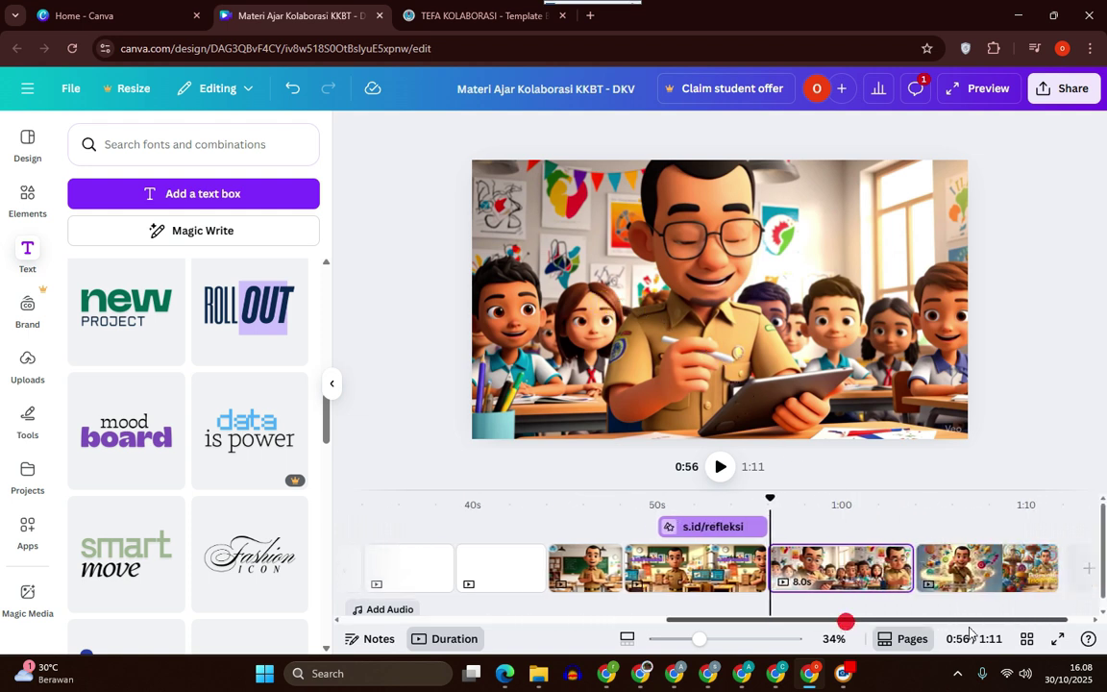
{"action": "left_click", "coordinate": [723, 466]}
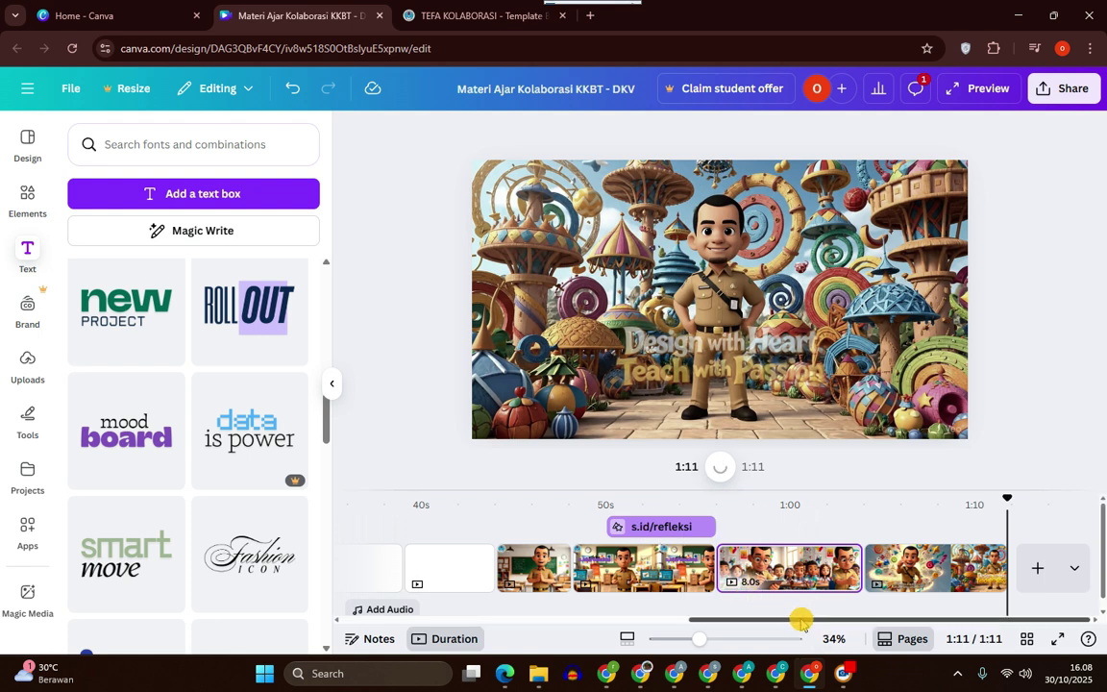
{"action": "left_click_drag", "start_coordinate": [800, 619], "coordinate": [524, 618]}
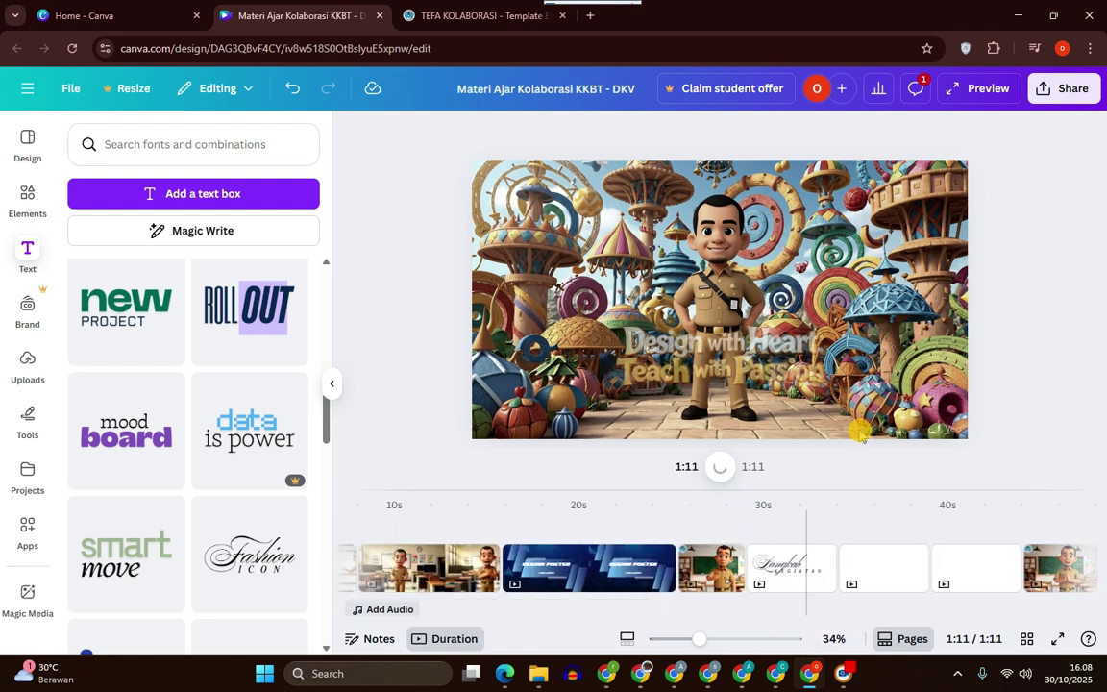